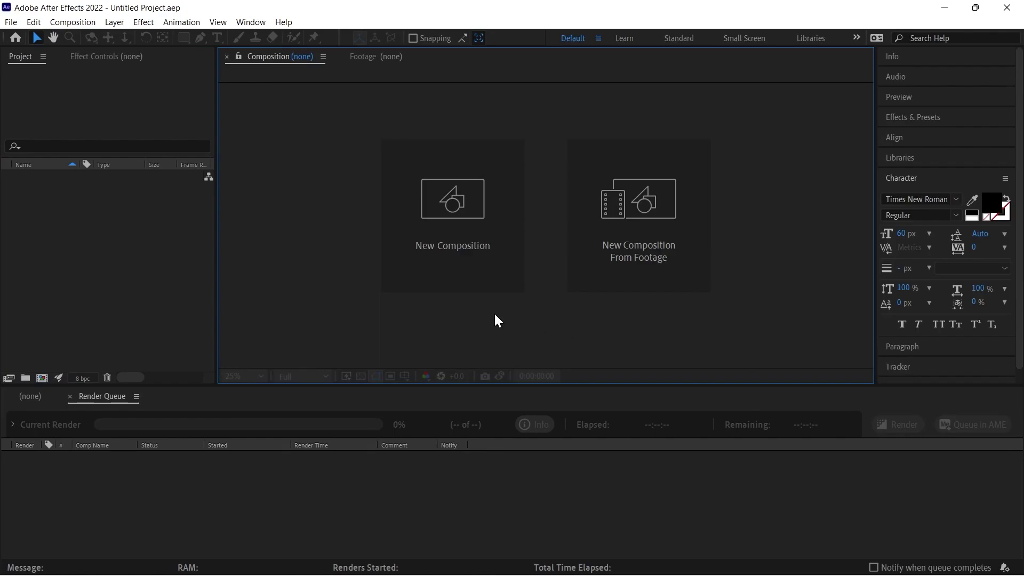
Step: Start a new composition and set its size to 1080 x 1080 px with the aspect ratio unlocked
{"action": "left_click", "coordinate": [430, 227]}
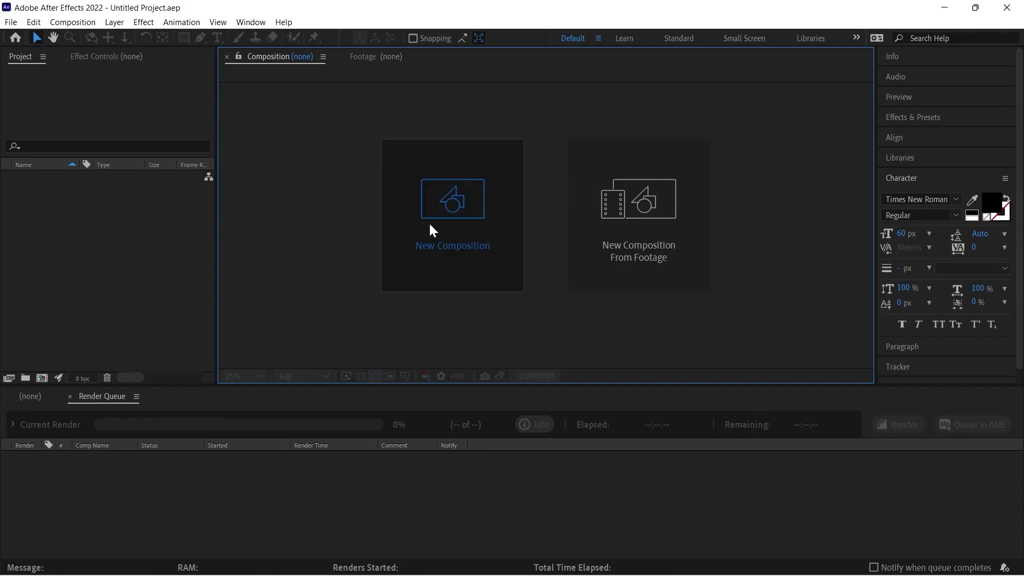
{"action": "left_click", "coordinate": [676, 189]}
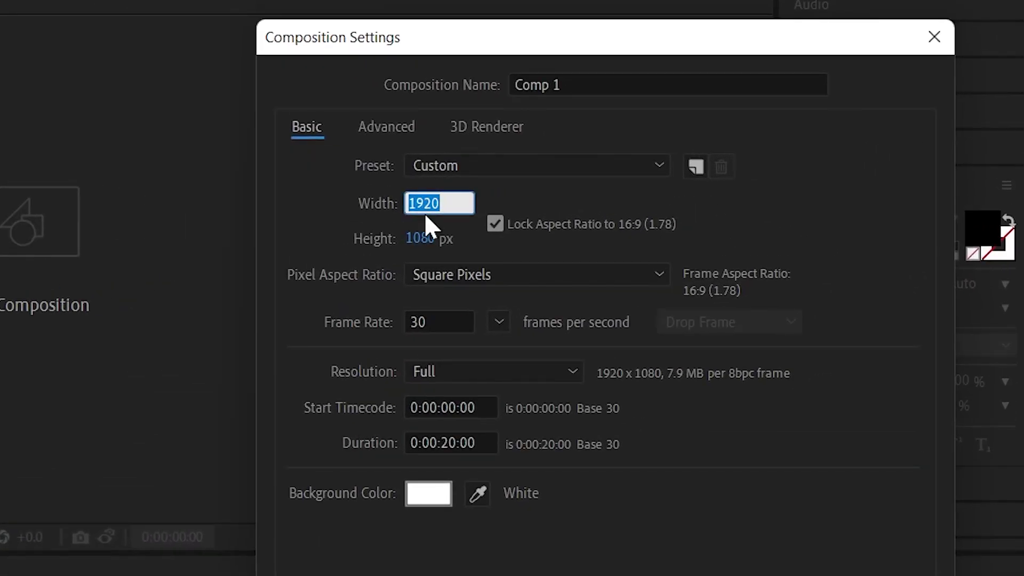
{"action": "type", "text": "1080"}
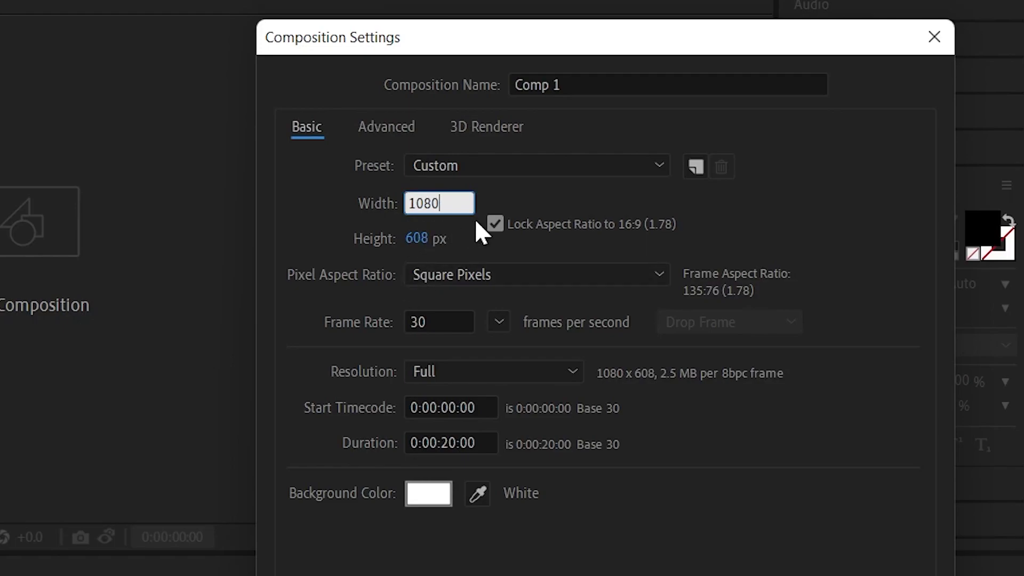
{"action": "left_click", "coordinate": [455, 241]}
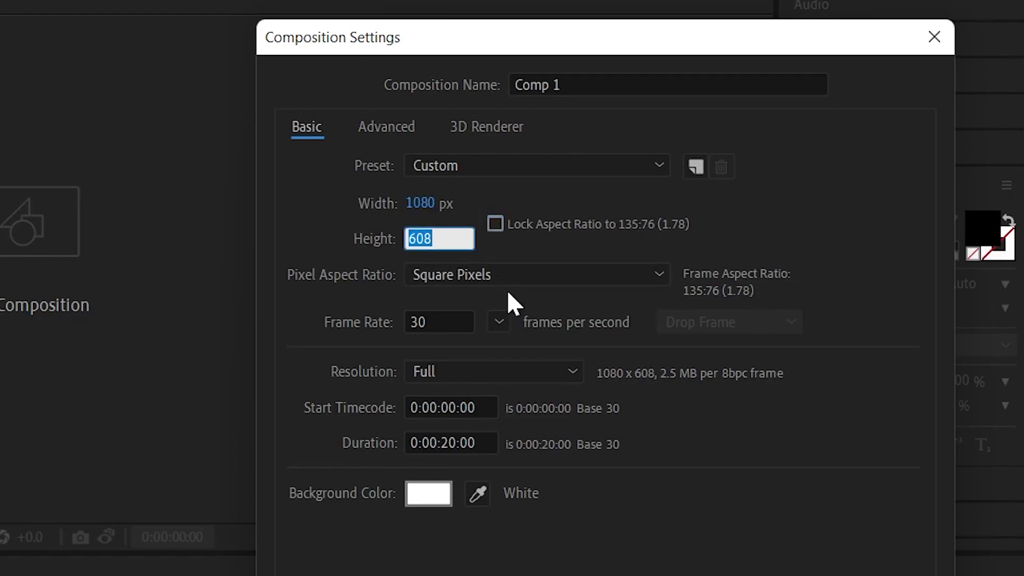
{"action": "type", "text": "1080"}
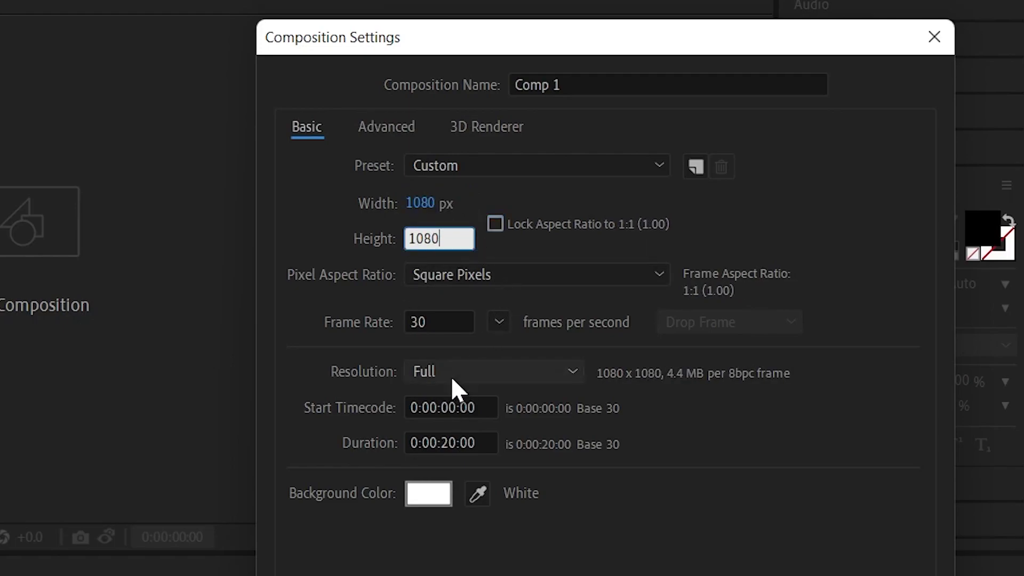
Step: Give the composition 30 frames per second, a duration of 0:00:10:00 and a white background, and create it
{"action": "left_click", "coordinate": [497, 323]}
{"action": "left_click", "coordinate": [511, 529]}
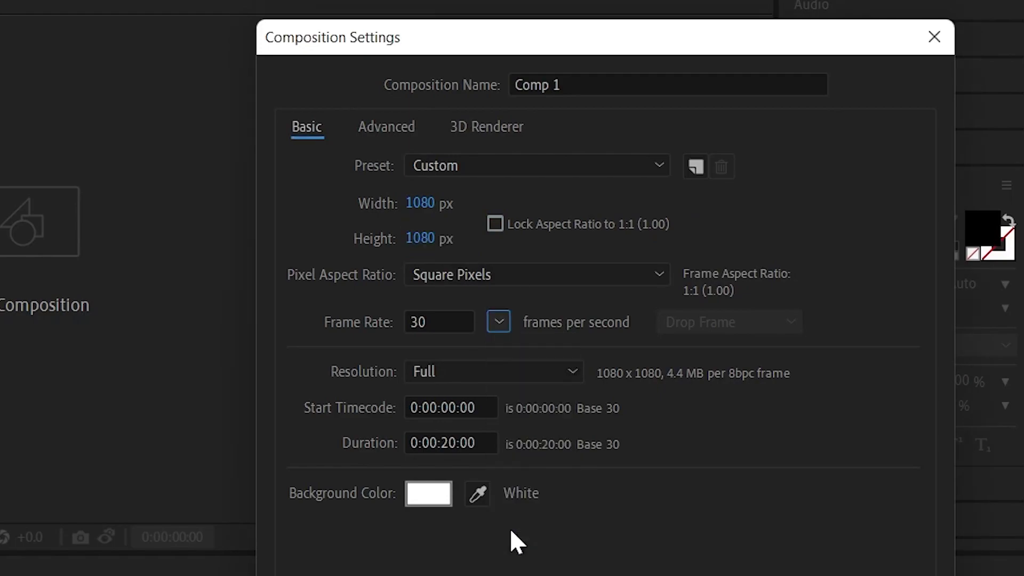
{"action": "left_click", "coordinate": [445, 442]}
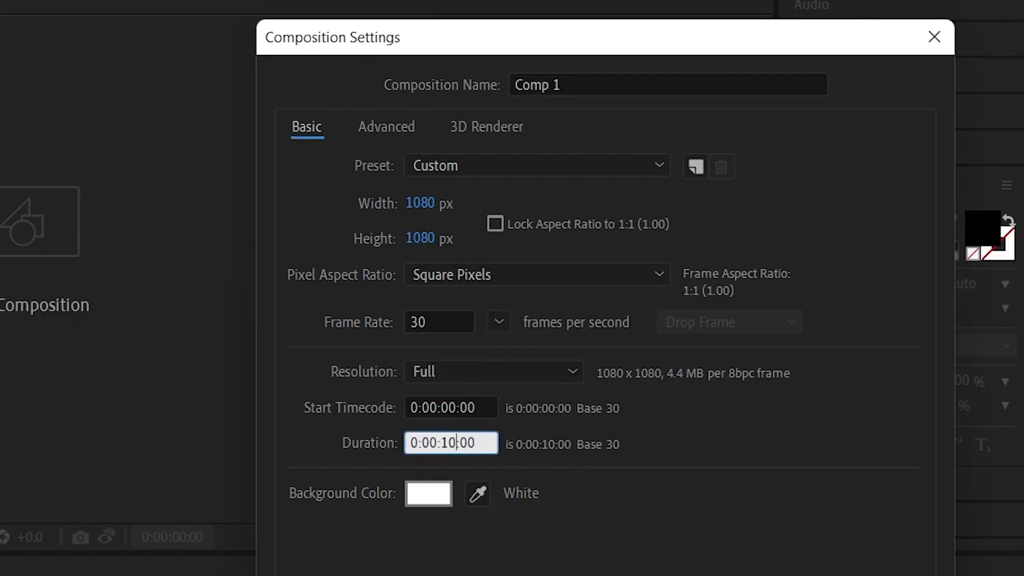
{"action": "left_click", "coordinate": [421, 495]}
{"action": "left_click_drag", "start_coordinate": [441, 212], "coordinate": [393, 123]}
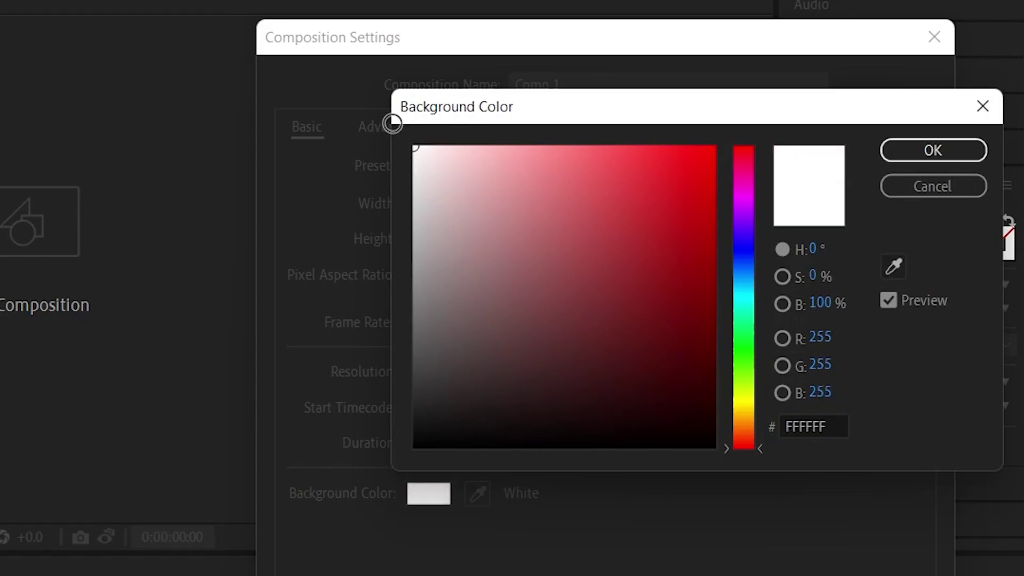
{"action": "left_click", "coordinate": [929, 140]}
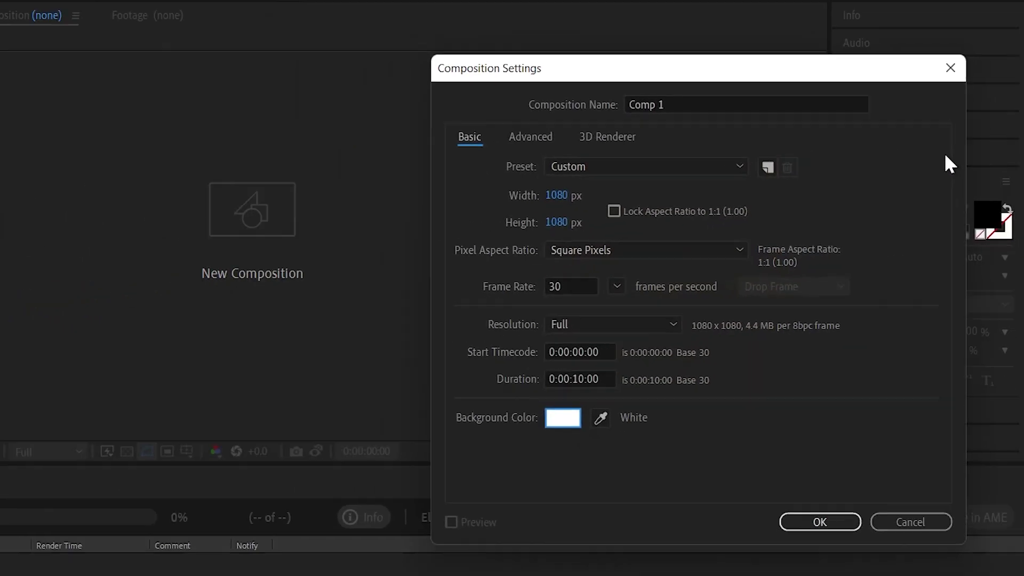
{"action": "key", "text": "Return"}
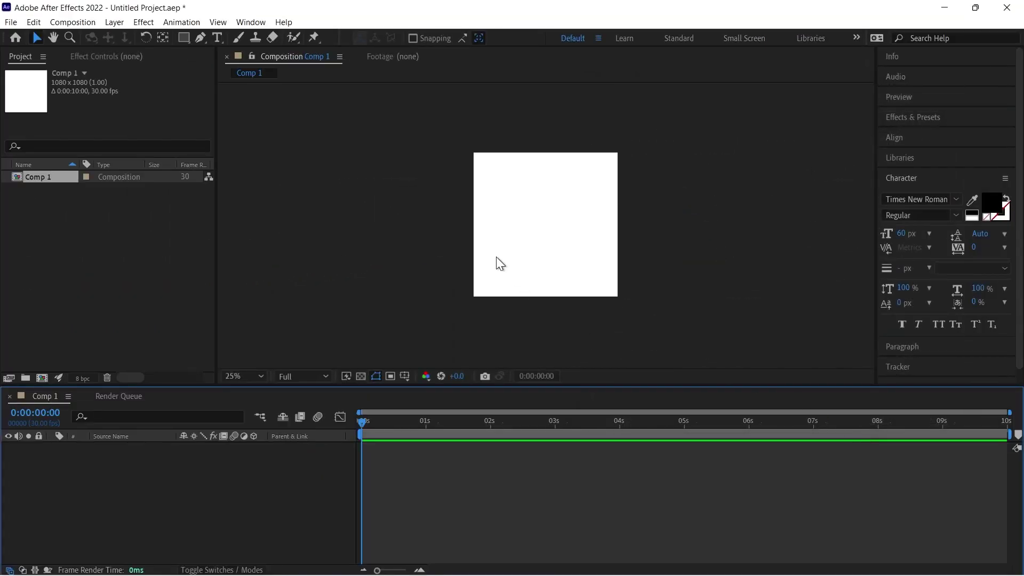
Step: Switch to the browser and save the Facebook care reaction emoji image from the Google results
{"action": "left_click", "coordinate": [246, 376]}
{"action": "left_click", "coordinate": [256, 153]}
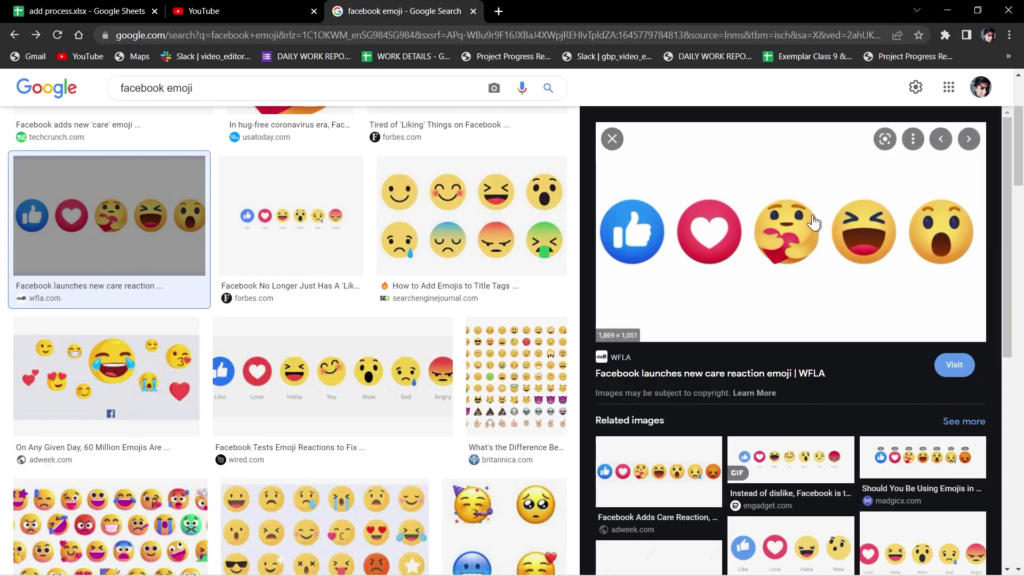
{"action": "right_click", "coordinate": [813, 222]}
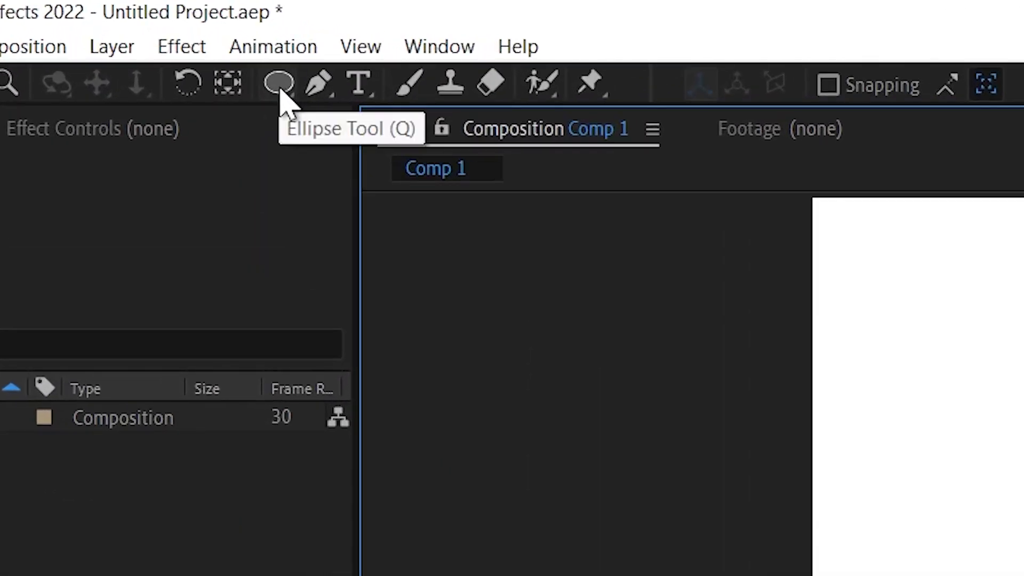
Step: Draw a circle with the Ellipse Tool in Comp 1, then center its anchor point and the circle itself in the composition
{"action": "left_click_drag", "start_coordinate": [281, 92], "coordinate": [366, 151]}
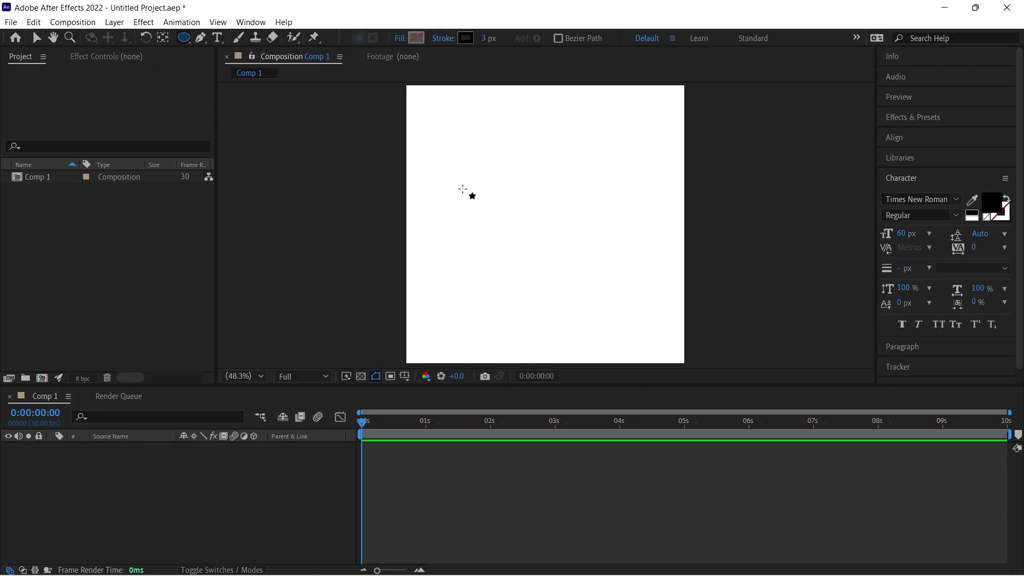
{"action": "left_click_drag", "start_coordinate": [485, 172], "coordinate": [586, 276]}
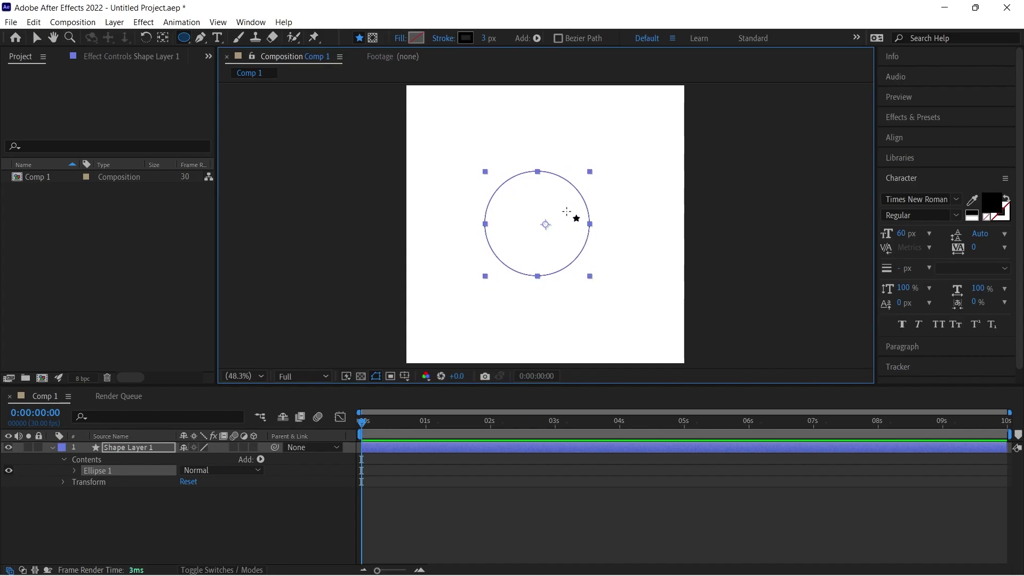
{"action": "right_click", "coordinate": [567, 212]}
{"action": "mouse_move", "coordinate": [667, 253]}
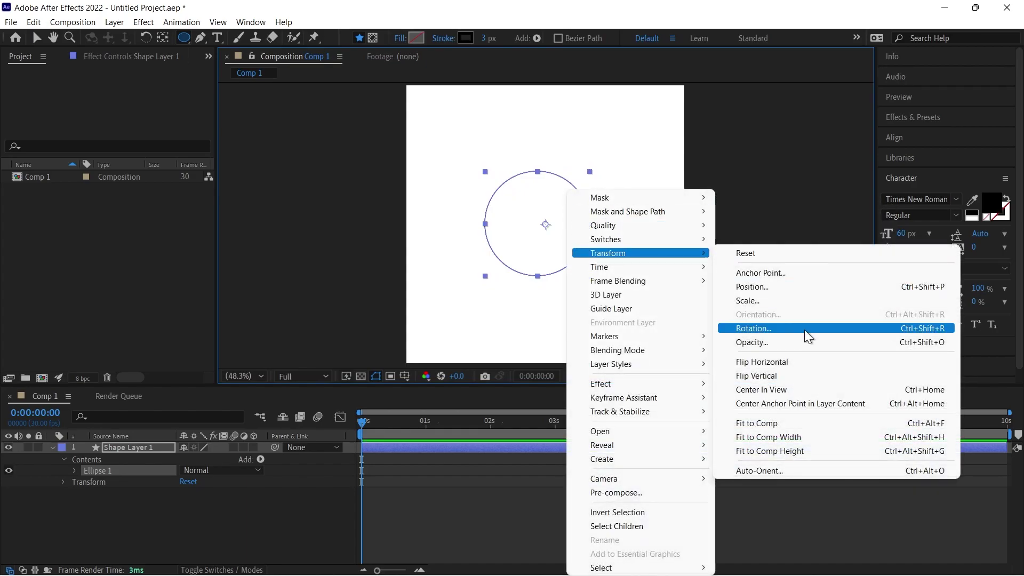
{"action": "left_click", "coordinate": [897, 405]}
{"action": "left_click", "coordinate": [894, 137]}
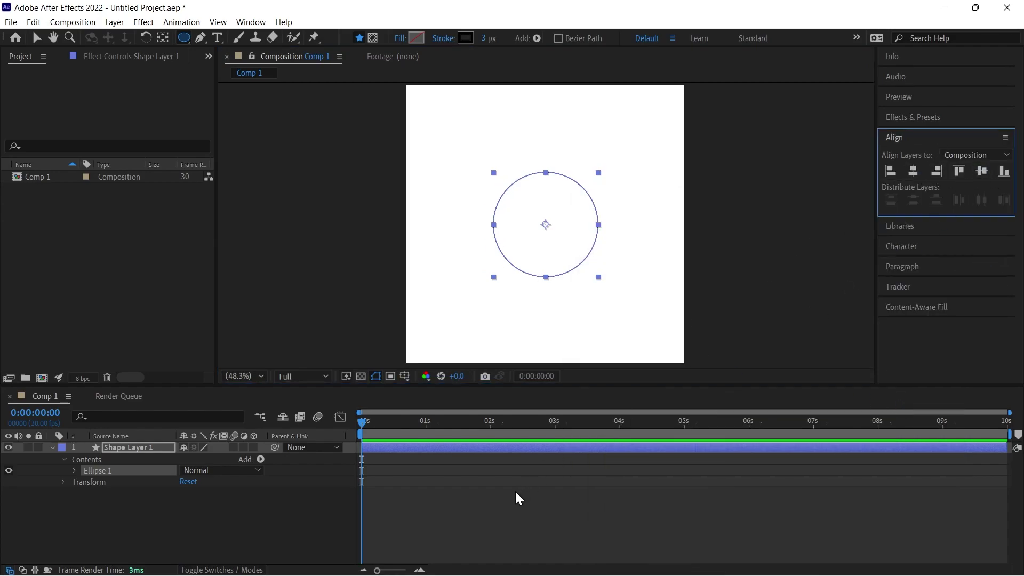
Step: Find the Gradient Ramp effect by searching for "ramp" and apply it to the circle's shape layer
{"action": "left_click", "coordinate": [923, 117]}
{"action": "left_click", "coordinate": [924, 132]}
{"action": "type", "text": "ra"}
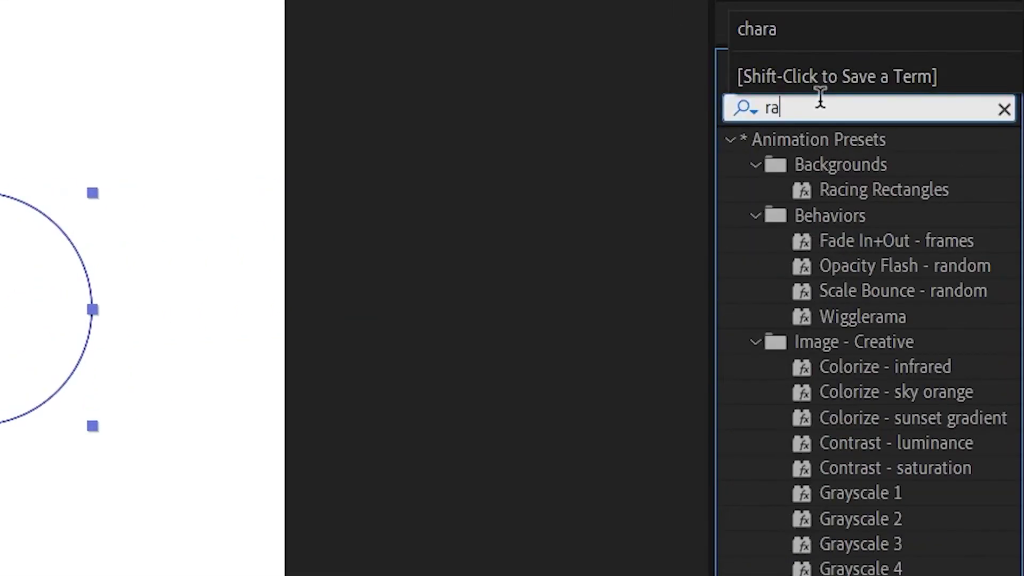
{"action": "type", "text": "mp"}
{"action": "left_click_drag", "start_coordinate": [849, 177], "coordinate": [7, 346]}
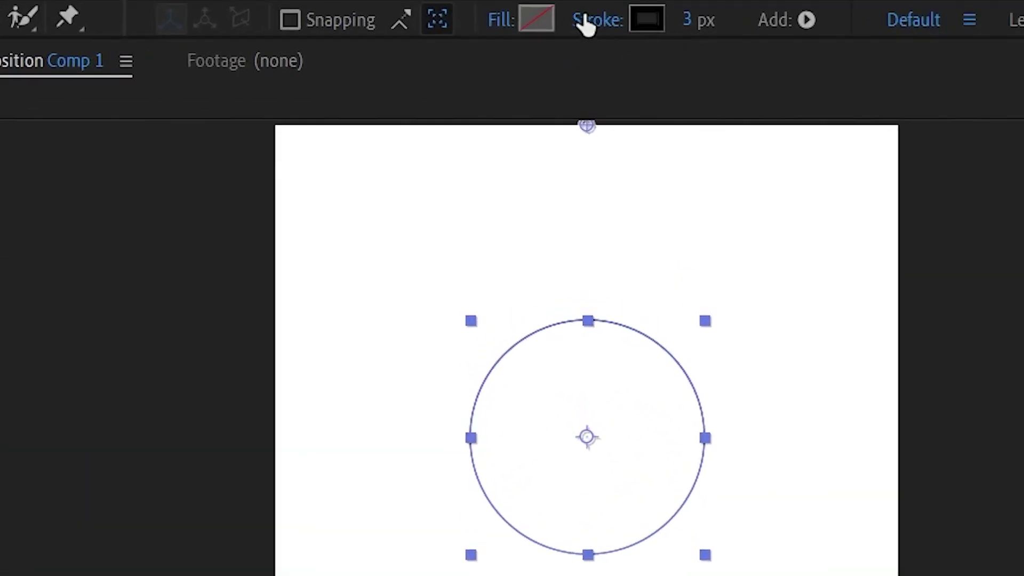
Step: Set the circle's stroke to None and give it a red fill
{"action": "left_click", "coordinate": [549, 38]}
{"action": "left_click", "coordinate": [360, 202]}
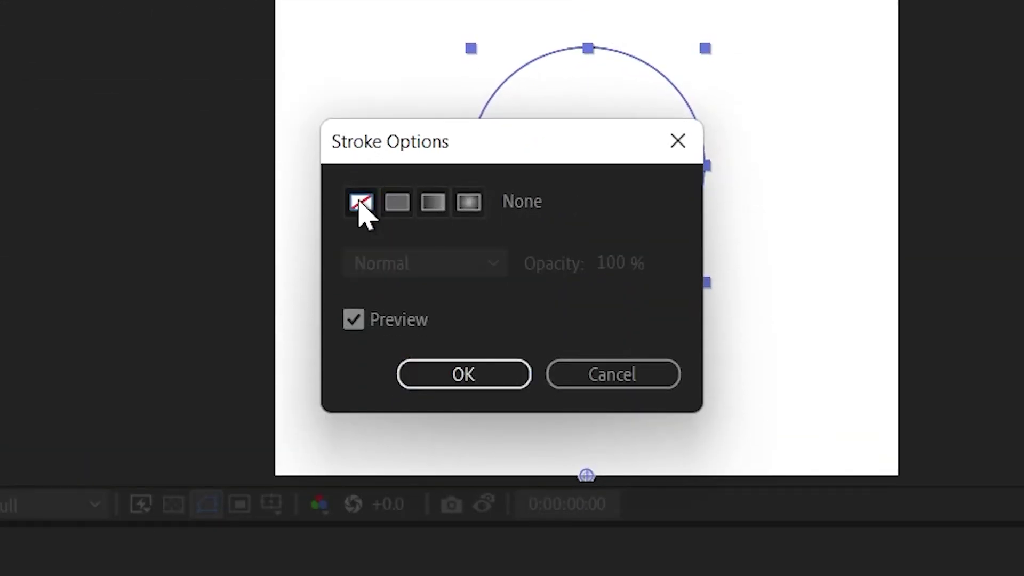
{"action": "left_click", "coordinate": [435, 380]}
{"action": "left_click", "coordinate": [536, 20]}
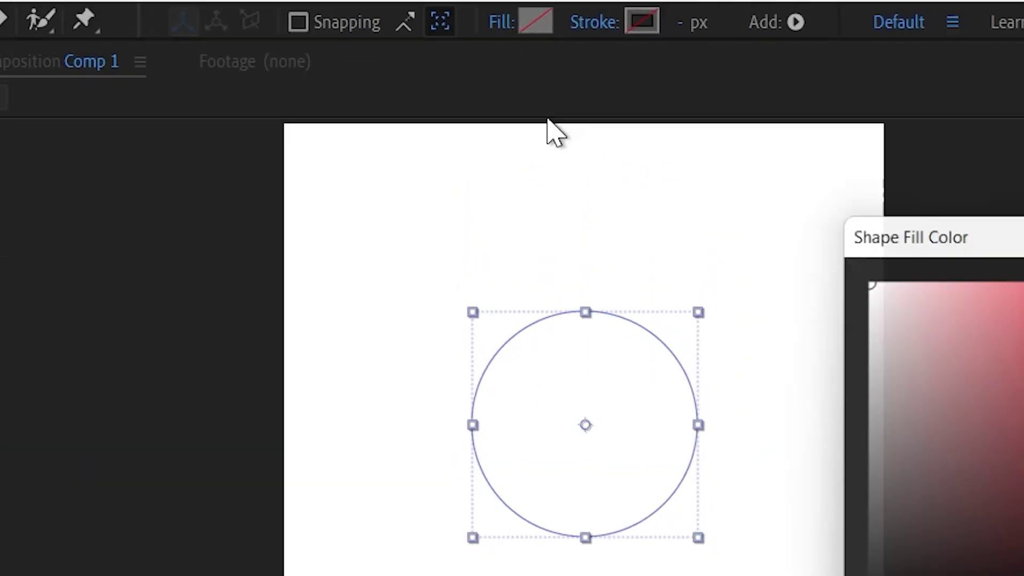
{"action": "left_click", "coordinate": [806, 171]}
{"action": "left_click", "coordinate": [959, 162]}
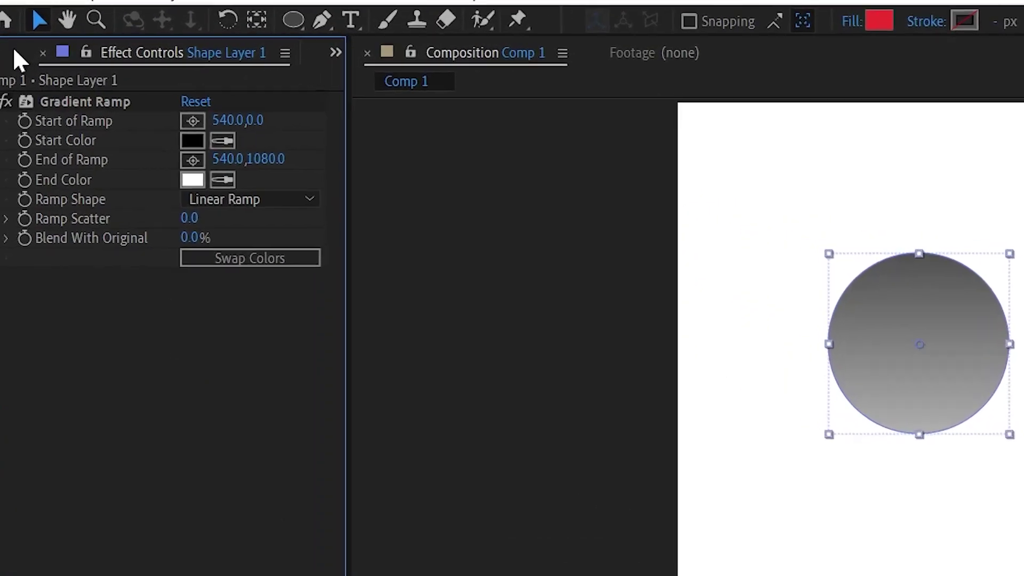
Step: Import facebook-care-emoji (1).jpg and place it in the composition so the surprised emoji sits beside the circle
{"action": "left_click", "coordinate": [7, 56]}
{"action": "right_click", "coordinate": [160, 350]}
{"action": "mouse_move", "coordinate": [198, 466]}
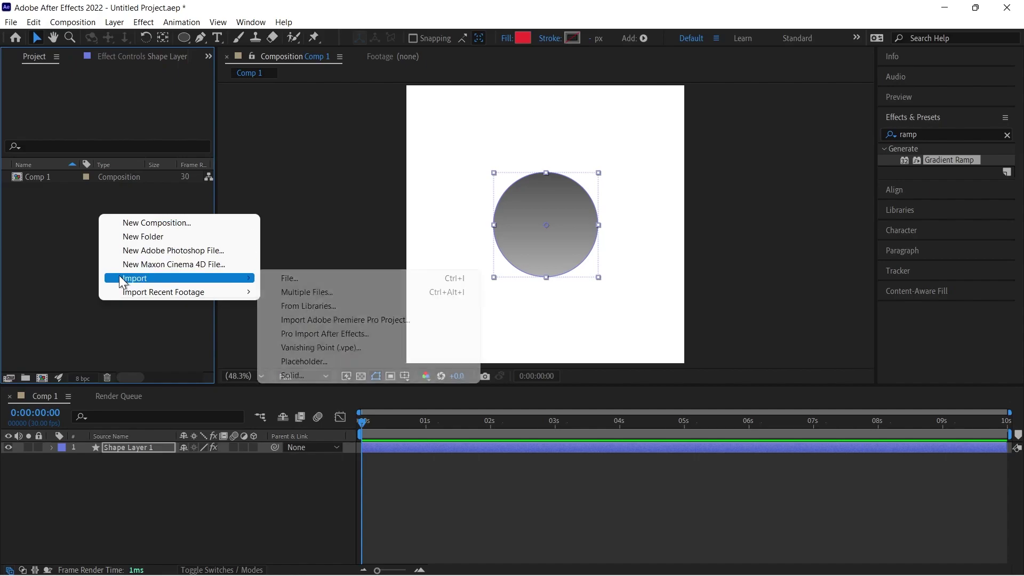
{"action": "left_click", "coordinate": [288, 278]}
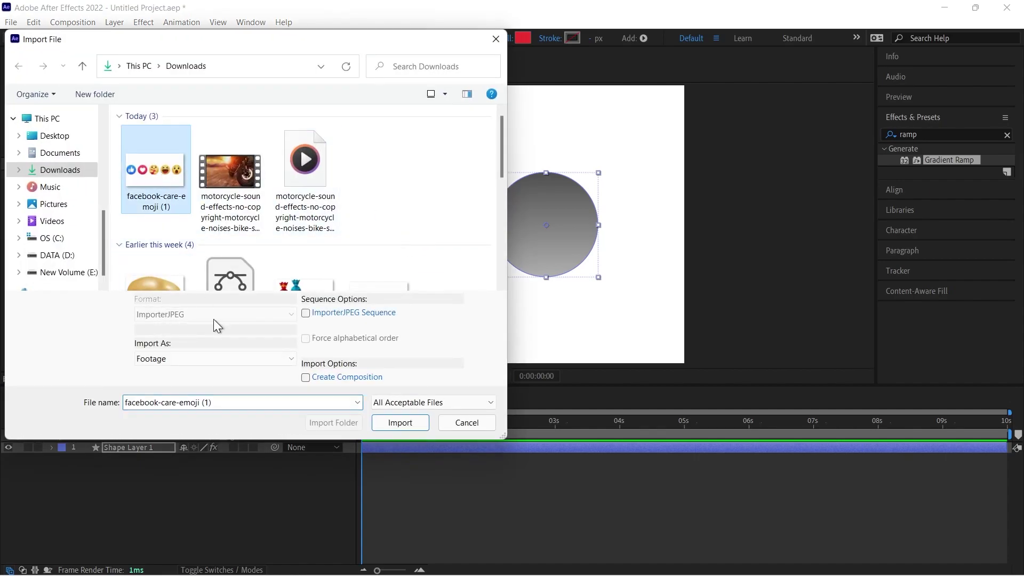
{"action": "left_click", "coordinate": [417, 427]}
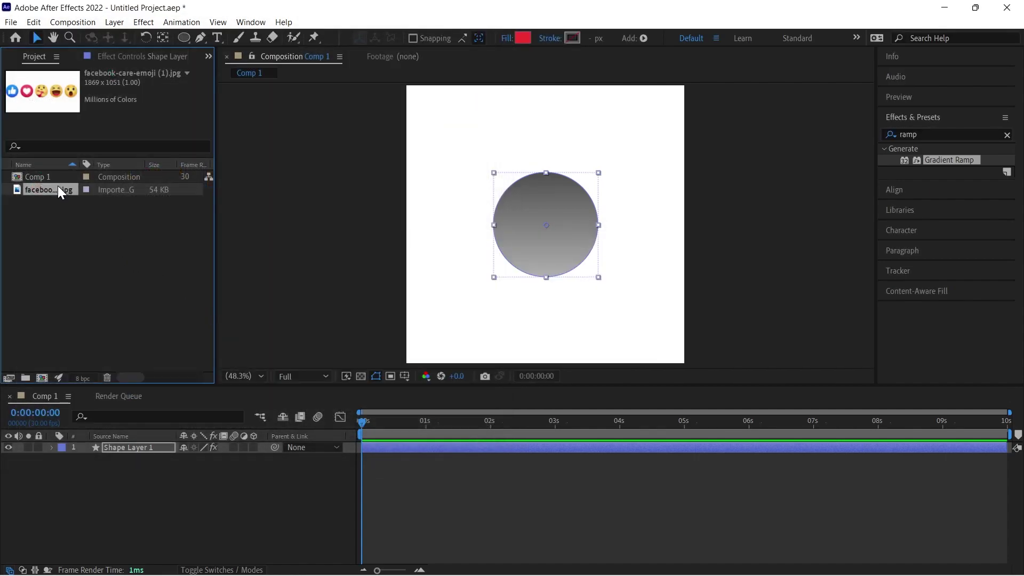
{"action": "left_click_drag", "start_coordinate": [57, 187], "coordinate": [359, 304]}
{"action": "left_click_drag", "start_coordinate": [548, 319], "coordinate": [481, 327]}
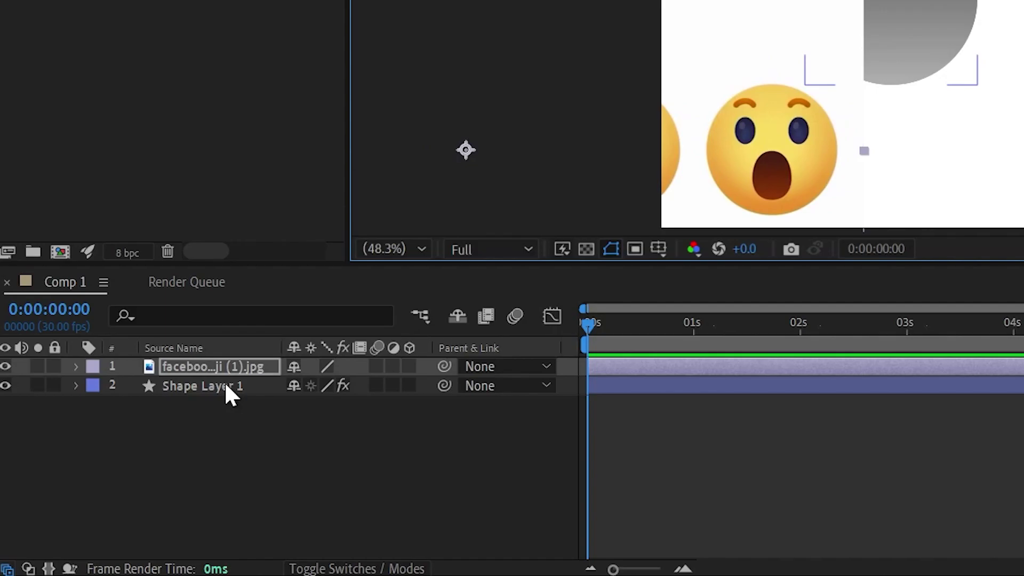
Step: Sample the Gradient Ramp's start color from the surprised emoji's orange lower edge and the end color from its yellow face
{"action": "left_click", "coordinate": [134, 461]}
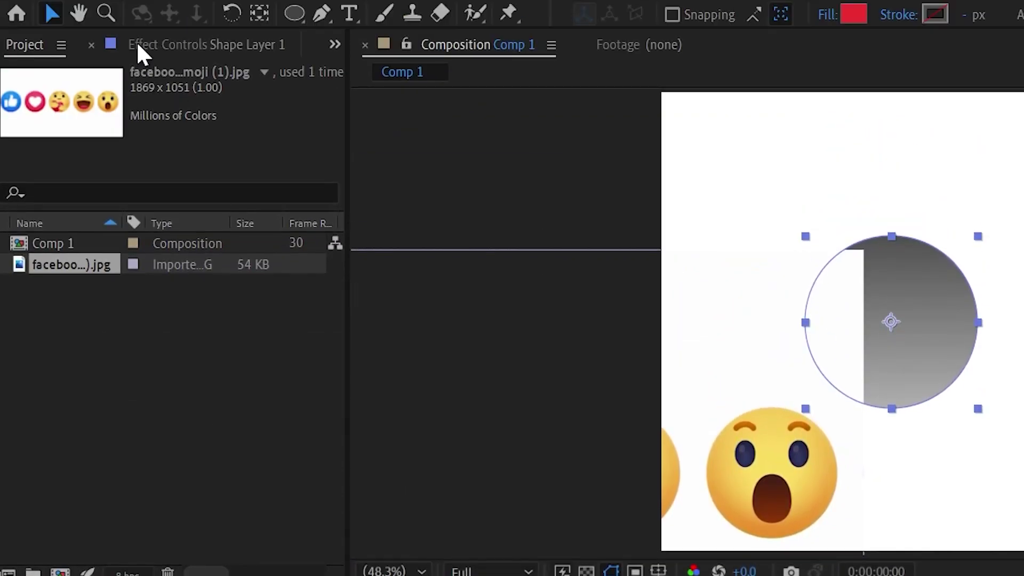
{"action": "left_click", "coordinate": [141, 47]}
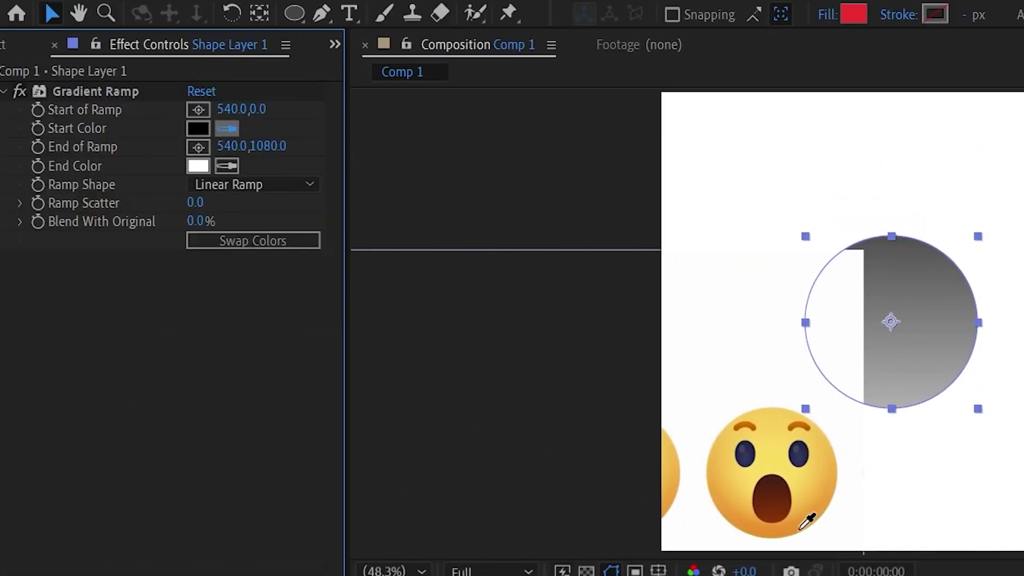
{"action": "left_click", "coordinate": [796, 527]}
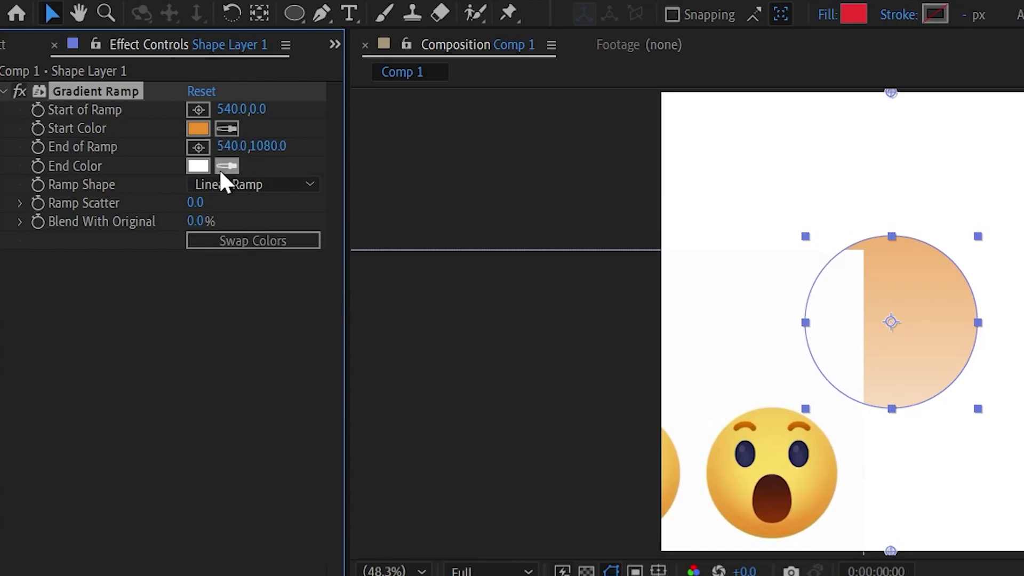
{"action": "left_click", "coordinate": [771, 460]}
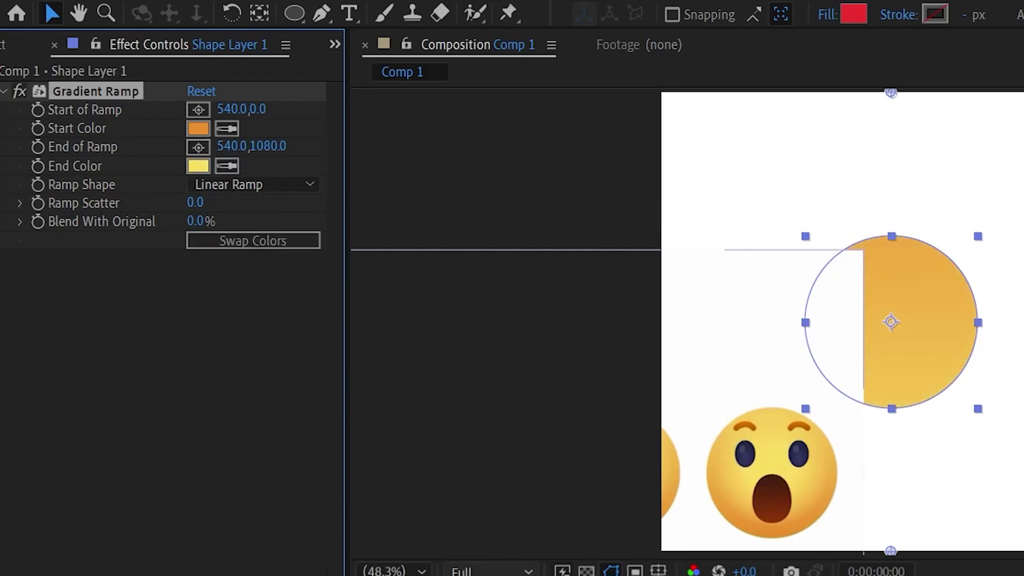
Step: Delete the emoji reference image layer from the composition
{"action": "left_click_drag", "start_coordinate": [787, 451], "coordinate": [680, 493]}
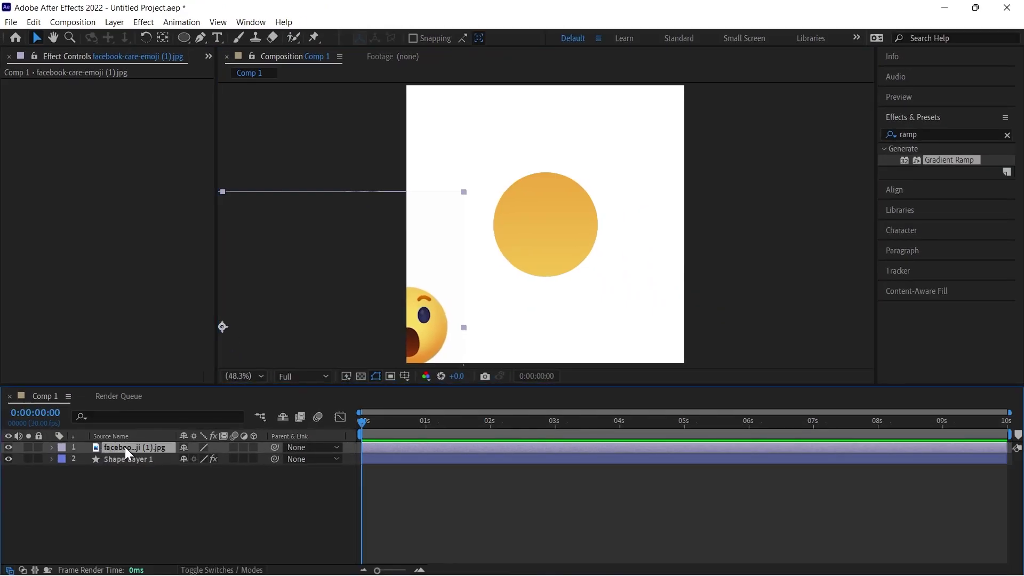
{"action": "key", "text": "Delete"}
Step: Swap the circle's Gradient Ramp colors and set the orange end color's saturation to 92%, giving EA8313
{"action": "left_click", "coordinate": [153, 216]}
{"action": "left_click", "coordinate": [158, 175]}
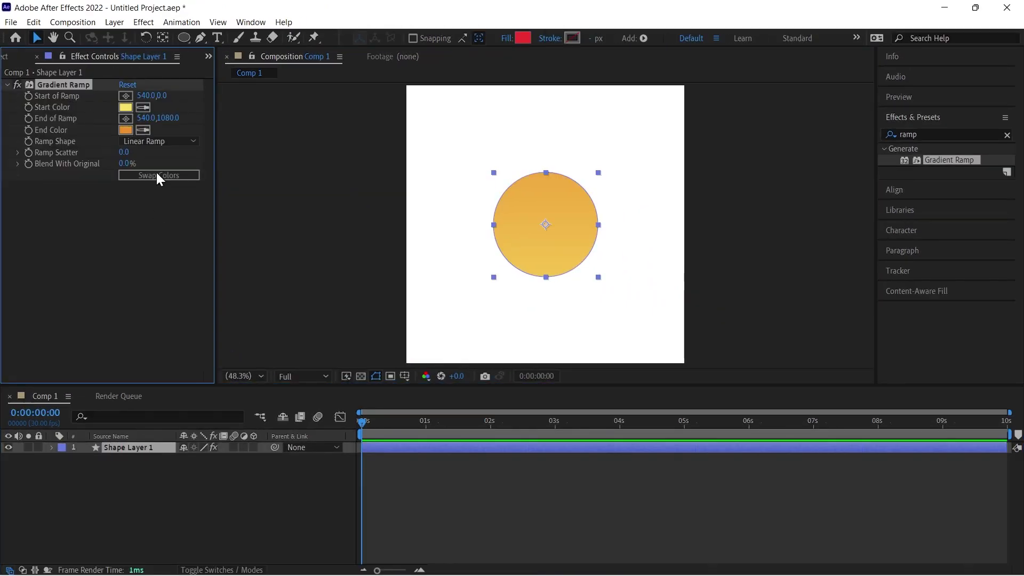
{"action": "left_click", "coordinate": [131, 130]}
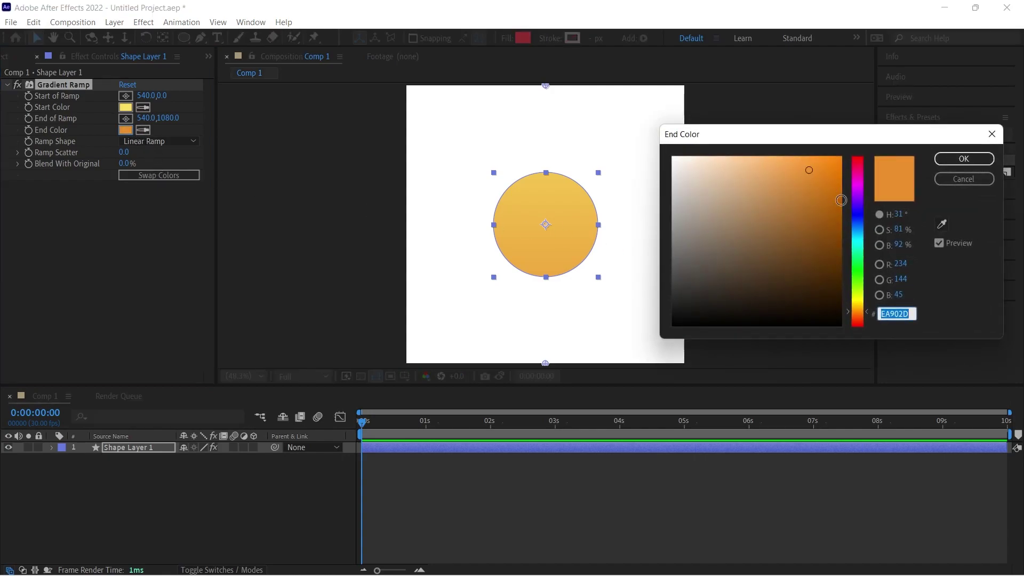
{"action": "left_click", "coordinate": [879, 230]}
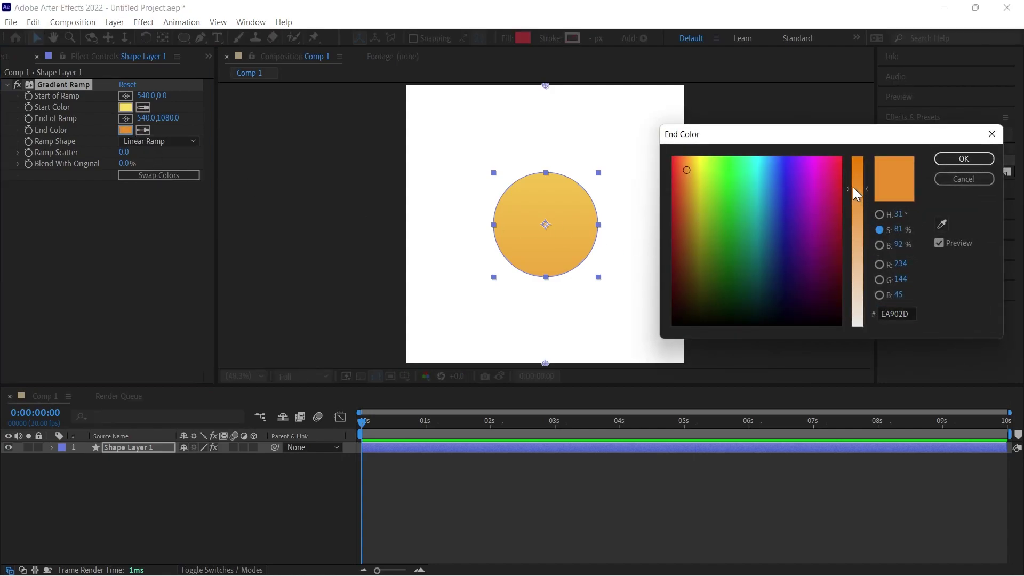
{"action": "left_click_drag", "start_coordinate": [853, 187], "coordinate": [853, 170]}
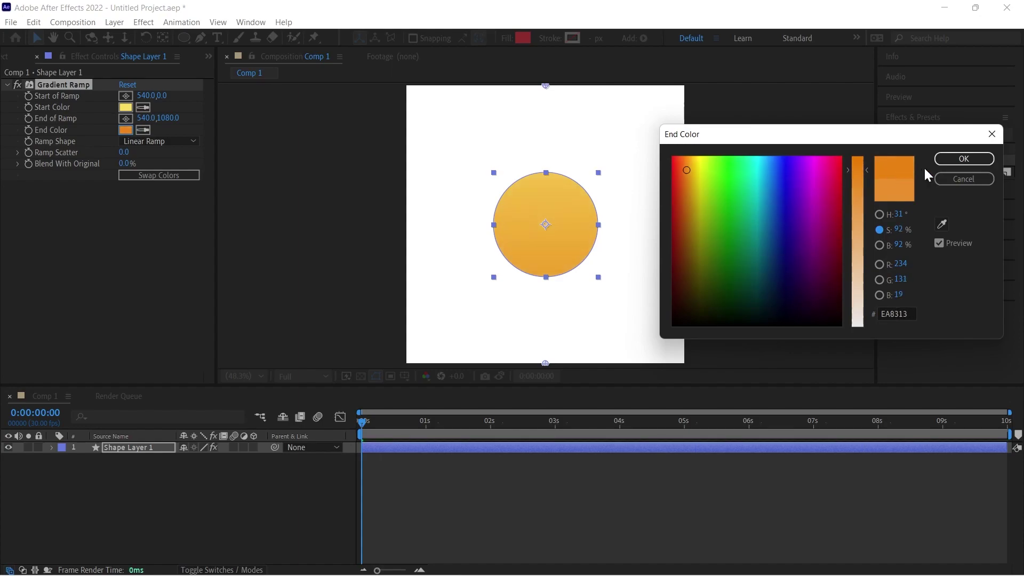
{"action": "left_click", "coordinate": [958, 160]}
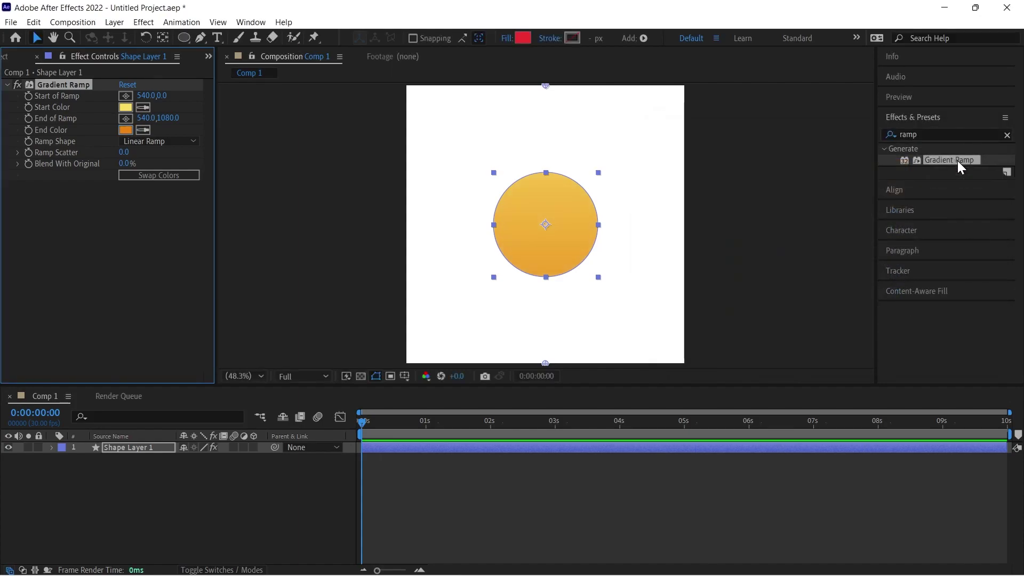
Step: Place the Gradient Ramp's start point at the circle's top edge and its end point at the circle's bottom edge
{"action": "left_click", "coordinate": [126, 96]}
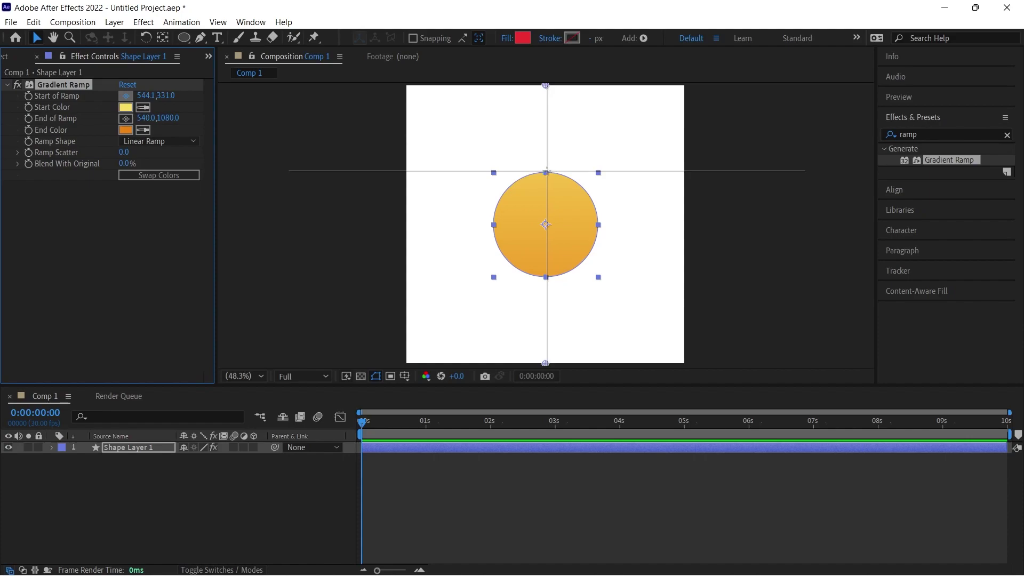
{"action": "left_click", "coordinate": [546, 173]}
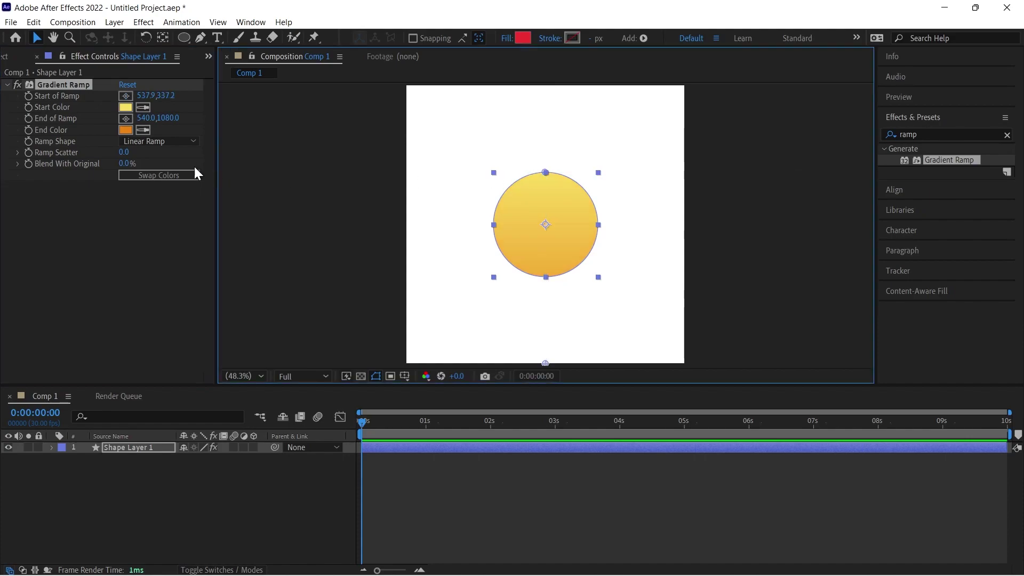
{"action": "left_click", "coordinate": [126, 118]}
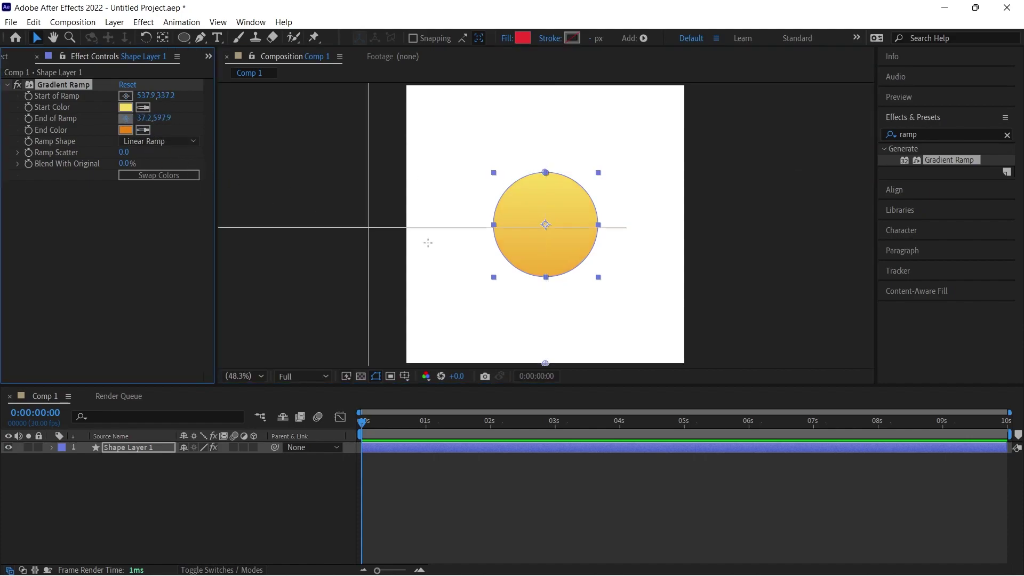
{"action": "left_click", "coordinate": [545, 275]}
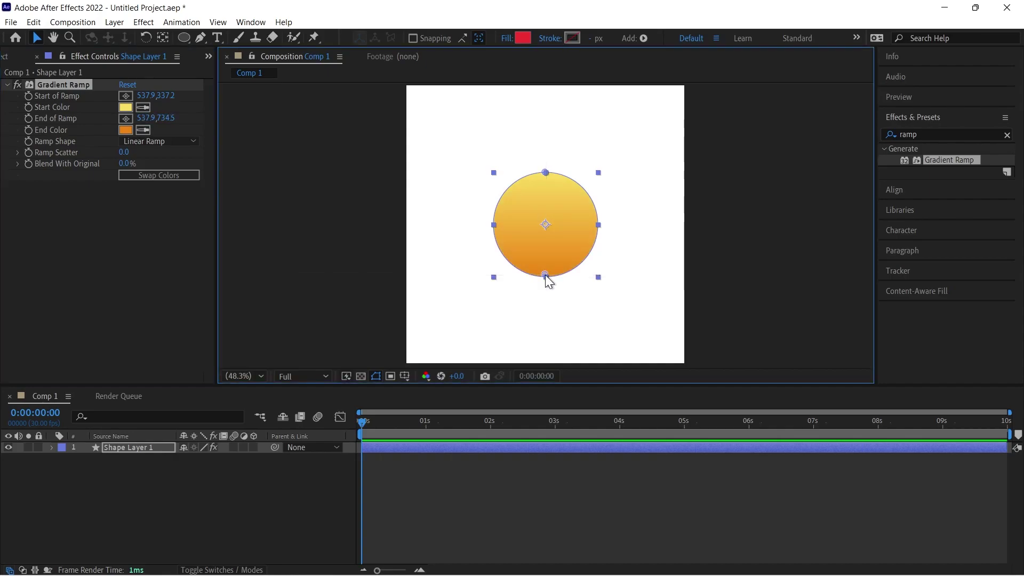
{"action": "left_click", "coordinate": [283, 496]}
Step: Reposition the emoji reference image and mask the surprised emoji with an ellipse fitted to its outline
{"action": "left_click", "coordinate": [11, 61]}
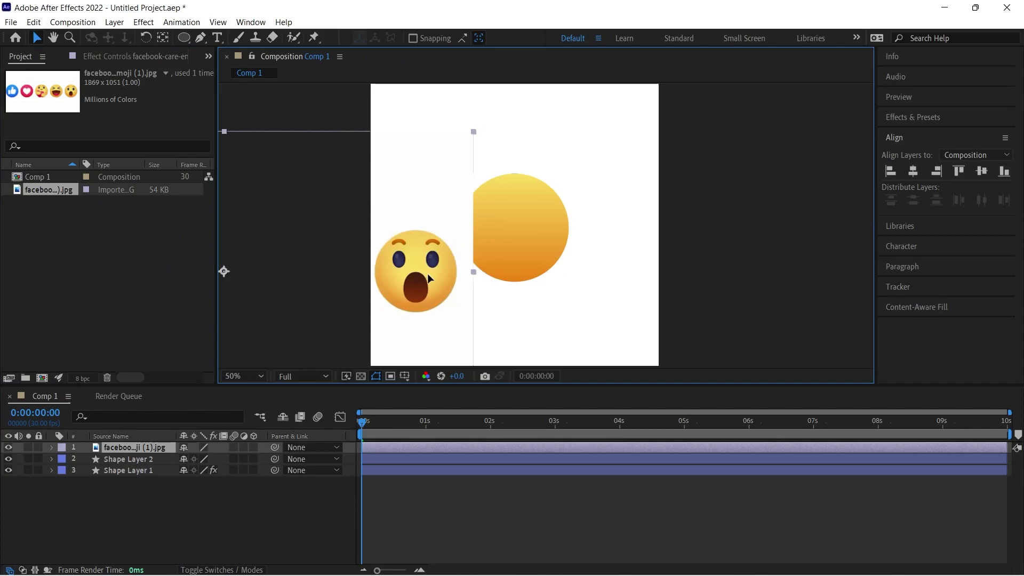
{"action": "left_click_drag", "start_coordinate": [222, 270], "coordinate": [261, 237]}
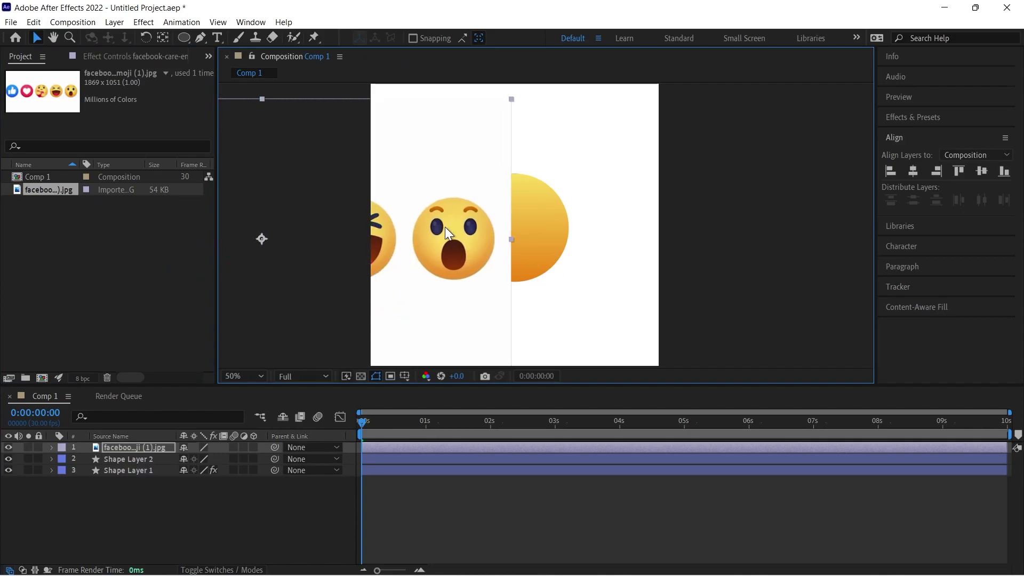
{"action": "key", "text": "q"}
{"action": "left_click_drag", "start_coordinate": [414, 196], "coordinate": [500, 273]}
{"action": "scroll", "coordinate": [437, 261], "scroll_direction": "up", "scroll_amount": 1}
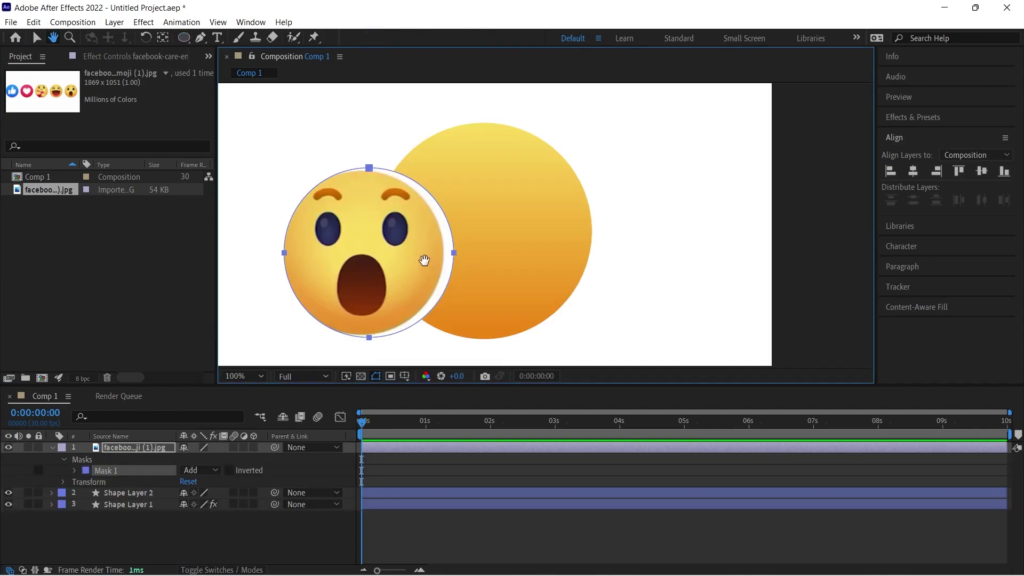
{"action": "left_click_drag", "start_coordinate": [425, 258], "coordinate": [585, 263]}
{"action": "left_click", "coordinate": [37, 38]}
{"action": "double_click", "coordinate": [613, 258]}
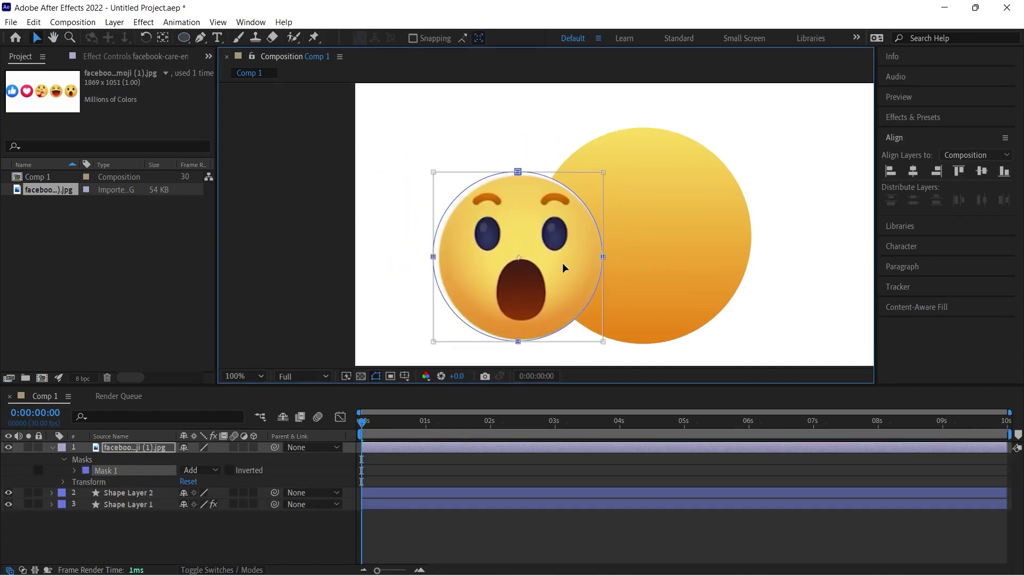
{"action": "left_click_drag", "start_coordinate": [432, 171], "coordinate": [441, 176]}
Step: Centre the masked surprised emoji on the gradient circle and enlarge it to cover the circle
{"action": "left_click", "coordinate": [417, 480]}
{"action": "left_click", "coordinate": [451, 450]}
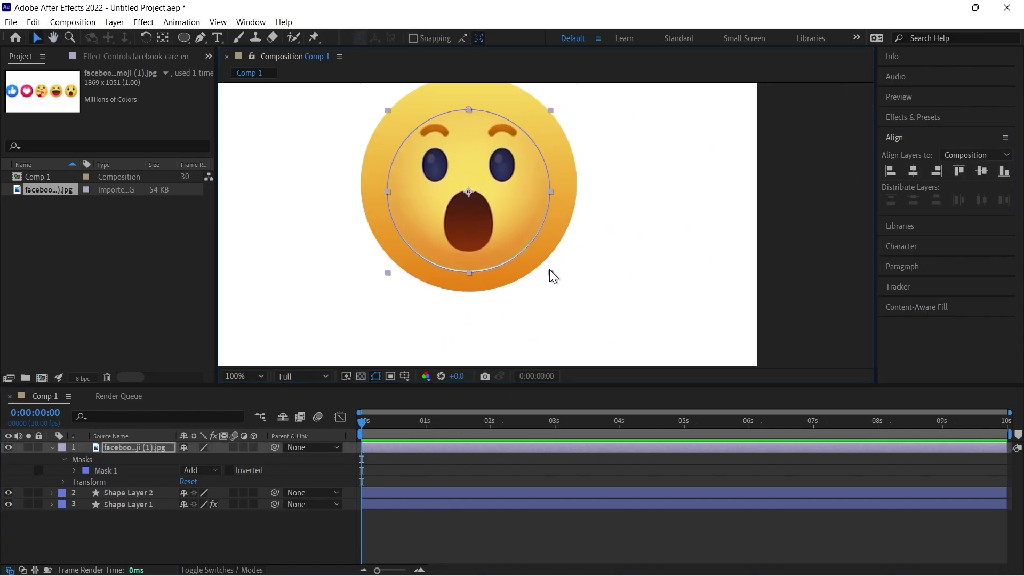
{"action": "left_click_drag", "start_coordinate": [524, 174], "coordinate": [523, 226]}
{"action": "left_click", "coordinate": [541, 535]}
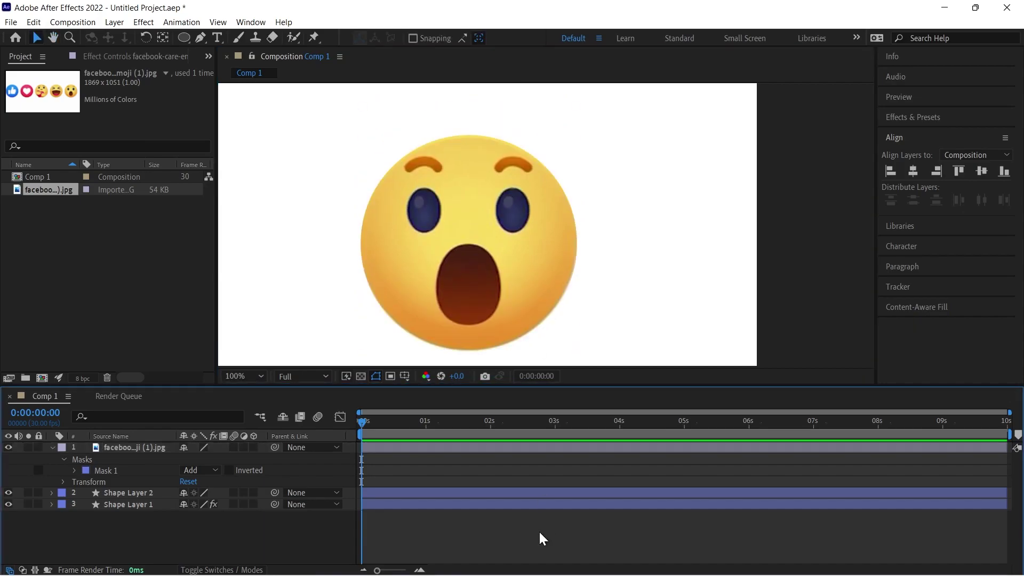
Step: Trace the reference emoji's right eyebrow with a curved two-point Pen tool path on a new shape layer
{"action": "scroll", "coordinate": [419, 142], "scroll_direction": "up", "scroll_amount": 2}
{"action": "left_click_drag", "start_coordinate": [419, 143], "coordinate": [659, 279]}
{"action": "scroll", "coordinate": [658, 279], "scroll_direction": "down", "scroll_amount": 1}
{"action": "left_click", "coordinate": [202, 38]}
{"action": "scroll", "coordinate": [598, 152], "scroll_direction": "up", "scroll_amount": 1}
{"action": "left_click", "coordinate": [585, 137]}
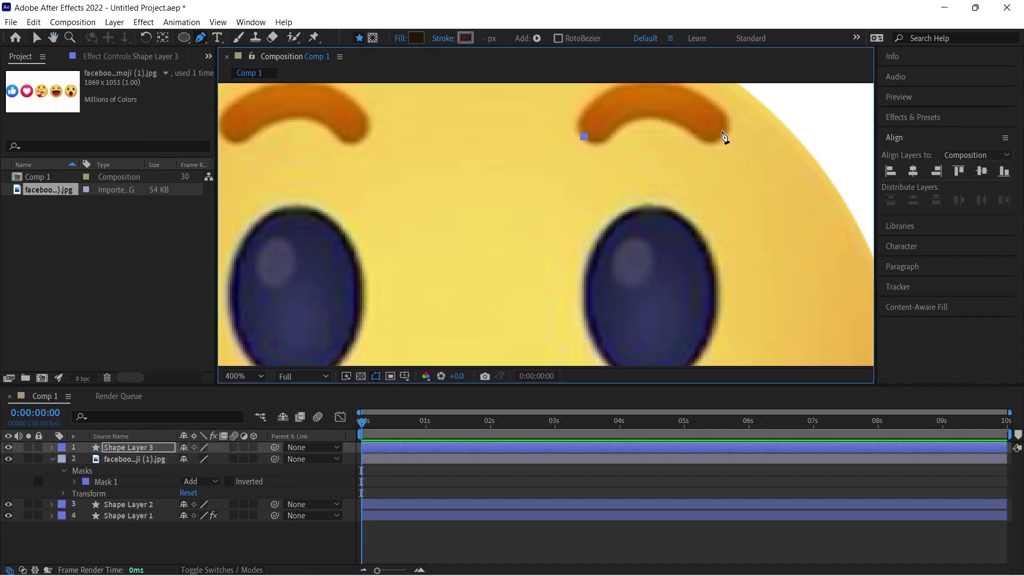
{"action": "left_click_drag", "start_coordinate": [725, 133], "coordinate": [736, 286]}
Step: Set the eyebrow path's fill to None and give it a dark brown 15 px stroke
{"action": "left_click", "coordinate": [416, 38]}
{"action": "left_click", "coordinate": [444, 240]}
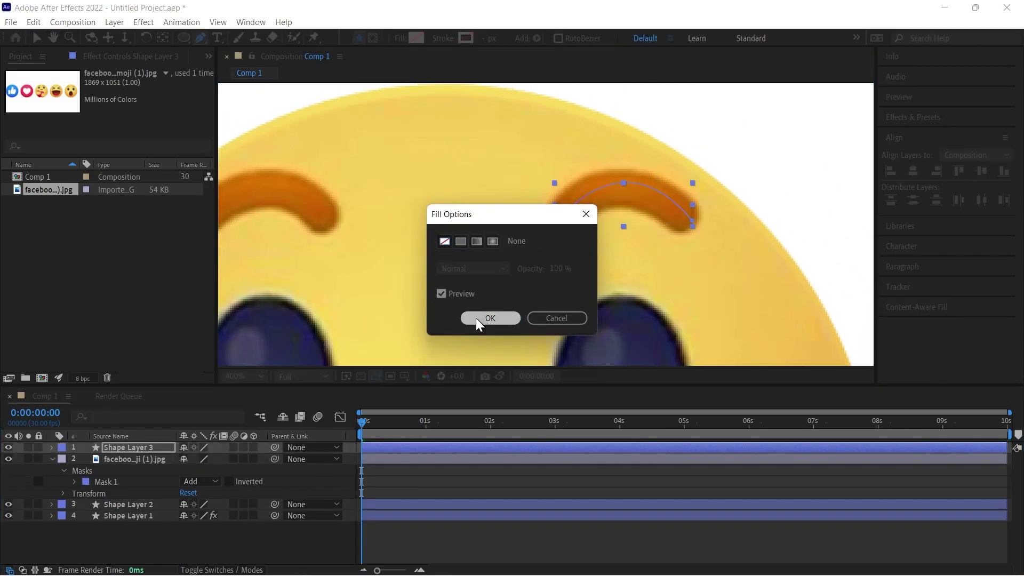
{"action": "left_click", "coordinate": [482, 318]}
{"action": "scroll", "coordinate": [487, 165], "scroll_direction": "left", "scroll_amount": 3}
{"action": "left_click", "coordinate": [463, 39]}
{"action": "left_click", "coordinate": [949, 162]}
{"action": "left_click_drag", "start_coordinate": [467, 333], "coordinate": [380, 345]}
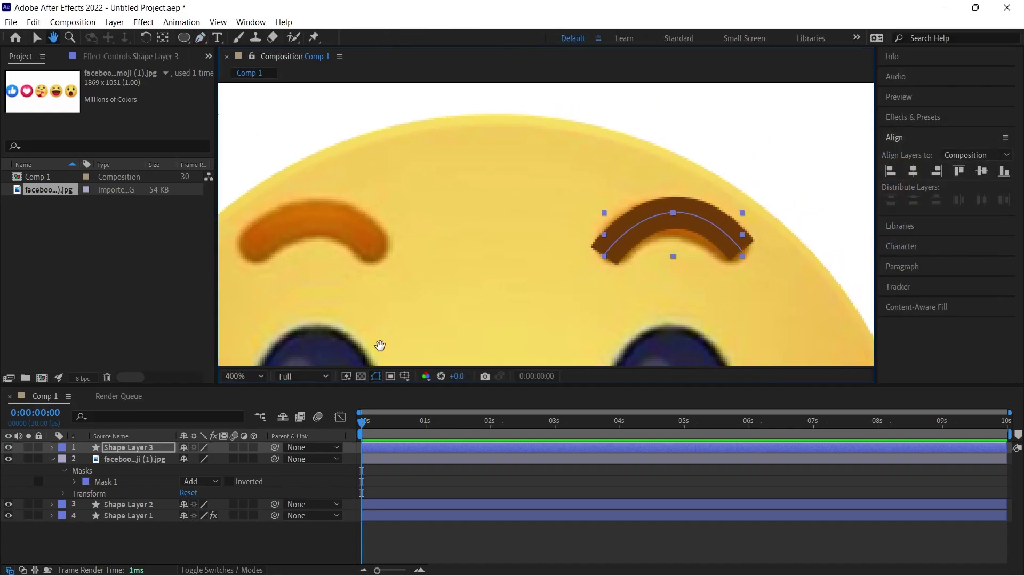
Step: Adjust the eyebrow path's outer end point and its curve handle to follow the reference eyebrow
{"action": "left_click", "coordinate": [743, 250]}
{"action": "scroll", "coordinate": [746, 259], "scroll_direction": "up", "scroll_amount": 1}
{"action": "mouse_move", "coordinate": [746, 259]}
{"action": "left_mouse_down"}
{"action": "mouse_move", "coordinate": [602, 207]}
{"action": "mouse_move", "coordinate": [592, 293]}
{"action": "left_mouse_up"}
{"action": "left_click_drag", "start_coordinate": [439, 96], "coordinate": [418, 128]}
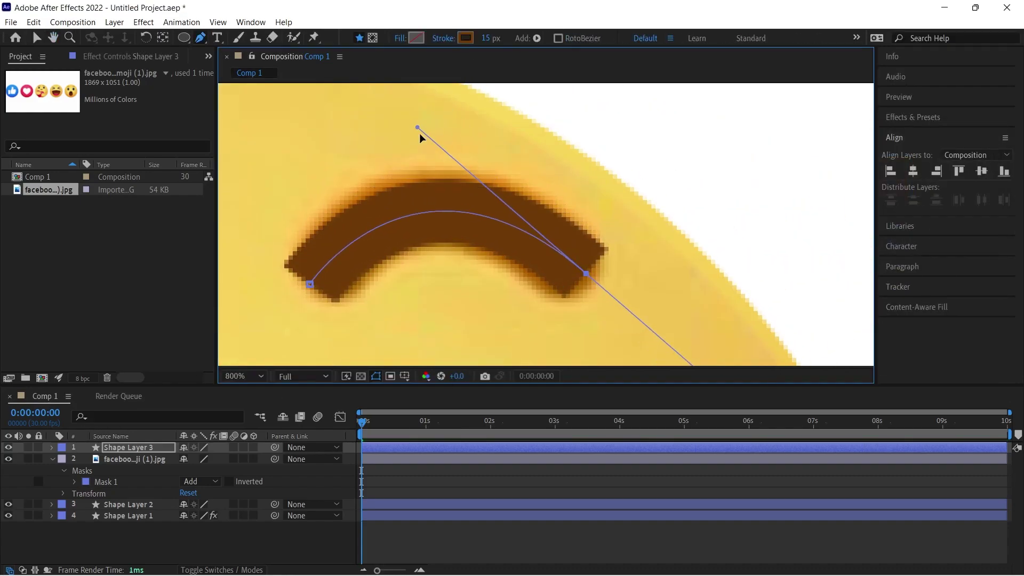
{"action": "left_click_drag", "start_coordinate": [586, 274], "coordinate": [580, 275]}
Step: Set the eyebrow stroke's line cap to Round Cap
{"action": "left_click", "coordinate": [121, 450]}
{"action": "left_click", "coordinate": [117, 417]}
{"action": "type", "text": "strok"}
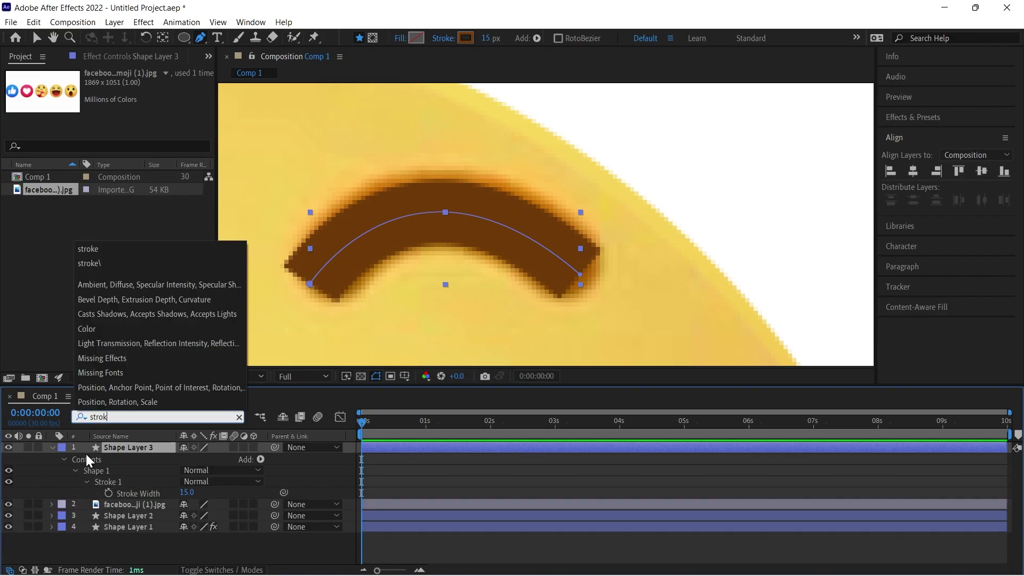
{"action": "left_click", "coordinate": [87, 482]}
{"action": "left_click", "coordinate": [87, 482]}
{"action": "scroll", "coordinate": [89, 482], "scroll_direction": "down", "scroll_amount": 1}
{"action": "left_click", "coordinate": [211, 506]}
{"action": "left_click", "coordinate": [220, 534]}
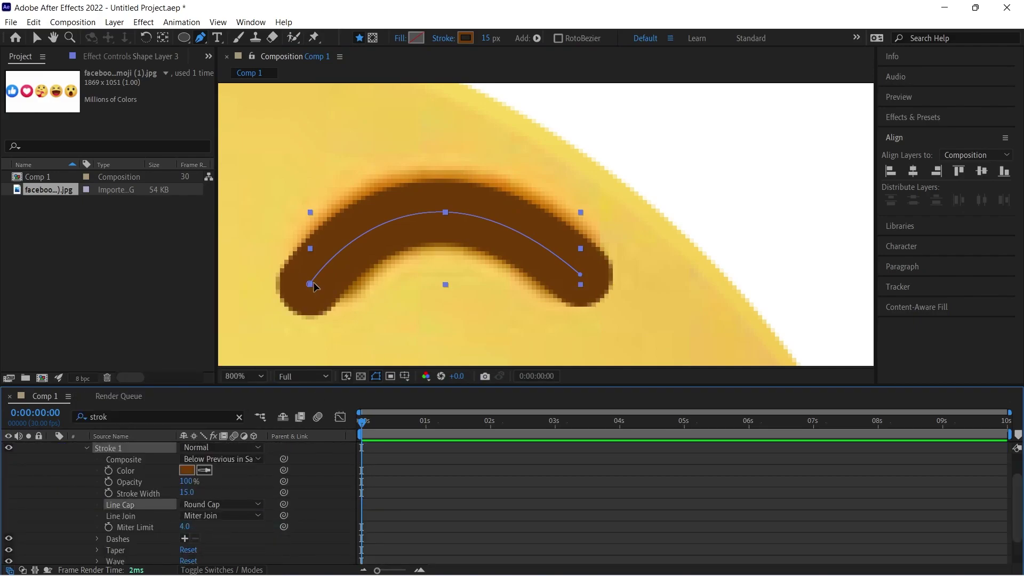
Step: Pull both end points of the eyebrow path inward and reshape its curve to match the reference eyebrow
{"action": "left_click_drag", "start_coordinate": [311, 283], "coordinate": [328, 265]}
{"action": "left_click", "coordinate": [582, 274]}
{"action": "key", "text": "ctrl+z"}
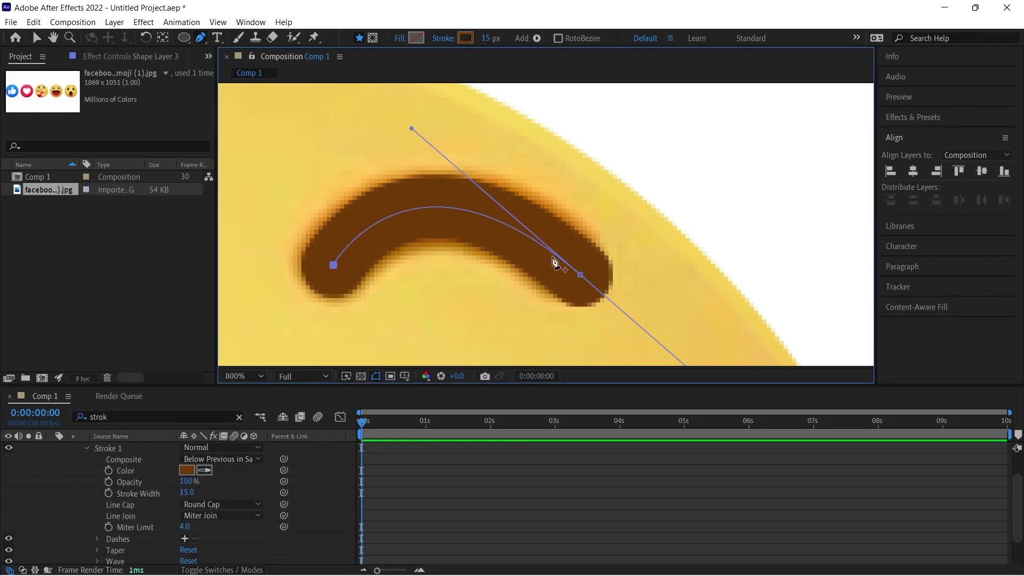
{"action": "left_click_drag", "start_coordinate": [580, 275], "coordinate": [560, 258]}
{"action": "left_click_drag", "start_coordinate": [478, 205], "coordinate": [494, 249]}
{"action": "left_click_drag", "start_coordinate": [407, 156], "coordinate": [439, 188]}
Step: Duplicate the right eyebrow and place the copy over the reference emoji's left eyebrow
{"action": "scroll", "coordinate": [473, 231], "scroll_direction": "down", "scroll_amount": 2}
{"action": "left_click", "coordinate": [487, 486]}
{"action": "left_click_drag", "start_coordinate": [475, 250], "coordinate": [579, 278]}
{"action": "left_click", "coordinate": [37, 38]}
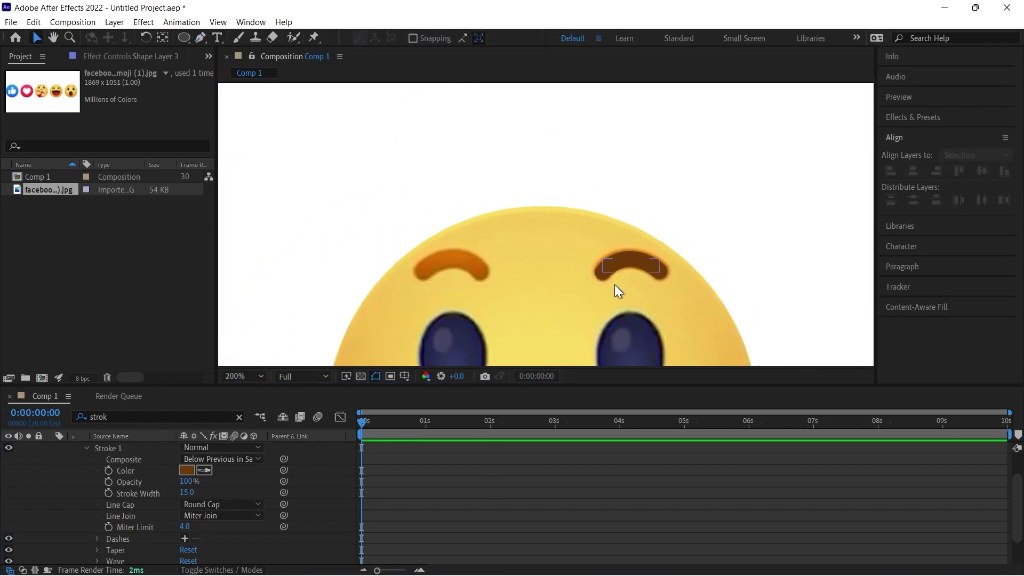
{"action": "left_click", "coordinate": [631, 261]}
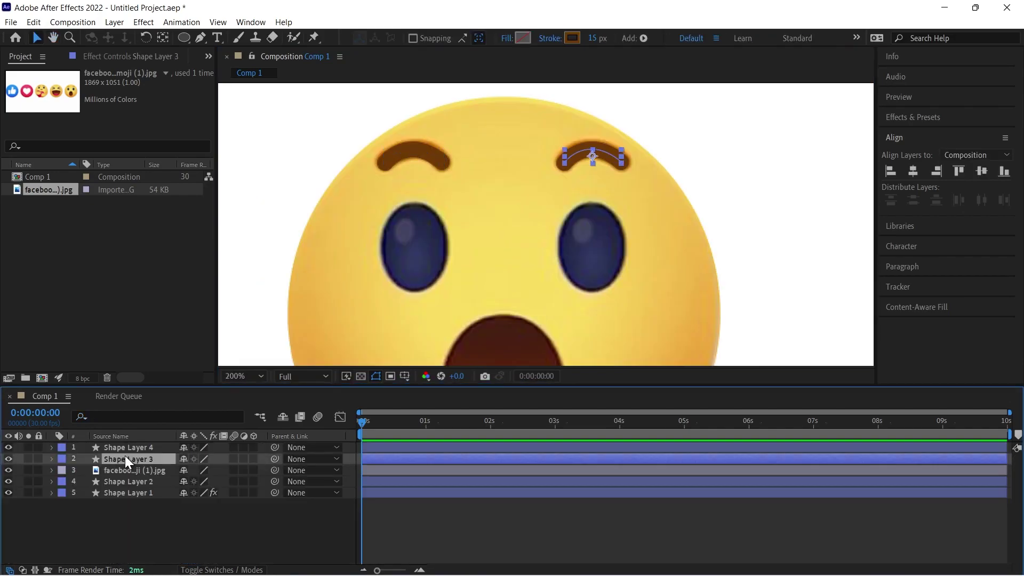
Step: Draw an ellipse over the reference emoji's left eye on a new shape layer and stretch it toward the eye's height
{"action": "key", "text": "q"}
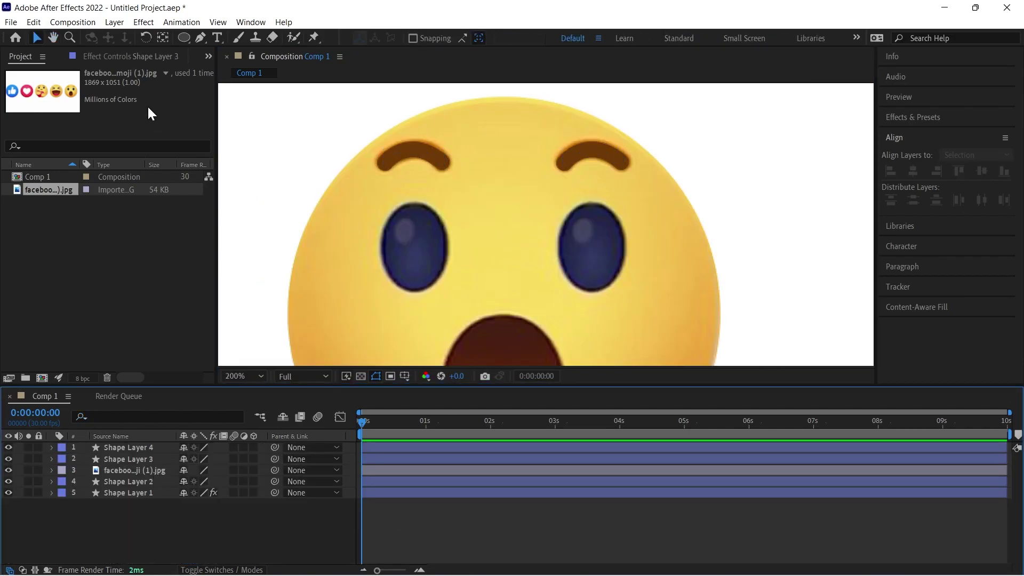
{"action": "scroll", "coordinate": [339, 263], "scroll_direction": "up", "scroll_amount": 2}
{"action": "mouse_move", "coordinate": [451, 166]}
{"action": "left_mouse_down"}
{"action": "mouse_move", "coordinate": [534, 286]}
{"action": "mouse_move", "coordinate": [565, 306]}
{"action": "mouse_move", "coordinate": [563, 283]}
{"action": "mouse_move", "coordinate": [567, 296]}
{"action": "left_mouse_up"}
{"action": "key", "text": "v"}
{"action": "left_click_drag", "start_coordinate": [516, 328], "coordinate": [516, 334]}
Step: Remove the eye ellipse's stroke and fill it with the dark blue sampled from the reference's right eye
{"action": "left_click", "coordinate": [550, 37]}
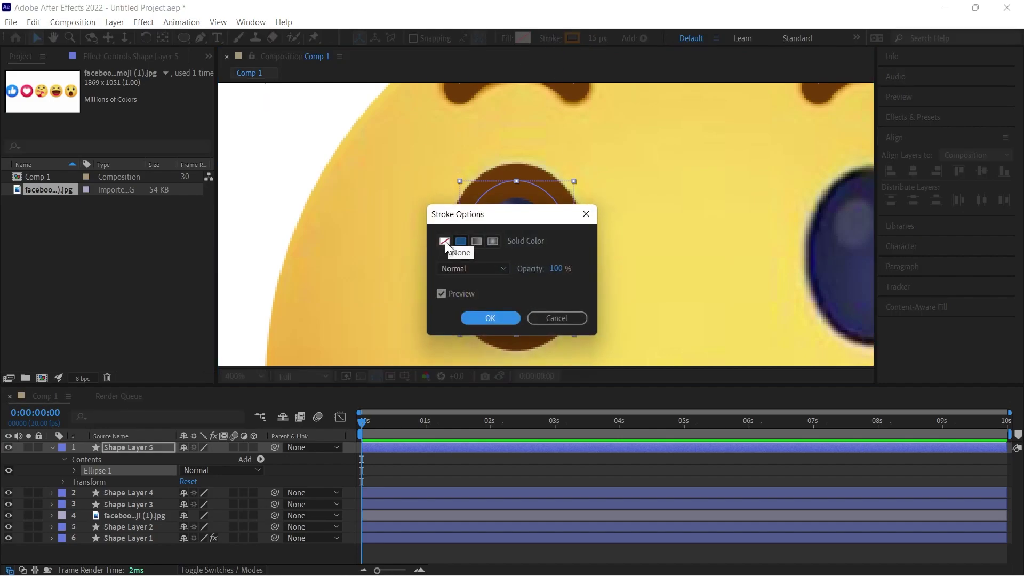
{"action": "left_click", "coordinate": [445, 241]}
{"action": "left_click", "coordinate": [485, 315]}
{"action": "left_click", "coordinate": [523, 38]}
{"action": "left_click", "coordinate": [484, 208]}
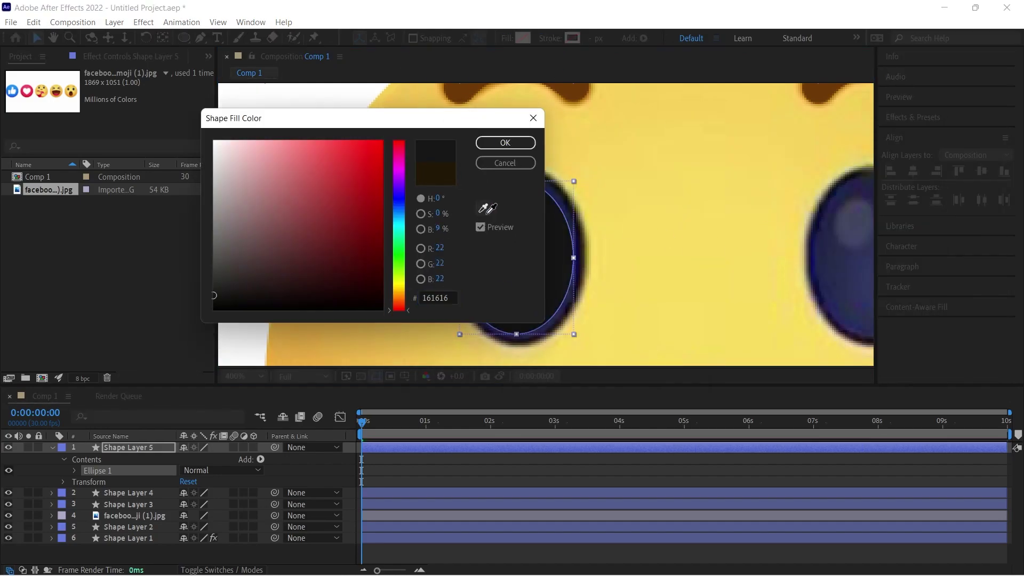
{"action": "left_click", "coordinate": [834, 288]}
{"action": "left_click", "coordinate": [505, 143]}
Step: Move and resize the dark blue ellipse until it covers the reference emoji's left eye
{"action": "left_click_drag", "start_coordinate": [516, 334], "coordinate": [517, 340]}
{"action": "left_click_drag", "start_coordinate": [538, 296], "coordinate": [540, 296]}
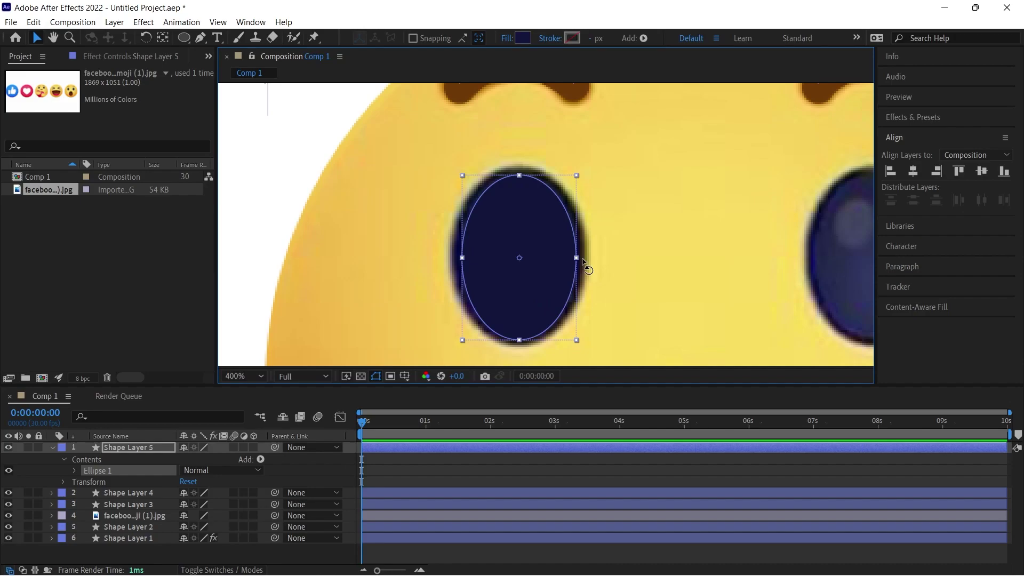
{"action": "left_click_drag", "start_coordinate": [577, 258], "coordinate": [581, 258]}
{"action": "left_click_drag", "start_coordinate": [519, 175], "coordinate": [519, 163]}
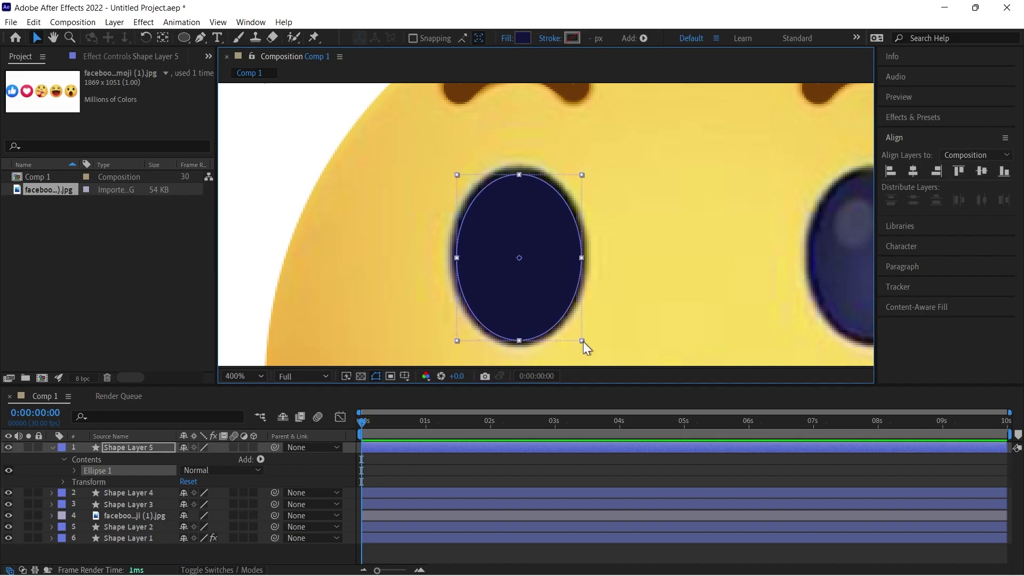
{"action": "left_click_drag", "start_coordinate": [582, 341], "coordinate": [585, 346]}
Step: Duplicate the left eye layer and place the copy over the reference emoji's right eye
{"action": "left_click_drag", "start_coordinate": [543, 258], "coordinate": [387, 233]}
{"action": "left_click", "coordinate": [383, 450]}
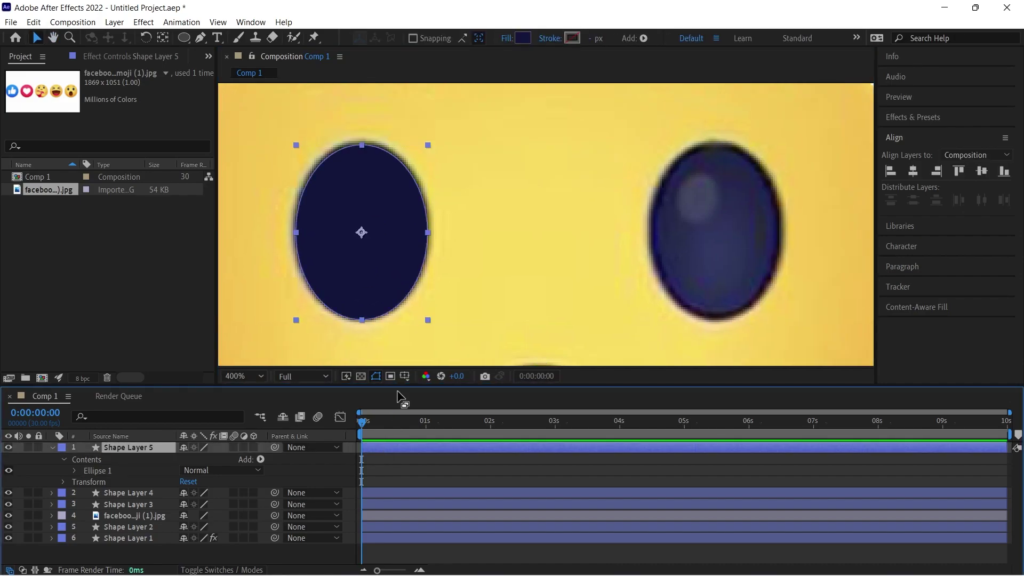
{"action": "key", "text": "ctrl+d"}
{"action": "left_click_drag", "start_coordinate": [384, 274], "coordinate": [735, 283]}
Step: Draw a circle about as wide as the mouth on a new shape layer and centre it over the mouth
{"action": "scroll", "coordinate": [555, 290], "scroll_direction": "down", "scroll_amount": 2}
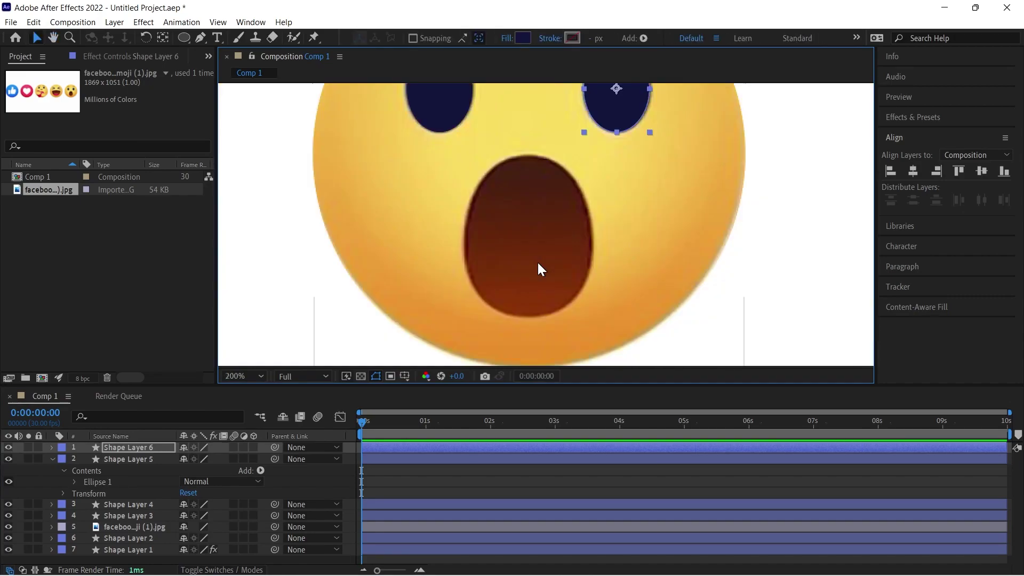
{"action": "left_click", "coordinate": [183, 37]}
{"action": "left_click_drag", "start_coordinate": [532, 241], "coordinate": [598, 309]}
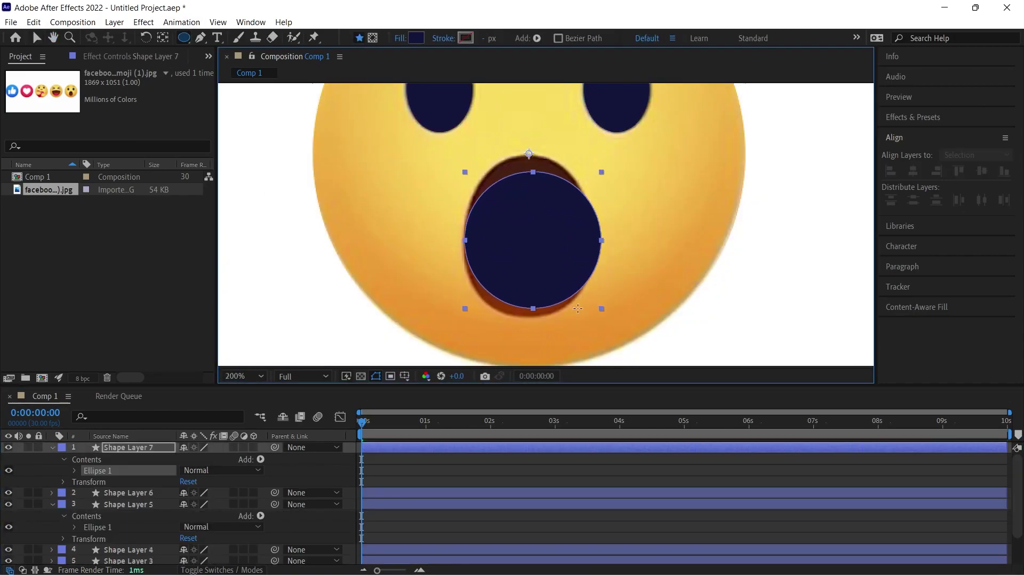
{"action": "key", "text": "g"}
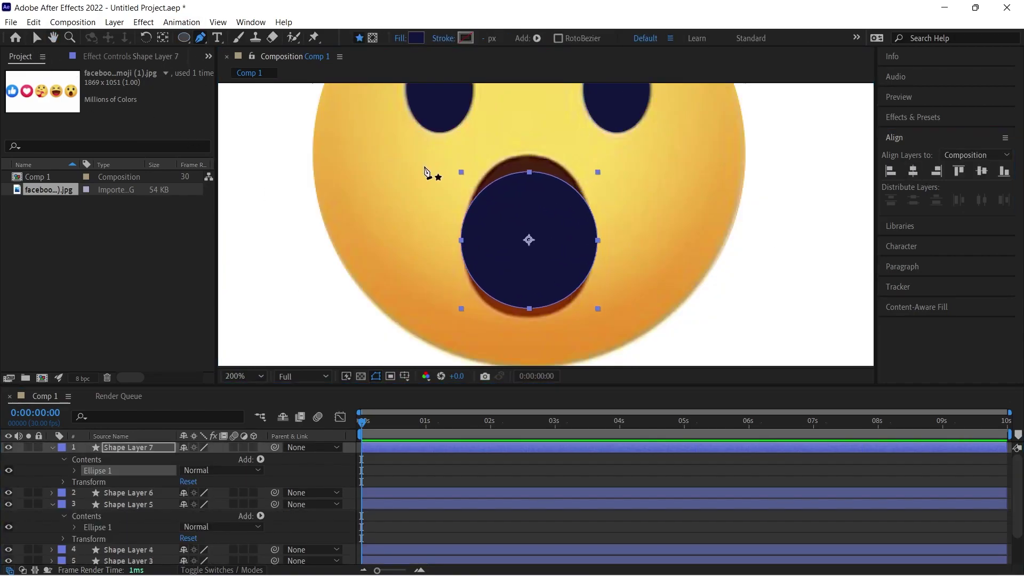
{"action": "left_click", "coordinate": [37, 38]}
{"action": "left_click", "coordinate": [529, 171]}
Step: Convert the mouth shape's ellipse path to a Bezier path
{"action": "right_click", "coordinate": [113, 470]}
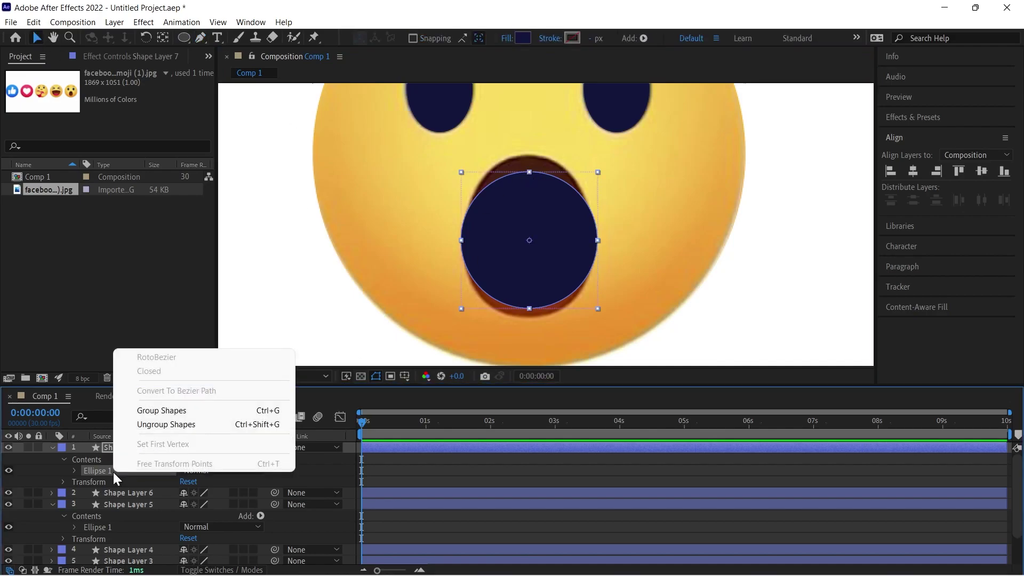
{"action": "left_click", "coordinate": [80, 473]}
{"action": "left_click", "coordinate": [75, 471]}
{"action": "left_click", "coordinate": [87, 491]}
{"action": "left_click", "coordinate": [111, 483]}
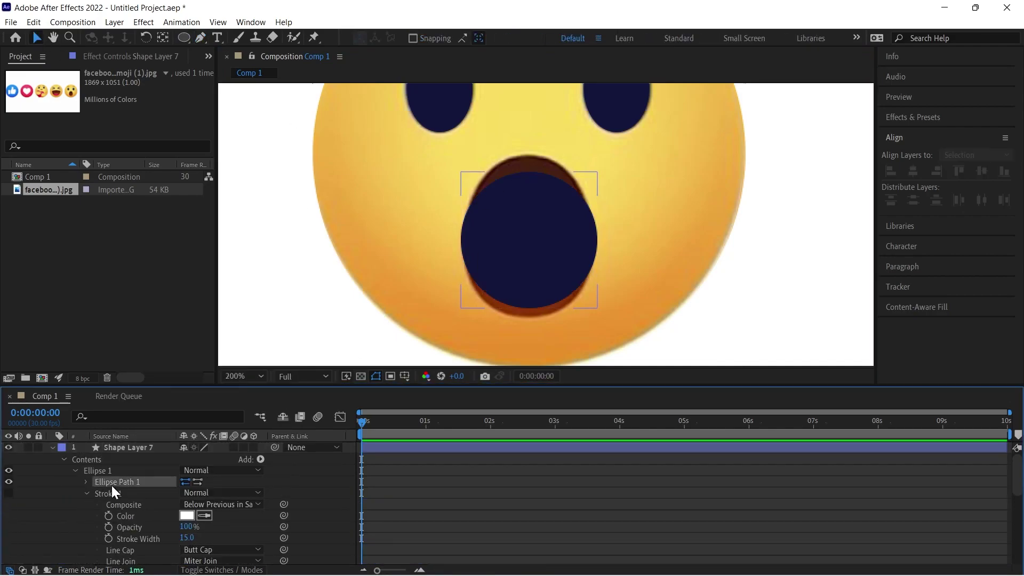
{"action": "right_click", "coordinate": [111, 482]}
{"action": "left_click", "coordinate": [174, 400]}
Step: Raise the mouth path's top point to the upper edge of the reference mouth
{"action": "scroll", "coordinate": [535, 168], "scroll_direction": "up", "scroll_amount": 2}
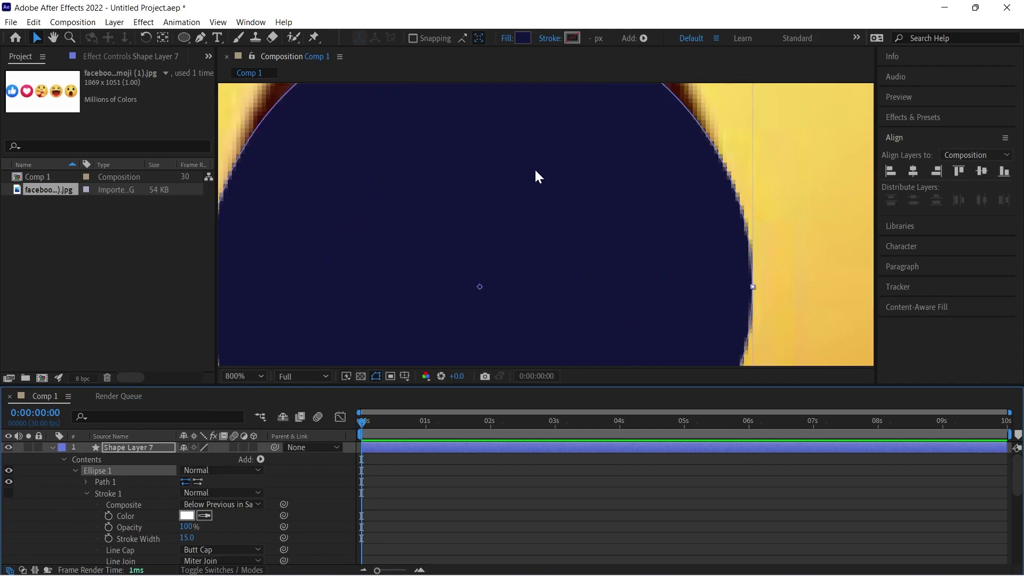
{"action": "left_click_drag", "start_coordinate": [535, 169], "coordinate": [582, 247]}
{"action": "scroll", "coordinate": [582, 247], "scroll_direction": "down", "scroll_amount": 1}
{"action": "left_click", "coordinate": [367, 517]}
{"action": "left_click", "coordinate": [392, 448]}
{"action": "left_click", "coordinate": [535, 159]}
{"action": "left_click", "coordinate": [200, 38]}
{"action": "left_click_drag", "start_coordinate": [536, 158], "coordinate": [536, 124]}
Step: Lower the mouth path's bottom point to the reference mouth's lower edge and lengthen its handles to widen the curve
{"action": "left_click_drag", "start_coordinate": [540, 248], "coordinate": [524, 107]}
{"action": "left_click_drag", "start_coordinate": [522, 289], "coordinate": [522, 305]}
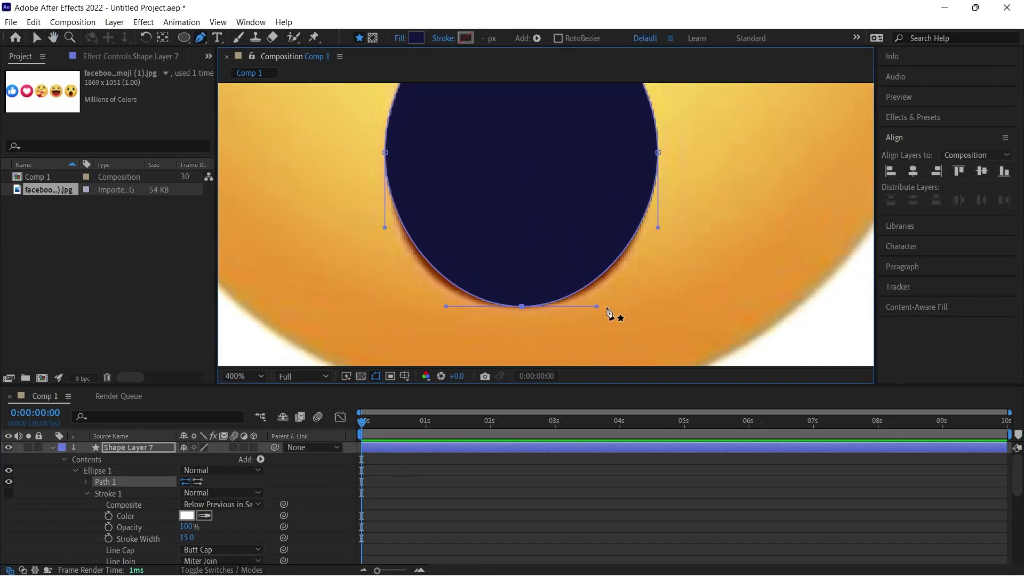
{"action": "left_click_drag", "start_coordinate": [597, 306], "coordinate": [610, 307]}
{"action": "left_click_drag", "start_coordinate": [446, 306], "coordinate": [418, 308]}
{"action": "left_click_drag", "start_coordinate": [610, 306], "coordinate": [621, 307]}
{"action": "scroll", "coordinate": [621, 307], "scroll_direction": "down", "scroll_amount": 1}
{"action": "left_click", "coordinate": [515, 475]}
{"action": "scroll", "coordinate": [342, 320], "scroll_direction": "down", "scroll_amount": 1}
Step: Rename the mouth layer to mouth, the two eye layers to eye, and the two eyebrow layers to bros
{"action": "left_click", "coordinate": [37, 38]}
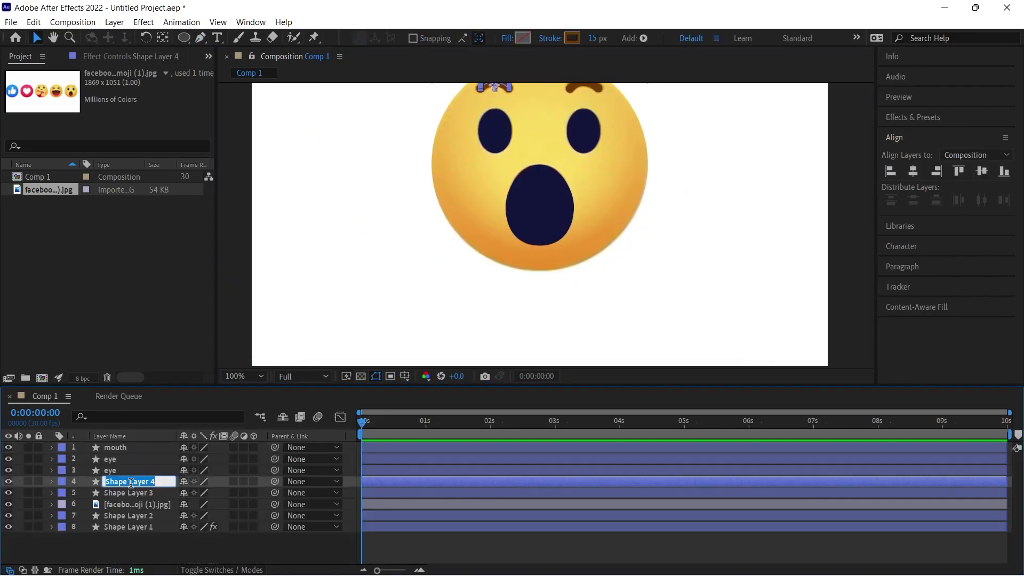
{"action": "type", "text": "bros"}
{"action": "left_click", "coordinate": [128, 515]}
{"action": "left_click", "coordinate": [128, 493]}
{"action": "key", "text": "Return"}
{"action": "type", "text": "bros"}
{"action": "key", "text": "Return"}
Step: Delete the masked emoji reference image layer from the composition
{"action": "left_click", "coordinate": [127, 515]}
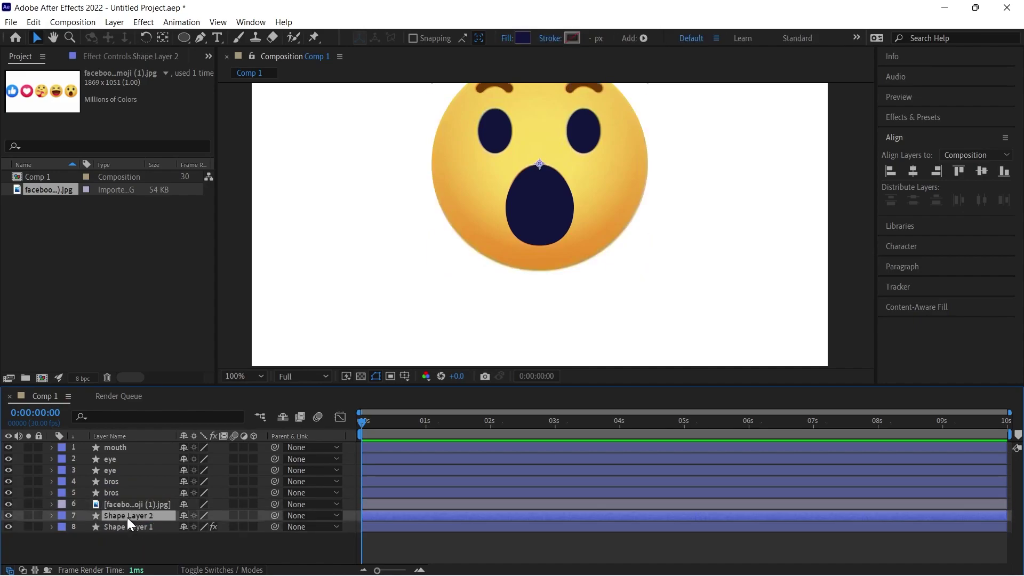
{"action": "key", "text": "comma"}
{"action": "left_click", "coordinate": [128, 504]}
{"action": "key", "text": "Delete"}
Step: Delete the unused Shape Layer 2 and rename the face circle layer to circule
{"action": "left_click", "coordinate": [155, 515]}
{"action": "key", "text": "Return"}
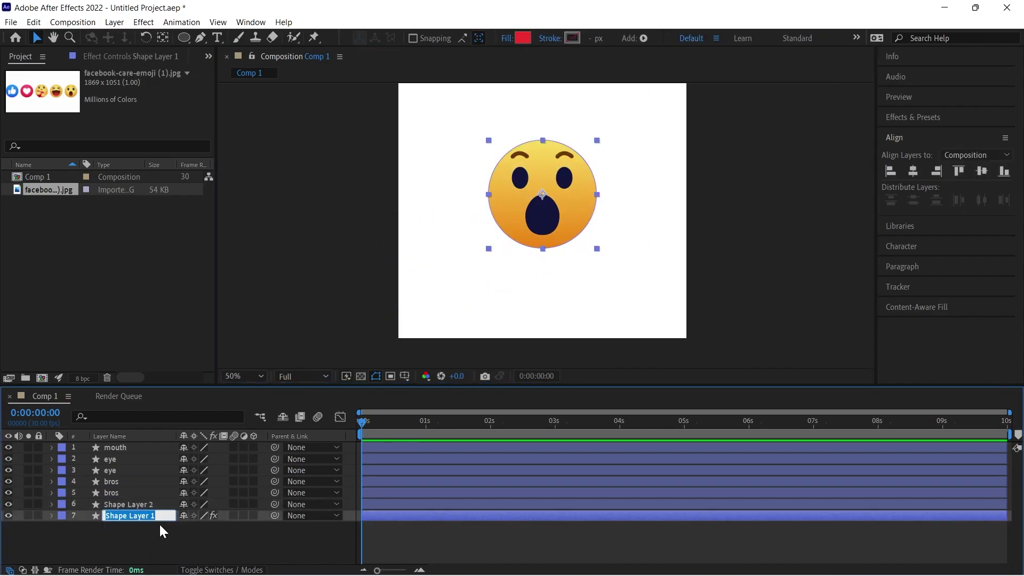
{"action": "key", "text": "Return"}
{"action": "left_click", "coordinate": [128, 504]}
{"action": "key", "text": "Delete"}
Step: Lock the circule layer and nudge both eyebrows slightly down on the face
{"action": "left_click", "coordinate": [128, 504]}
{"action": "scroll", "coordinate": [565, 174], "scroll_direction": "up", "scroll_amount": 2}
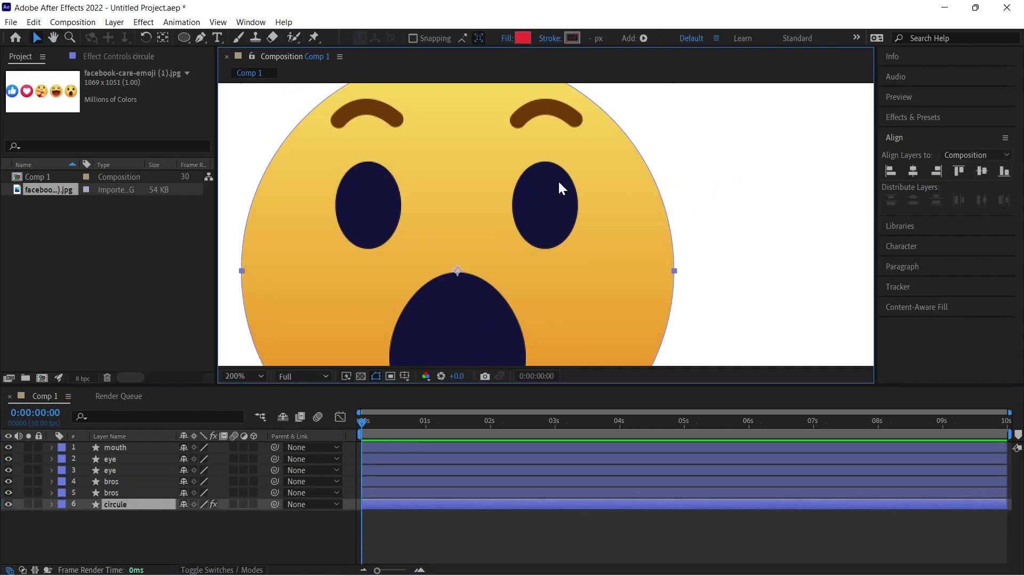
{"action": "scroll", "coordinate": [549, 214], "scroll_direction": "down", "scroll_amount": 1}
{"action": "left_click", "coordinate": [38, 504]}
{"action": "left_click", "coordinate": [458, 167]}
{"action": "left_click", "coordinate": [552, 169], "text": "shift"}
{"action": "key", "text": "shift+Down"}
Step: Change the fill of the mouth and both eyes to a dark brown
{"action": "key", "text": "comma"}
{"action": "left_click_drag", "start_coordinate": [457, 173], "coordinate": [584, 307]}
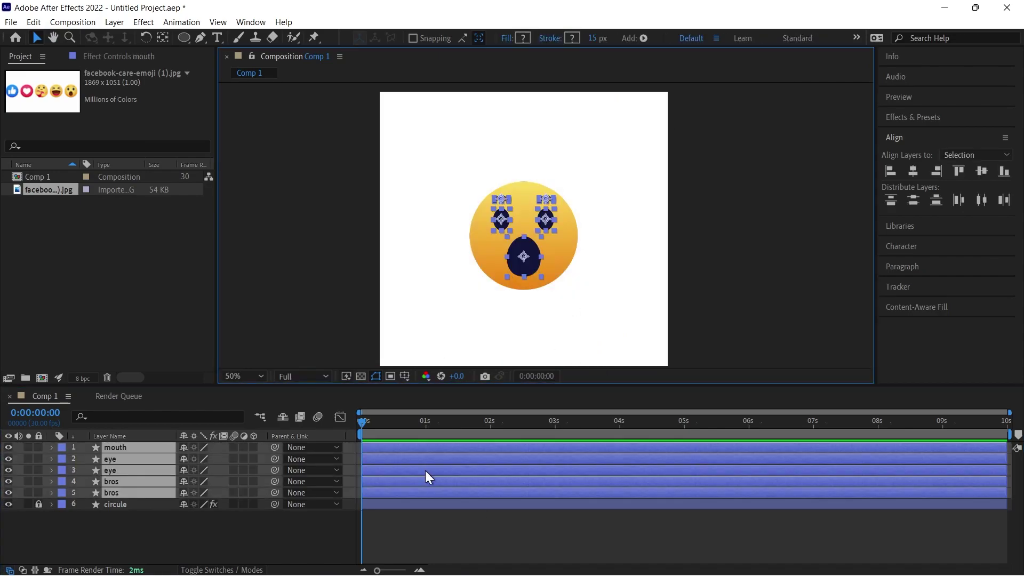
{"action": "key", "text": "period"}
{"action": "left_click", "coordinate": [504, 283]}
{"action": "left_click", "coordinate": [558, 215], "text": "shift"}
{"action": "left_click", "coordinate": [457, 215], "text": "shift"}
{"action": "left_click", "coordinate": [523, 38]}
{"action": "left_click_drag", "start_coordinate": [729, 286], "coordinate": [735, 299]}
{"action": "left_click", "coordinate": [833, 146]}
{"action": "left_click", "coordinate": [667, 229]}
{"action": "scroll", "coordinate": [533, 245], "scroll_direction": "down", "scroll_amount": 1}
{"action": "key", "text": "space"}
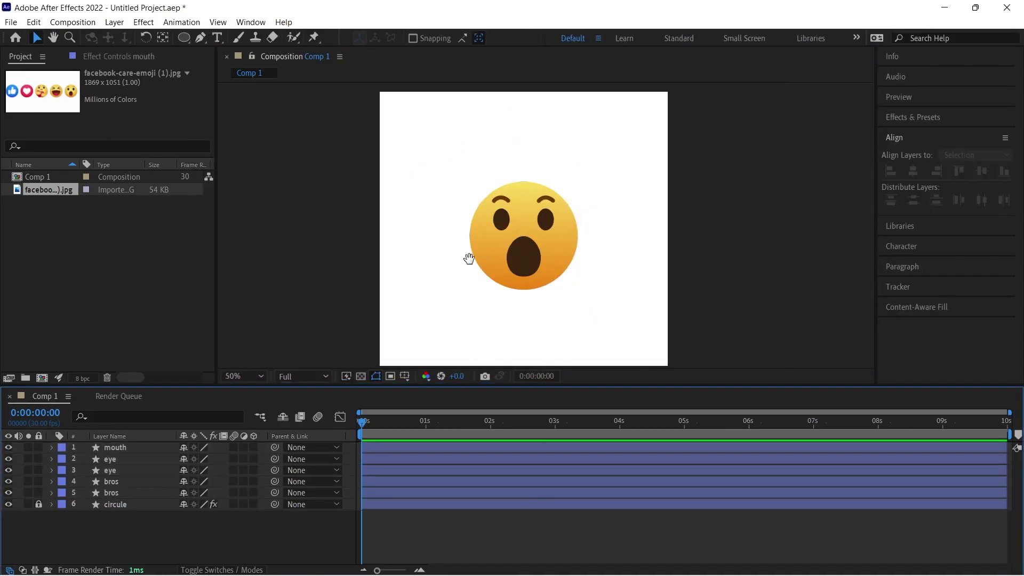
{"action": "left_click_drag", "start_coordinate": [527, 258], "coordinate": [465, 244]}
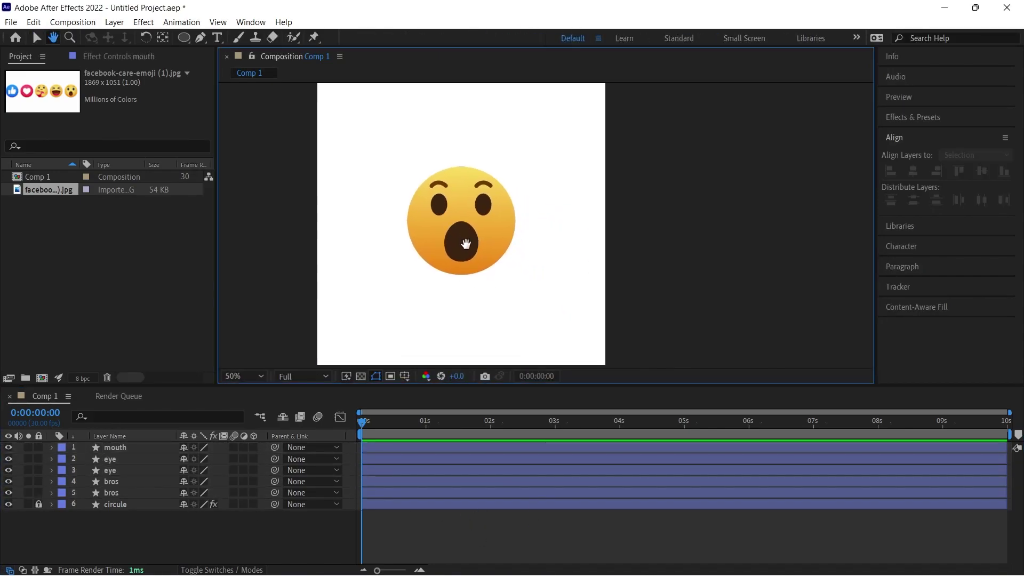
Step: Add a null object to the composition
{"action": "left_click", "coordinate": [129, 531]}
{"action": "right_click", "coordinate": [126, 523]}
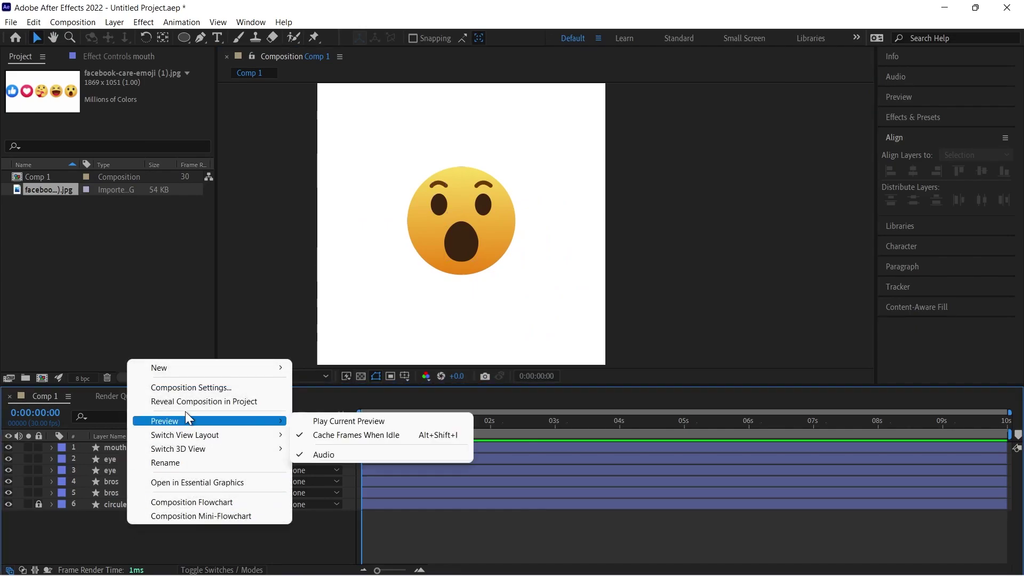
{"action": "mouse_move", "coordinate": [187, 369]}
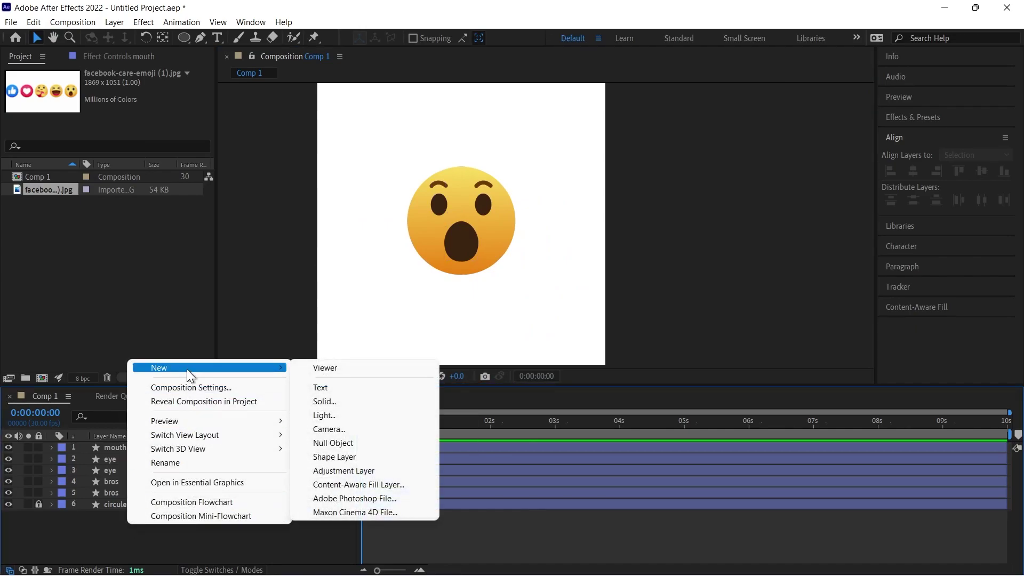
{"action": "left_click", "coordinate": [349, 442]}
{"action": "scroll", "coordinate": [447, 248], "scroll_direction": "up", "scroll_amount": 1}
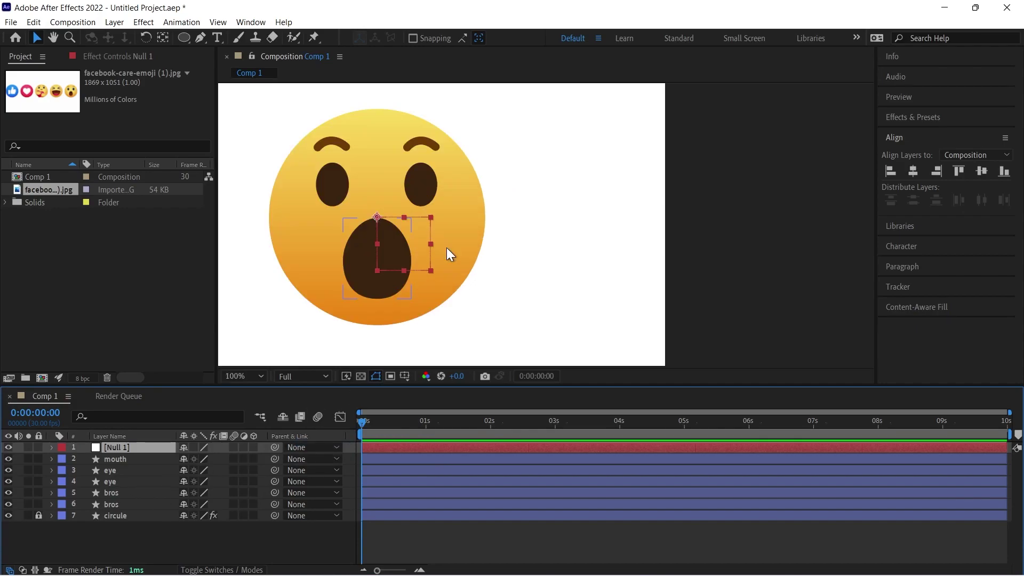
{"action": "key", "text": "h"}
{"action": "left_click_drag", "start_coordinate": [328, 255], "coordinate": [503, 265]}
{"action": "key", "text": "v"}
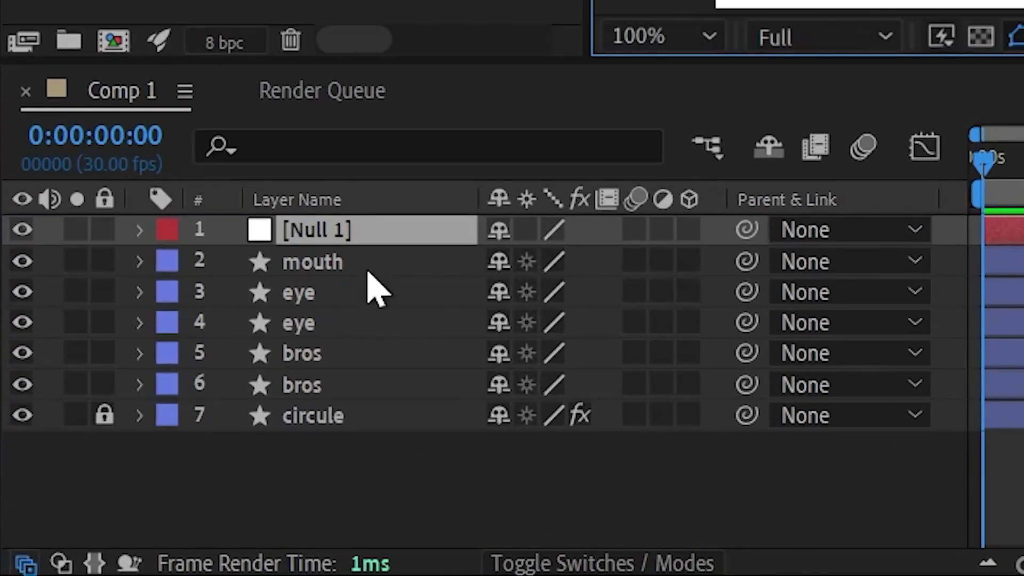
Step: Parent the mouth, both eye and both bros layers to the null
{"action": "left_click", "coordinate": [367, 272]}
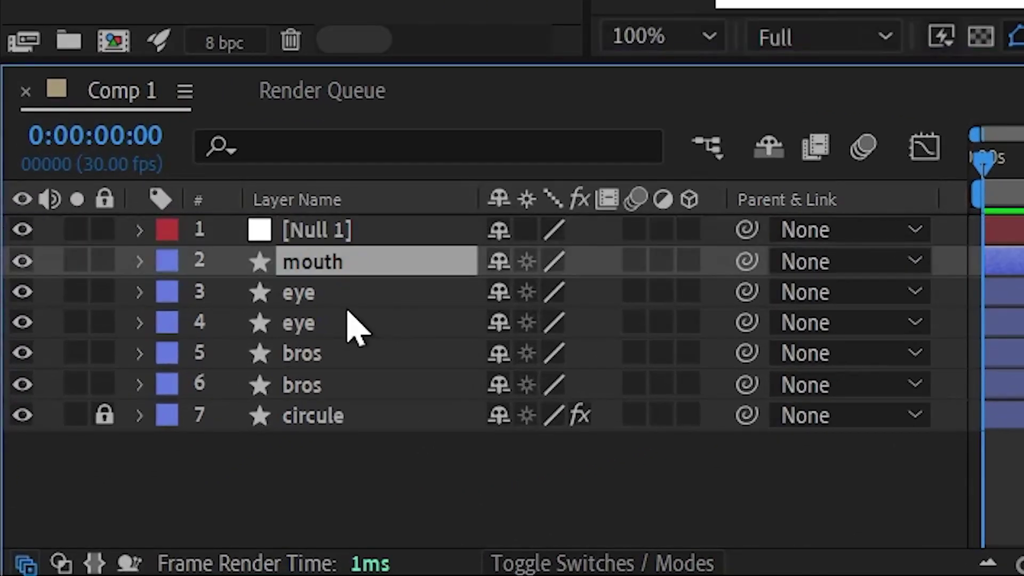
{"action": "left_click", "coordinate": [311, 398], "text": "shift"}
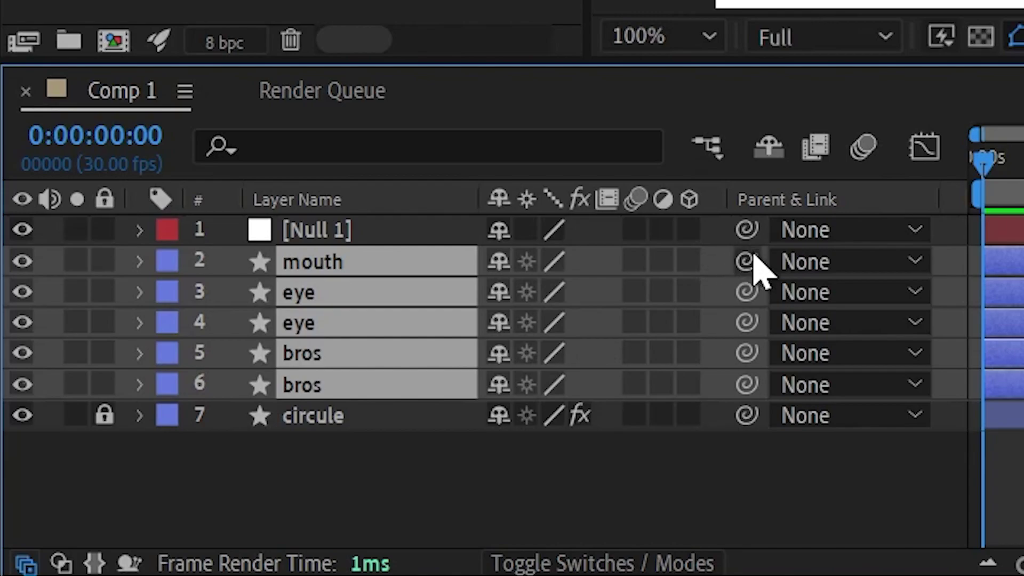
{"action": "left_click_drag", "start_coordinate": [754, 257], "coordinate": [324, 228]}
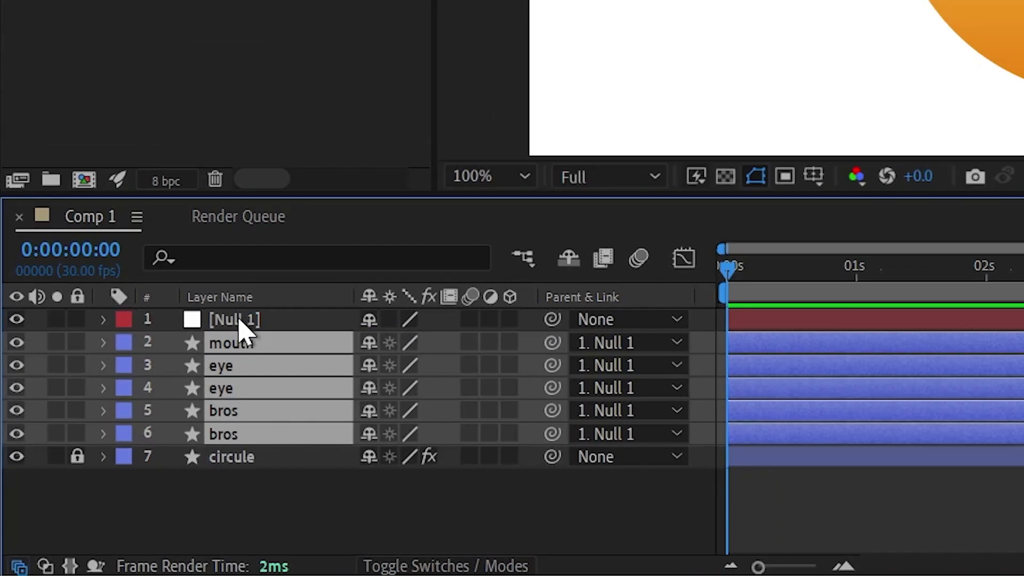
Step: Keyframe the null's Position at the first frame and set it to 540, 488 at 0:00:00:10
{"action": "left_click", "coordinate": [238, 322]}
{"action": "key", "text": "p"}
{"action": "left_click", "coordinate": [85, 459]}
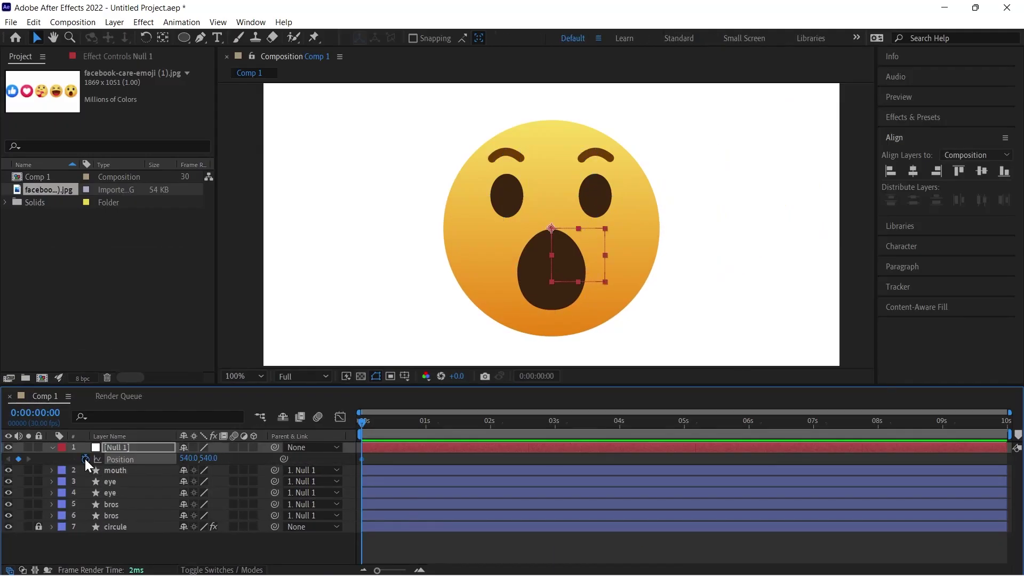
{"action": "key", "text": "equal"}
{"action": "key", "text": "equal"}
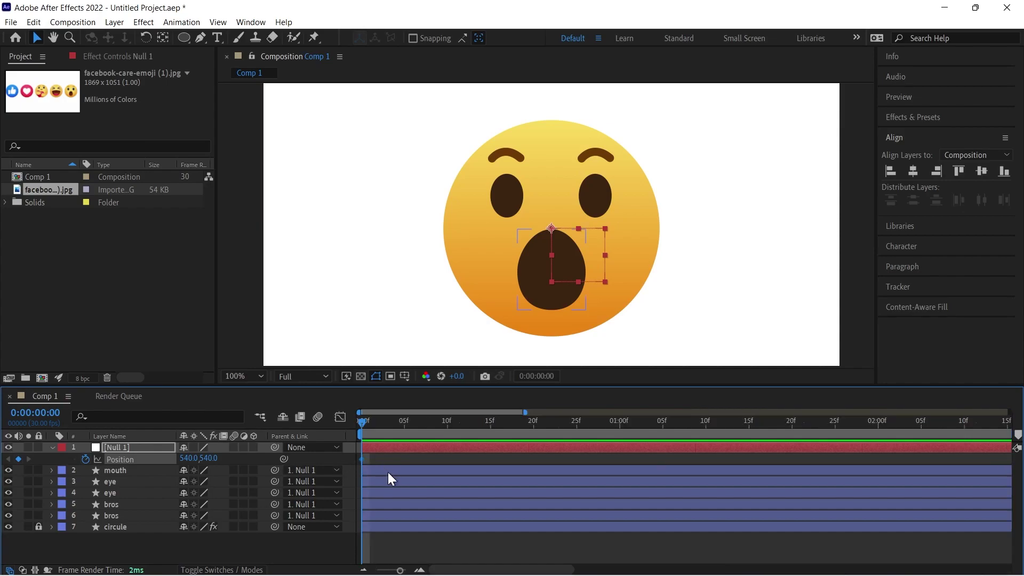
{"action": "key", "text": "minus"}
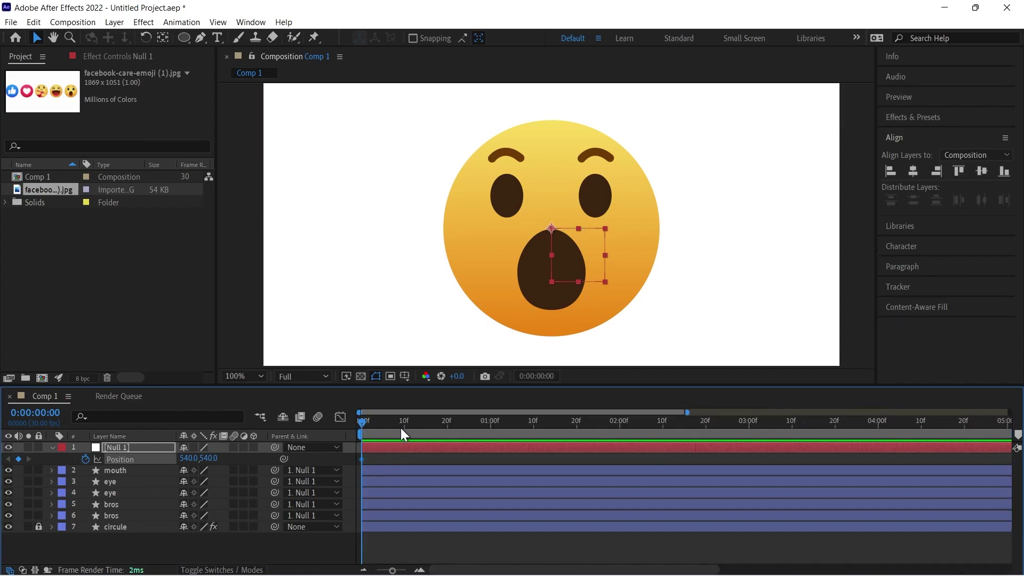
{"action": "left_click_drag", "start_coordinate": [401, 428], "coordinate": [405, 430]}
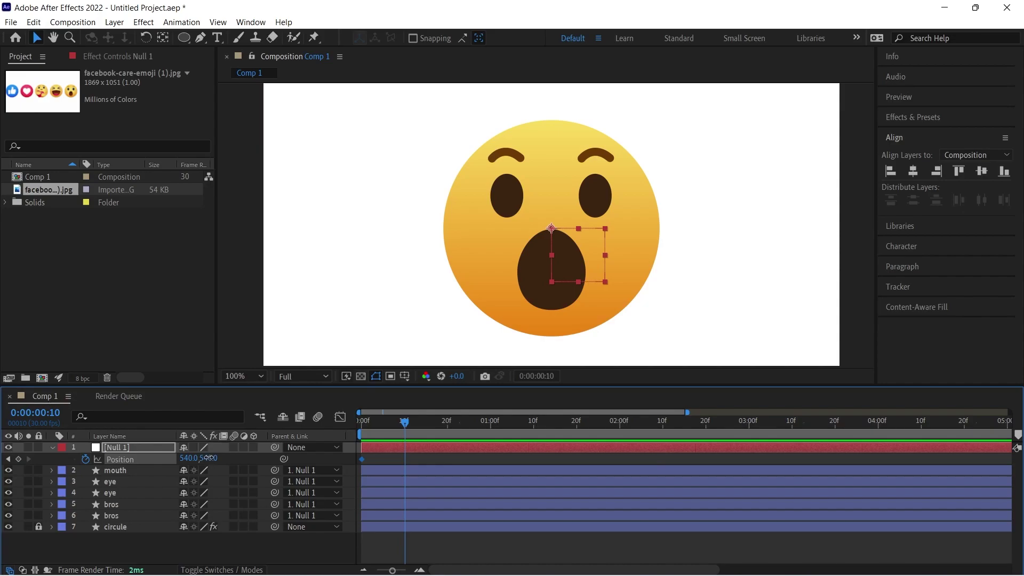
{"action": "left_click_drag", "start_coordinate": [209, 457], "coordinate": [183, 448]}
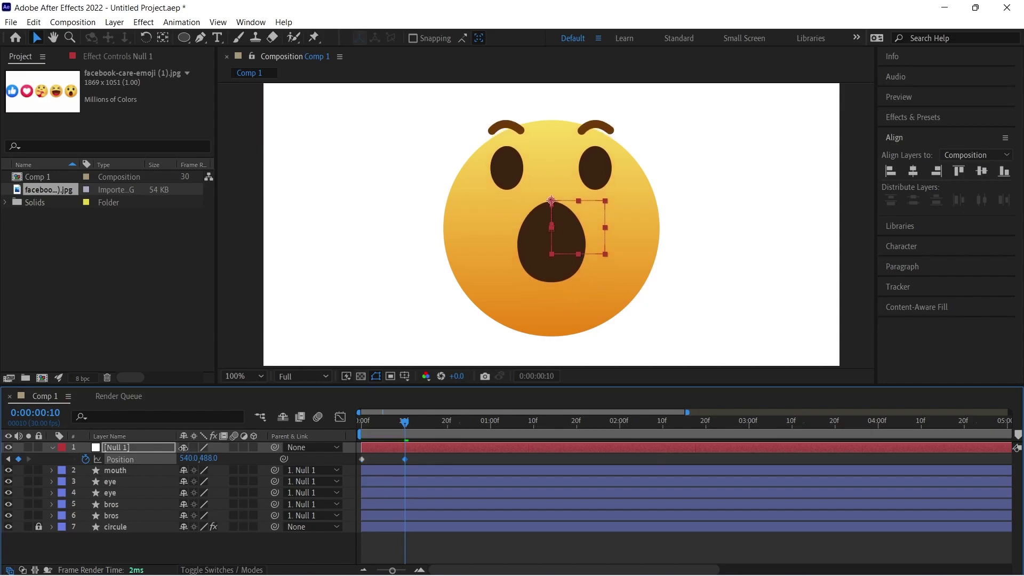
Step: Hold the null's raised Position with a matching keyframe at 0:00:01:00
{"action": "left_click", "coordinate": [434, 534]}
{"action": "left_click_drag", "start_coordinate": [405, 425], "coordinate": [508, 431]}
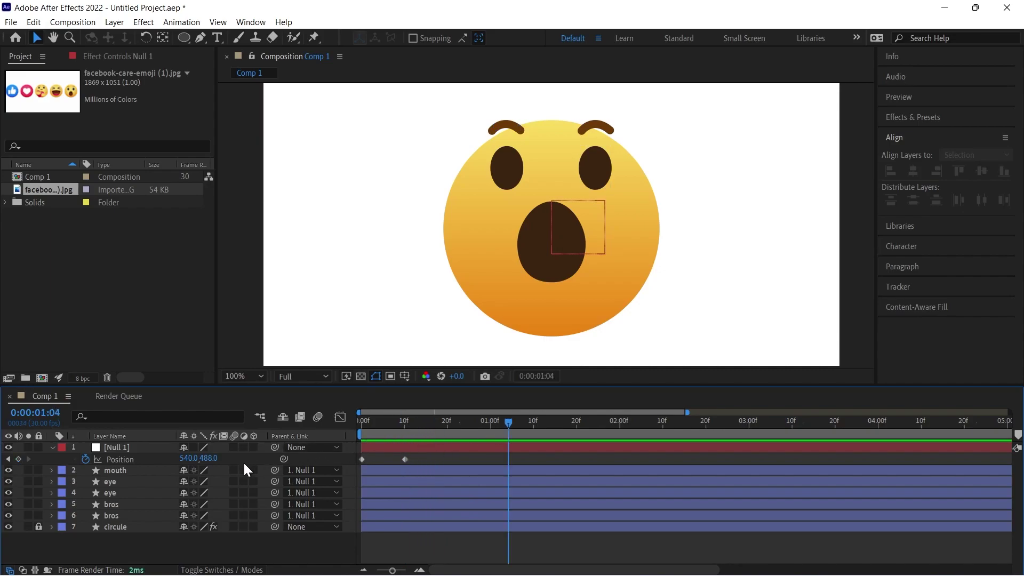
{"action": "left_click_drag", "start_coordinate": [434, 455], "coordinate": [400, 462]}
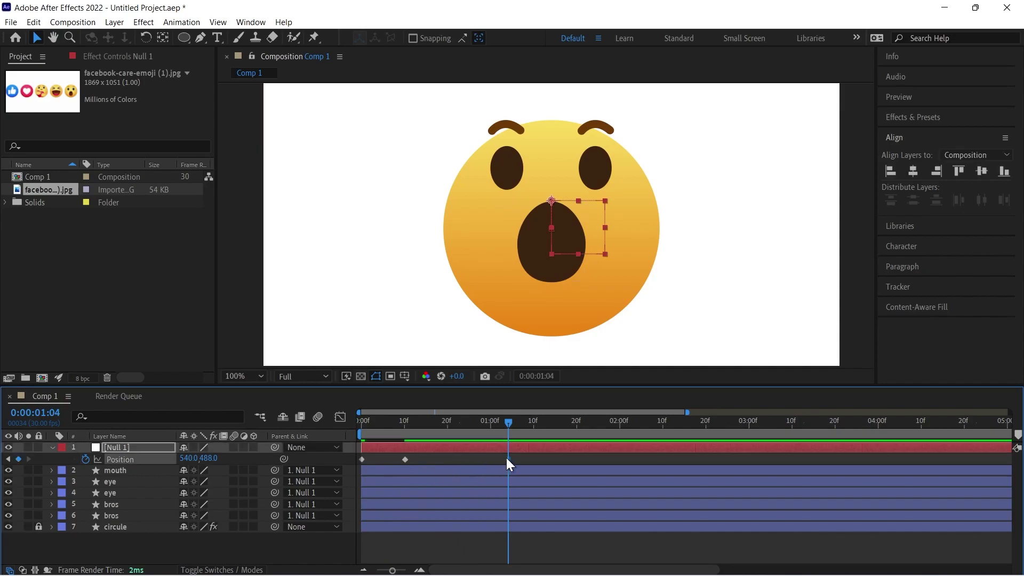
{"action": "left_click_drag", "start_coordinate": [507, 457], "coordinate": [492, 460]}
Step: Set the null's Position to 602, 546 at 0:00:01:11, hold it briefly, and set it to 472, 546 at 0:00:02:02
{"action": "left_click_drag", "start_coordinate": [532, 428], "coordinate": [538, 427]}
{"action": "left_click_drag", "start_coordinate": [190, 459], "coordinate": [167, 460]}
{"action": "left_click_drag", "start_coordinate": [532, 421], "coordinate": [628, 431]}
{"action": "left_click_drag", "start_coordinate": [189, 460], "coordinate": [168, 459]}
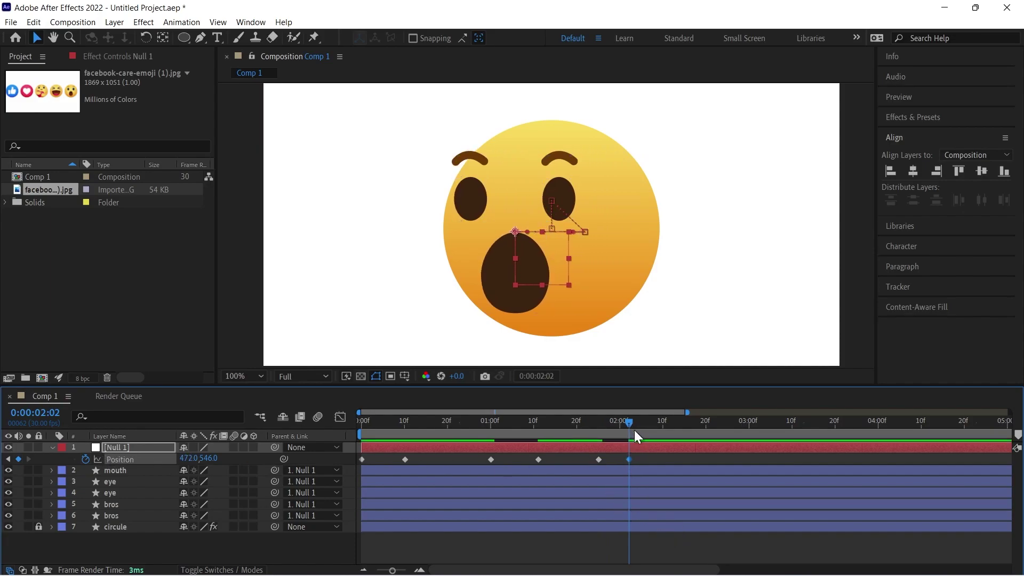
Step: Hold the null's sideways Position with a repeated keyframe and copy the first keyframe to 0:00:02:17 to return the face to centre
{"action": "left_click_drag", "start_coordinate": [634, 430], "coordinate": [692, 430]}
{"action": "key", "text": "ctrl+v"}
{"action": "left_click", "coordinate": [362, 459]}
{"action": "key", "text": "ctrl+c"}
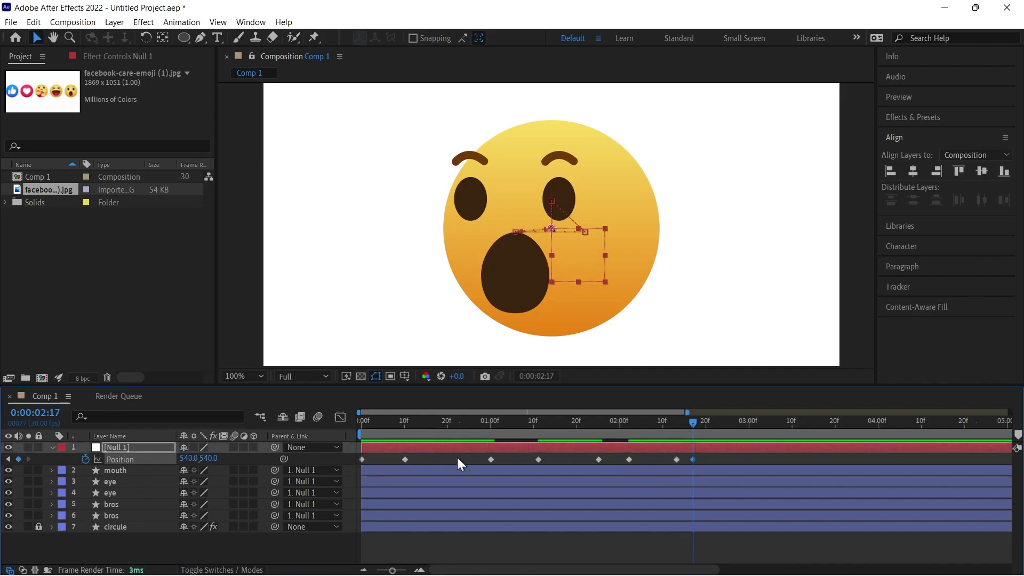
{"action": "key", "text": "ctrl+v"}
Step: Preview the motion and delay the last four Position keyframes, placing the first at about 0:00:02:01 and the next at about 0:00:02:18
{"action": "left_click_drag", "start_coordinate": [550, 433], "coordinate": [354, 441]}
{"action": "key", "text": "space"}
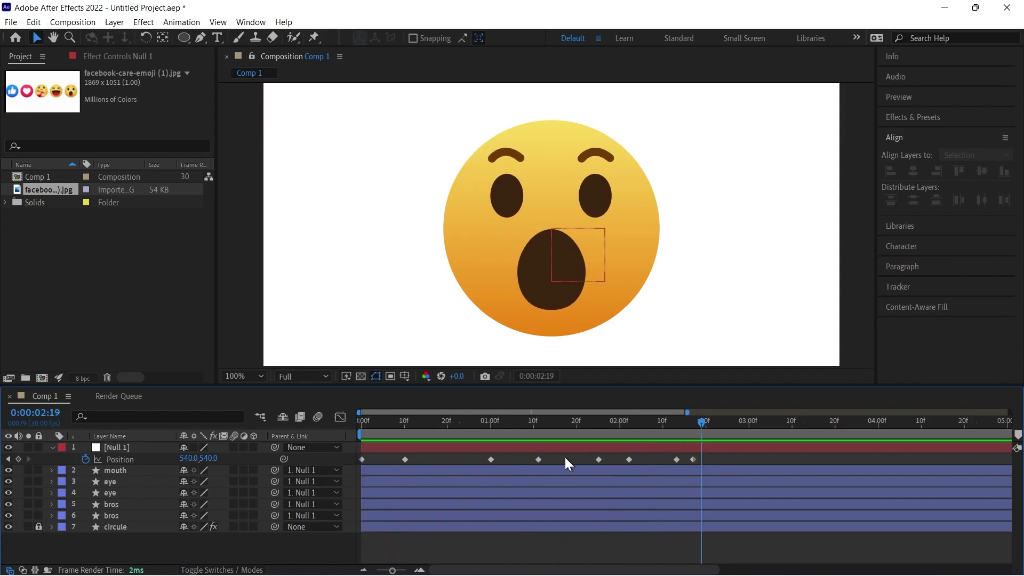
{"action": "left_click", "coordinate": [542, 431]}
{"action": "key", "text": "space"}
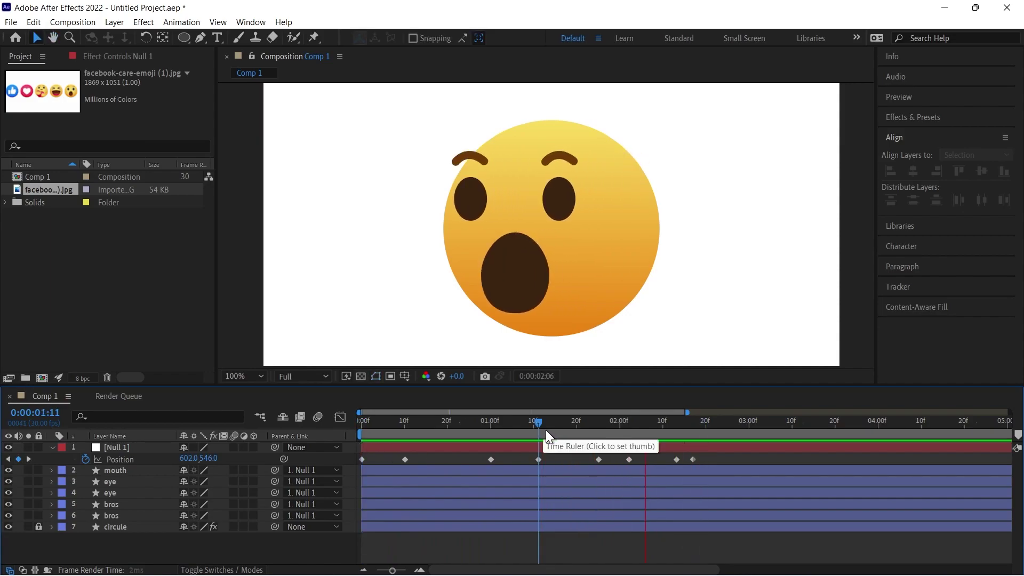
{"action": "key", "text": "space"}
{"action": "left_click", "coordinate": [598, 426]}
{"action": "left_click_drag", "start_coordinate": [739, 455], "coordinate": [697, 459]}
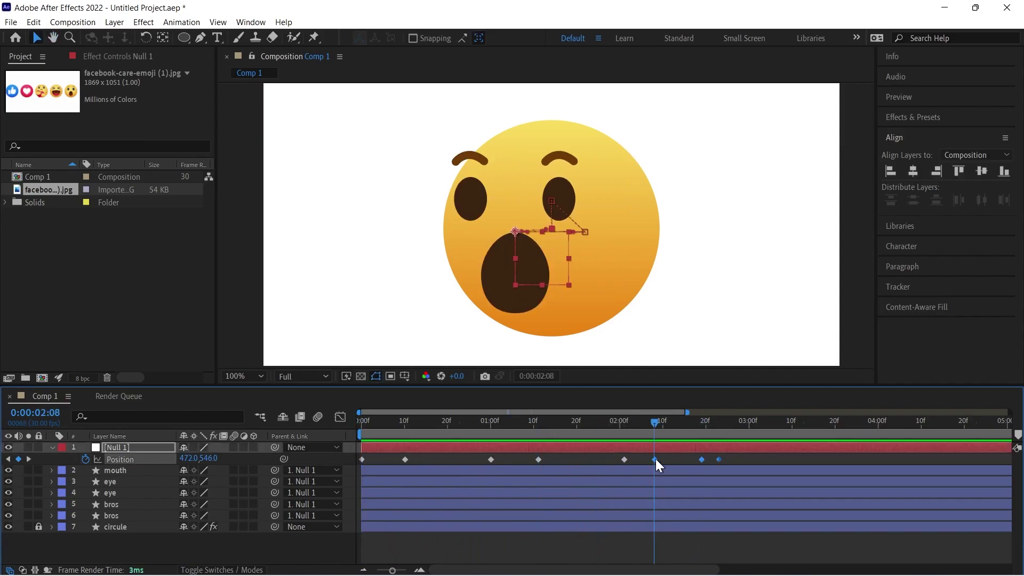
Step: Delay the null's last two Position keyframes to about 0:00:03:11 and 0:00:03:20 to lengthen the final hold
{"action": "left_click_drag", "start_coordinate": [638, 430], "coordinate": [612, 433]}
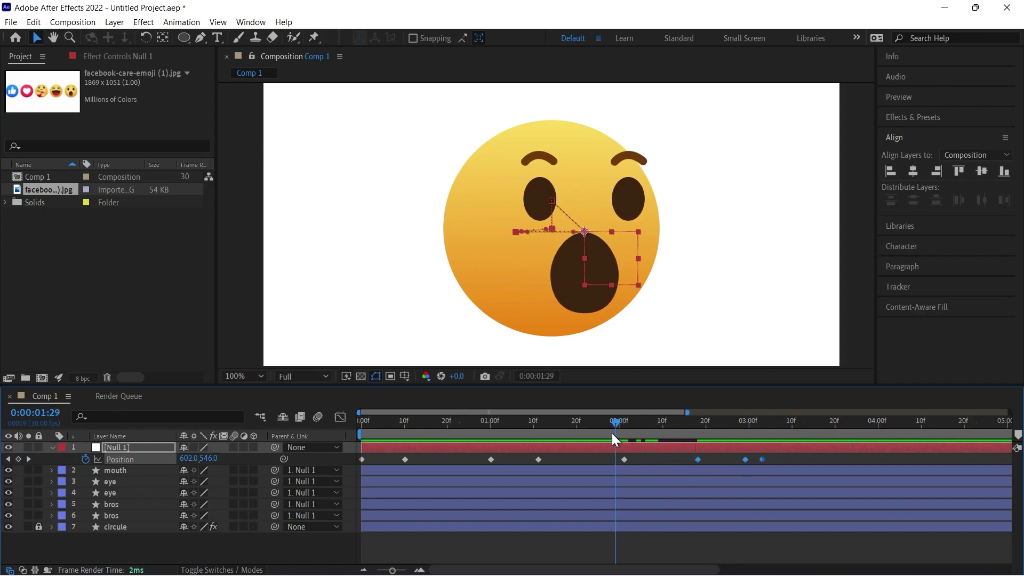
{"action": "key", "text": "space"}
{"action": "key", "text": "space"}
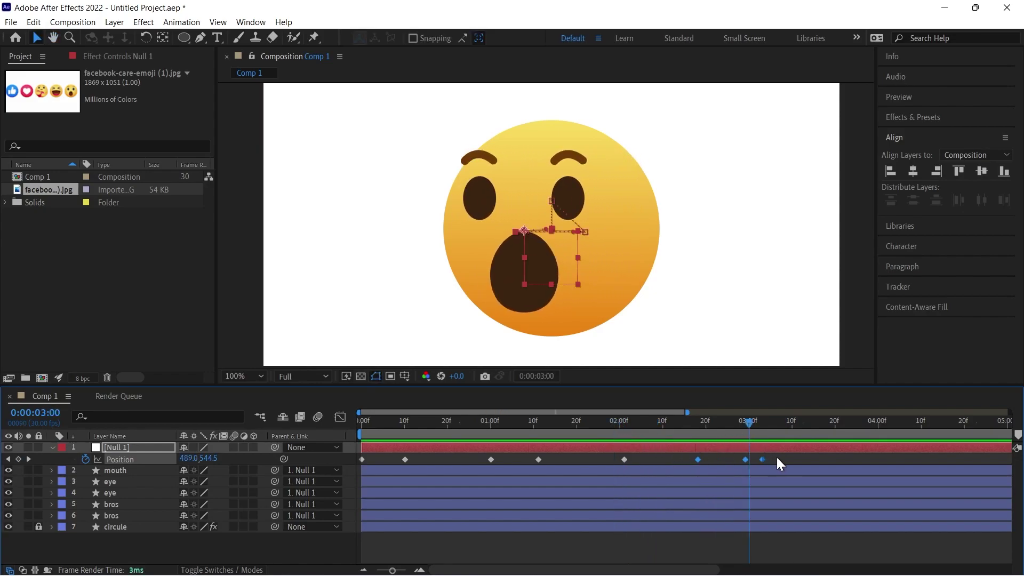
{"action": "left_click", "coordinate": [776, 459]}
{"action": "left_click_drag", "start_coordinate": [765, 459], "coordinate": [676, 428]}
{"action": "key", "text": "space"}
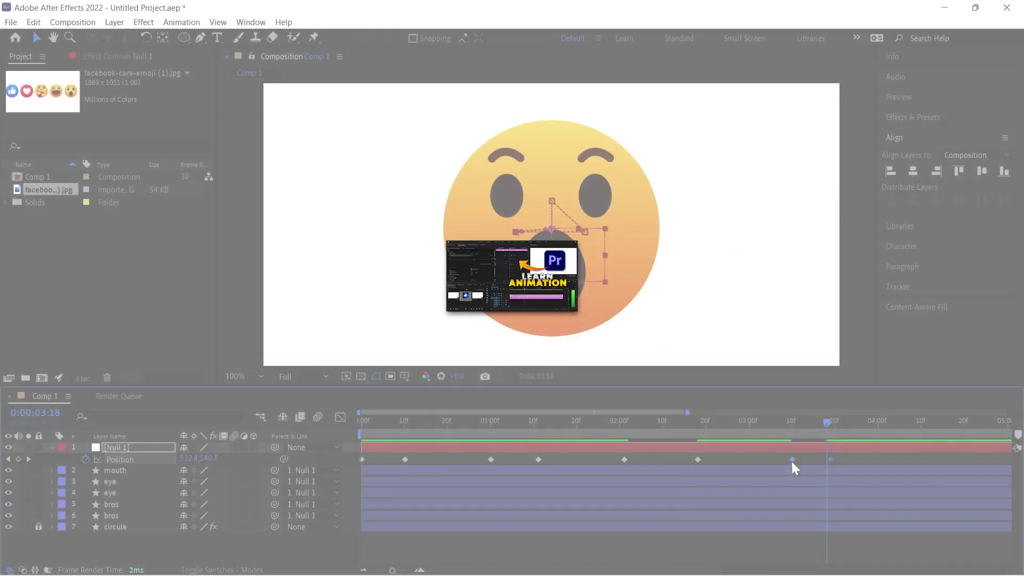
{"action": "left_click_drag", "start_coordinate": [791, 460], "coordinate": [798, 460]}
Step: Preview the animation and stretch all the null's Position keyframes proportionally so the last one falls at 0:00:05:00
{"action": "left_click_drag", "start_coordinate": [534, 430], "coordinate": [362, 435]}
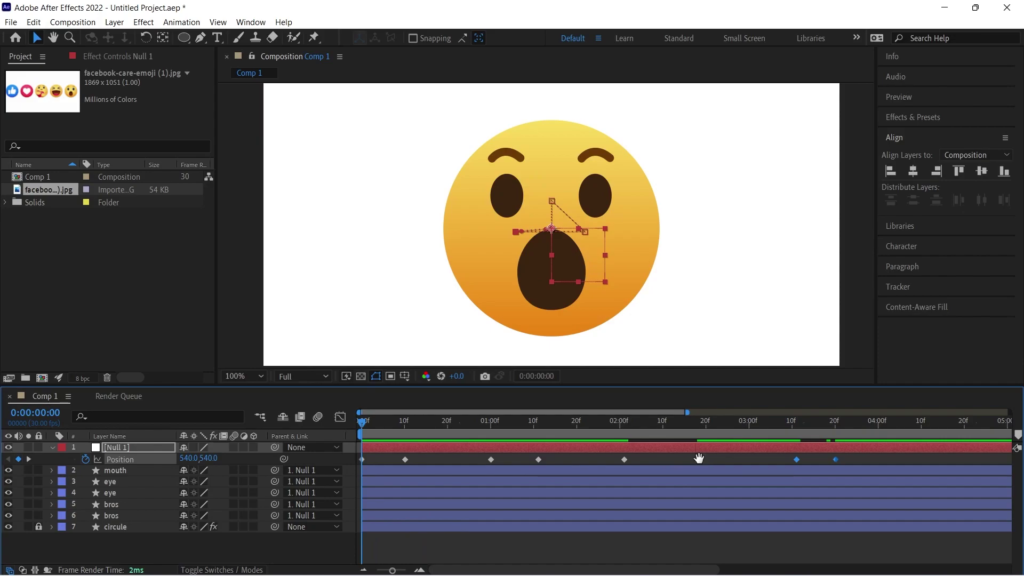
{"action": "key", "text": "space"}
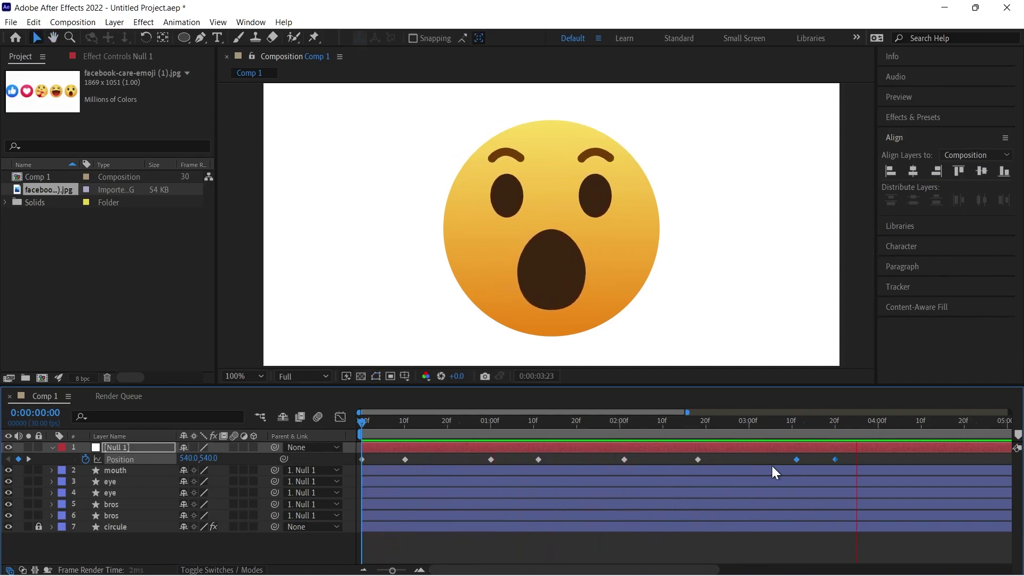
{"action": "key", "text": "space"}
{"action": "left_click", "coordinate": [838, 430]}
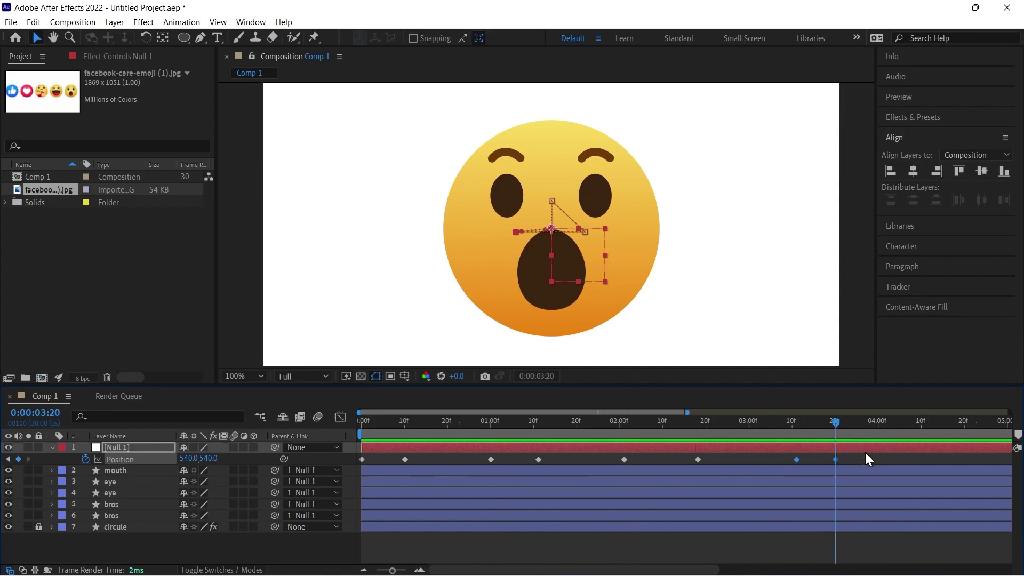
{"action": "left_click_drag", "start_coordinate": [864, 451], "coordinate": [379, 474]}
{"action": "left_click_drag", "start_coordinate": [853, 458], "coordinate": [331, 464]}
{"action": "scroll", "coordinate": [857, 469], "scroll_direction": "down", "scroll_amount": 2}
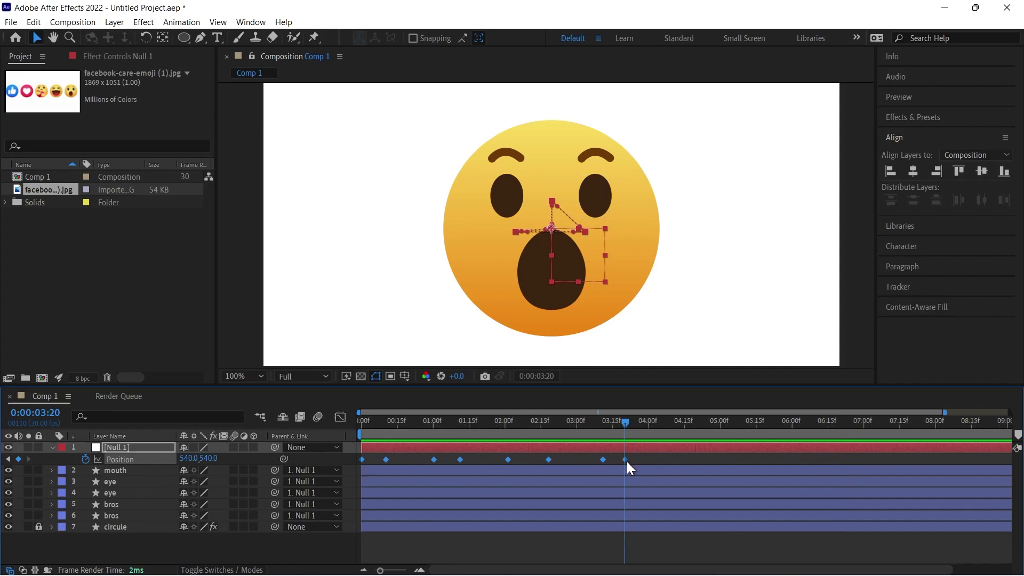
{"action": "left_click_drag", "start_coordinate": [625, 459], "coordinate": [719, 431]}
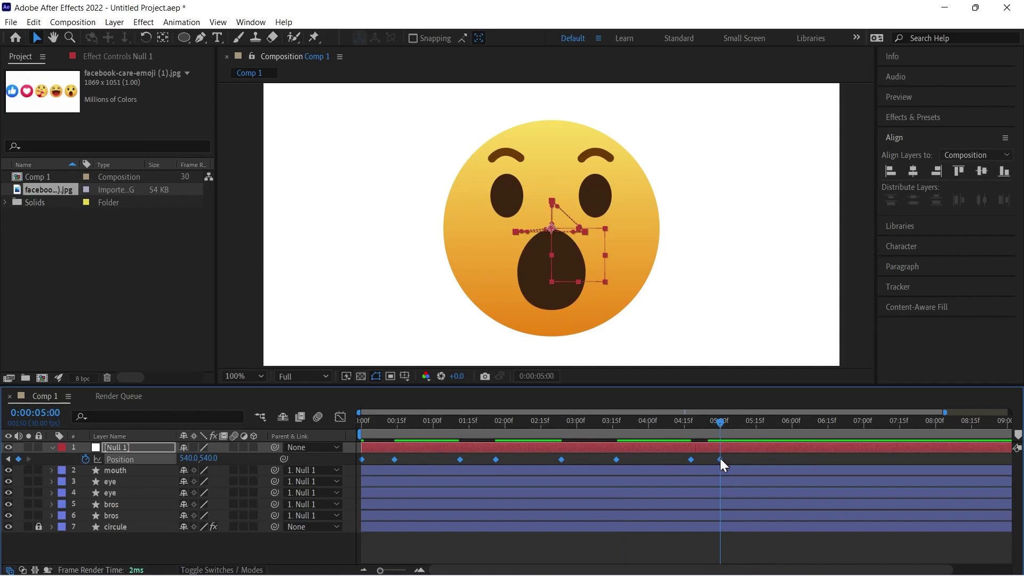
Step: End the work area at 0:00:05:00, trim the composition to it, and preview from the first frame
{"action": "key", "text": "n"}
{"action": "key", "text": "ctrl+shift+x"}
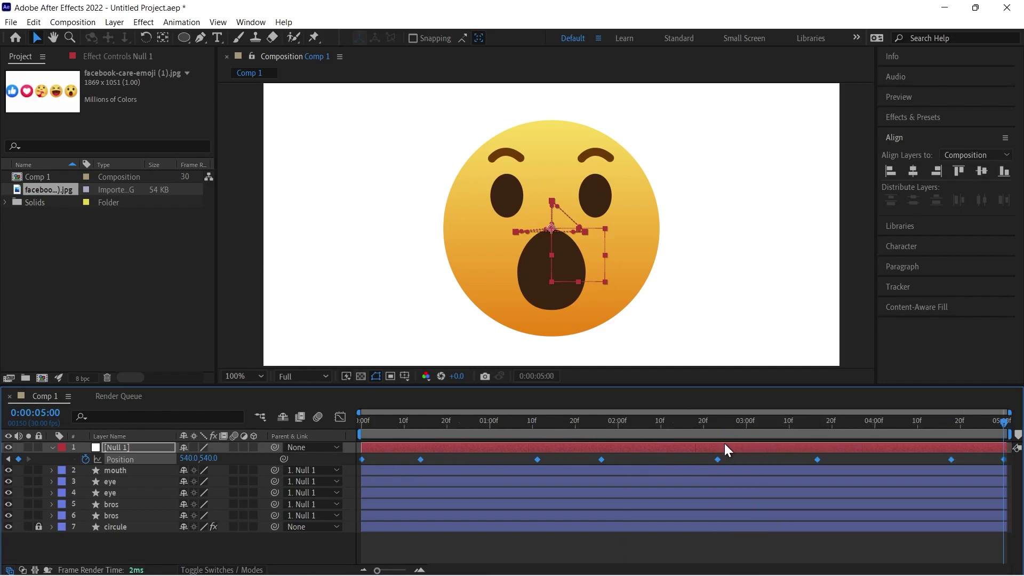
{"action": "key", "text": "Home"}
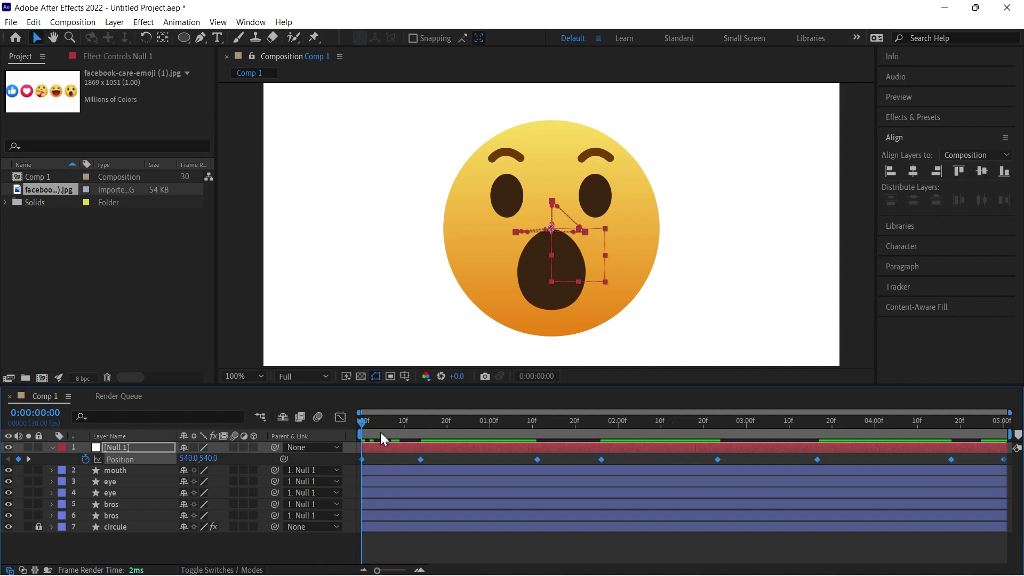
{"action": "key", "text": "space"}
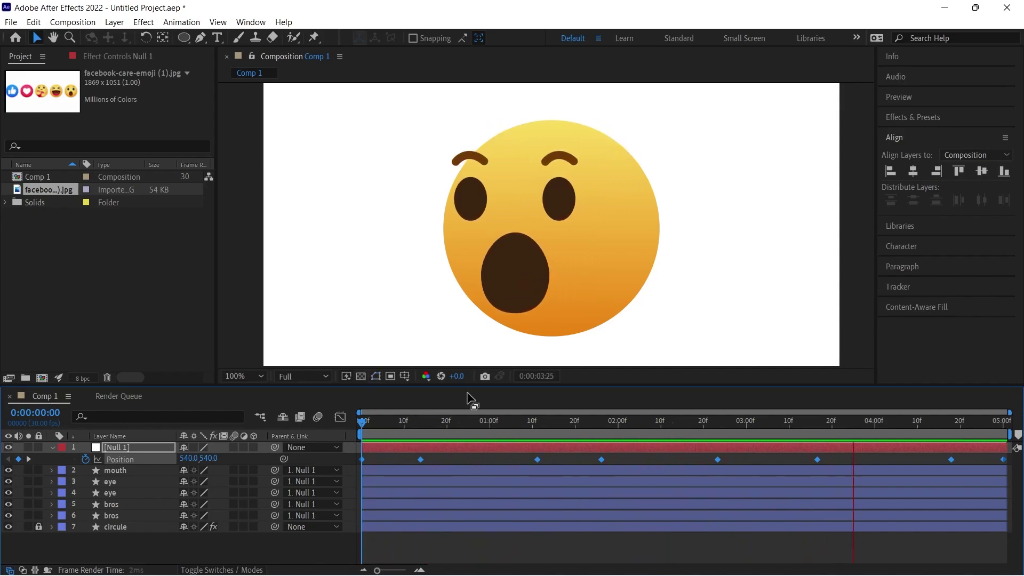
Step: Apply Easy Ease to all of the null's Position keyframes and preview the animation from the first frame
{"action": "left_click", "coordinate": [155, 457]}
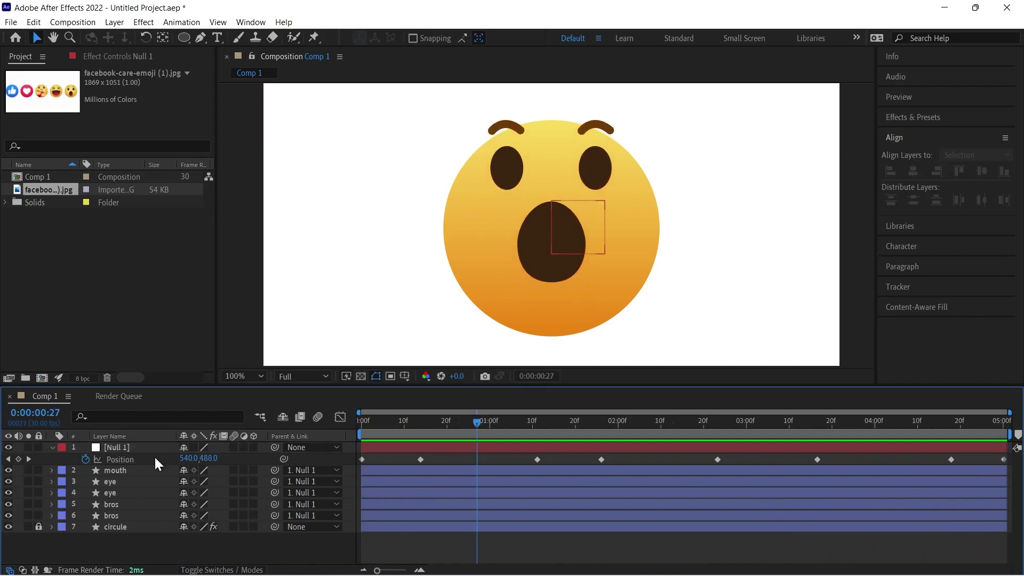
{"action": "left_click", "coordinate": [133, 459]}
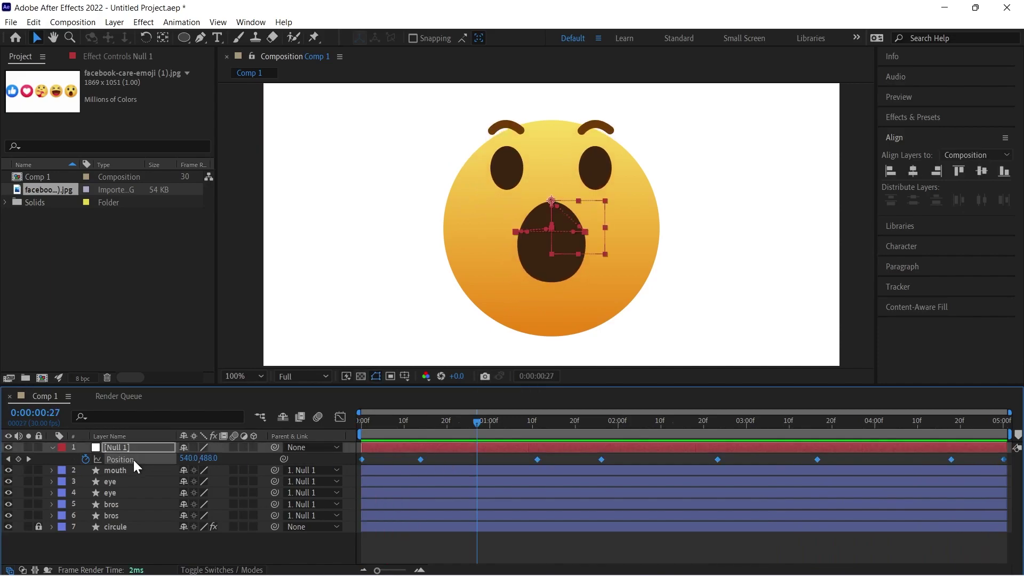
{"action": "right_click", "coordinate": [420, 461]}
{"action": "mouse_move", "coordinate": [482, 454]}
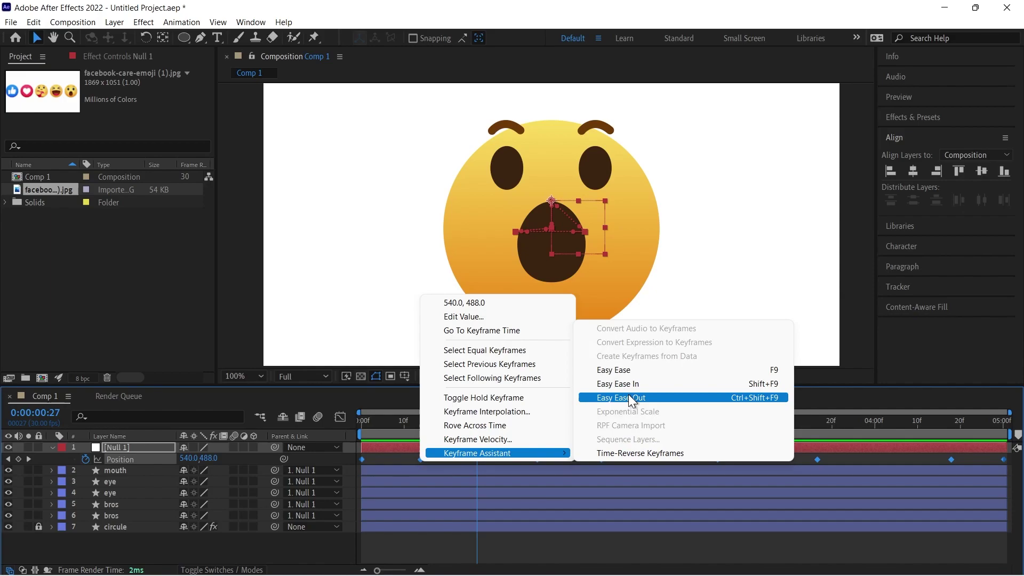
{"action": "left_click", "coordinate": [630, 369]}
{"action": "key", "text": "Home"}
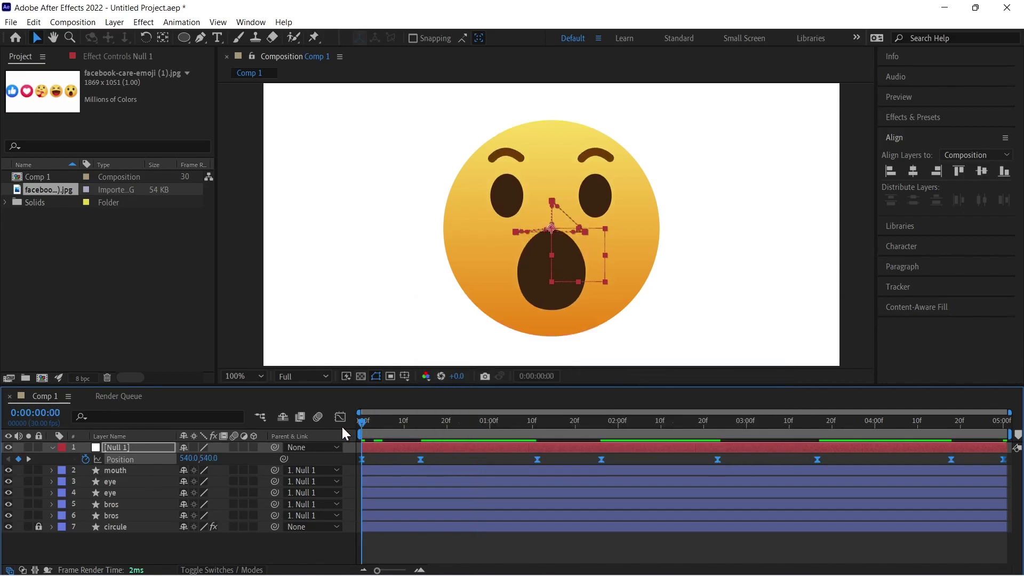
{"action": "key", "text": "space"}
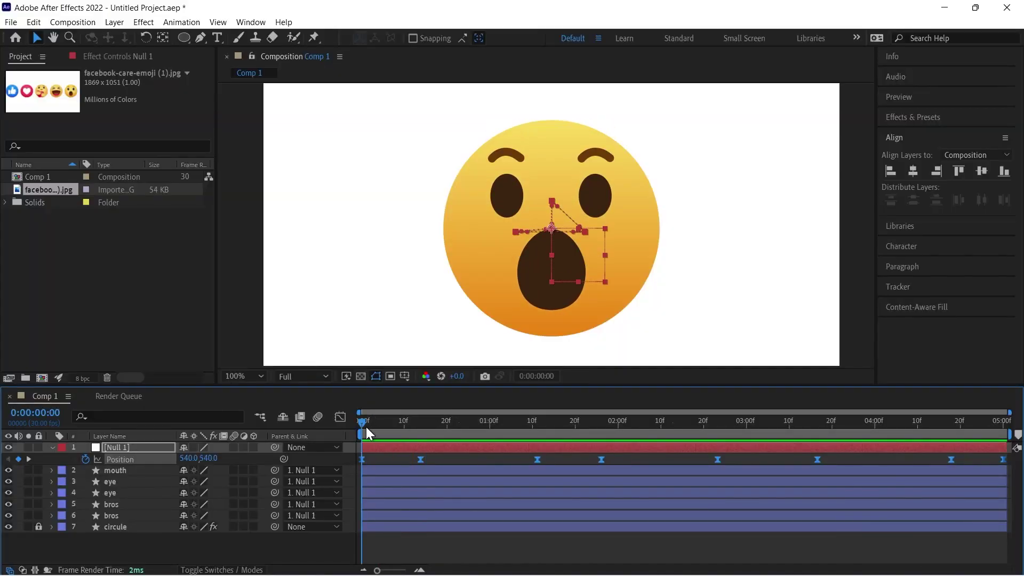
Step: Try to bend the null's motion path by pulling the direction handle at its uppermost point
{"action": "scroll", "coordinate": [588, 255], "scroll_direction": "up", "scroll_amount": 2}
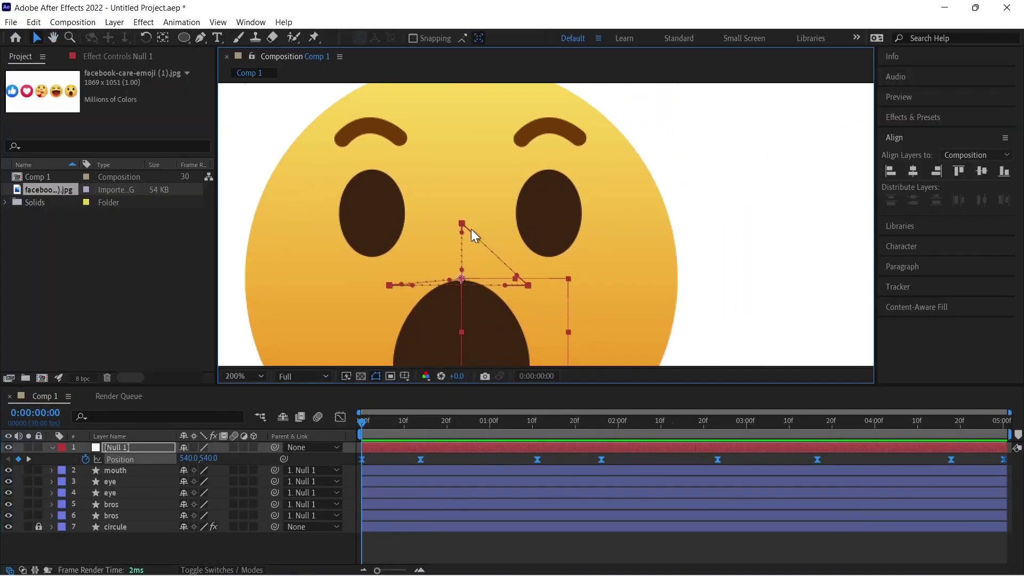
{"action": "scroll", "coordinate": [471, 229], "scroll_direction": "up", "scroll_amount": 3}
{"action": "left_click_drag", "start_coordinate": [346, 260], "coordinate": [596, 272]}
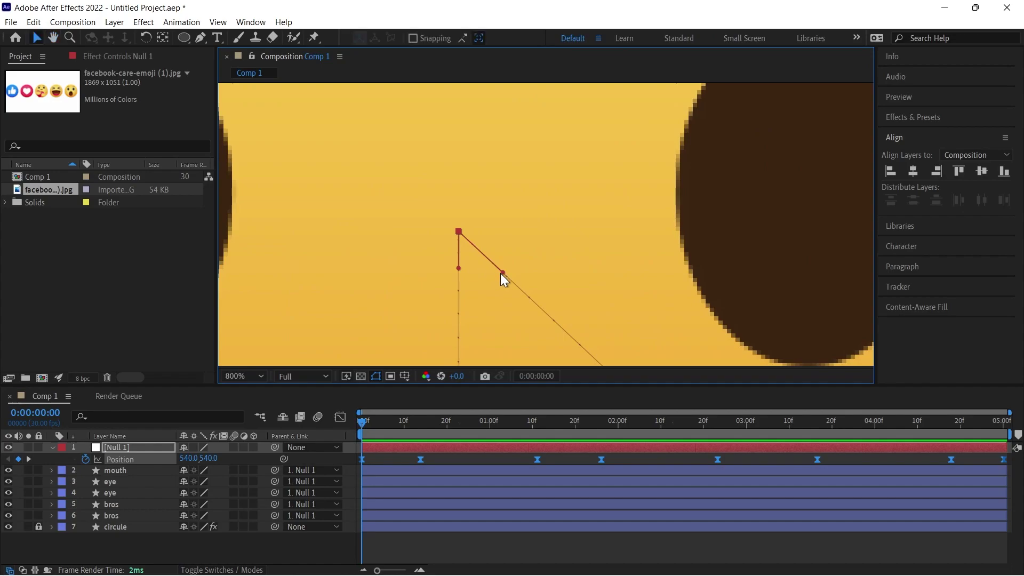
{"action": "left_click_drag", "start_coordinate": [501, 273], "coordinate": [561, 219]}
{"action": "key", "text": "ctrl+z"}
{"action": "scroll", "coordinate": [577, 271], "scroll_direction": "down", "scroll_amount": 4}
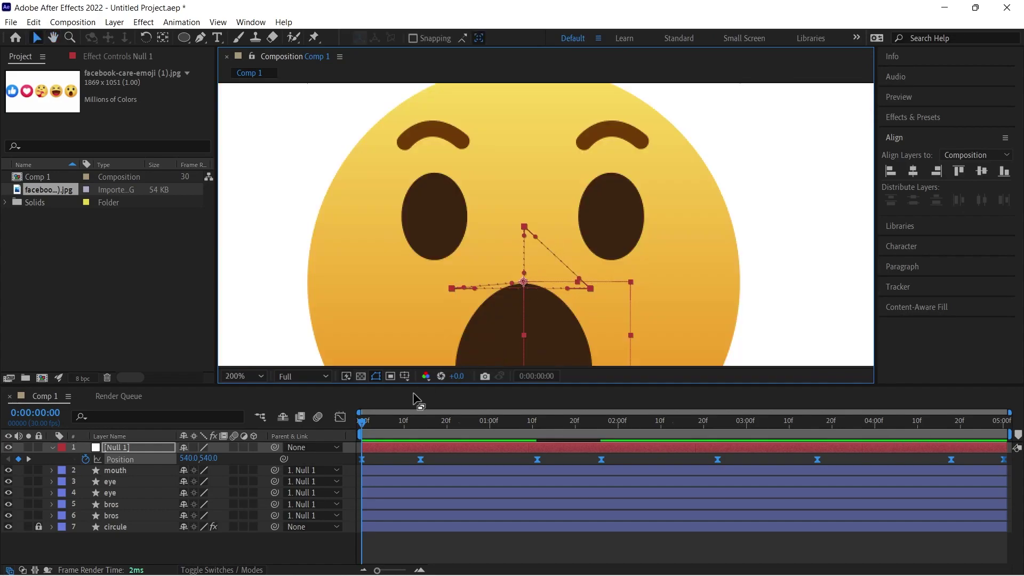
Step: Move to 0:00:01:26 and curve the null's motion path between the uppermost point and the rightmost point
{"action": "left_click_drag", "start_coordinate": [371, 416], "coordinate": [592, 446]}
{"action": "scroll", "coordinate": [556, 271], "scroll_direction": "up", "scroll_amount": 2}
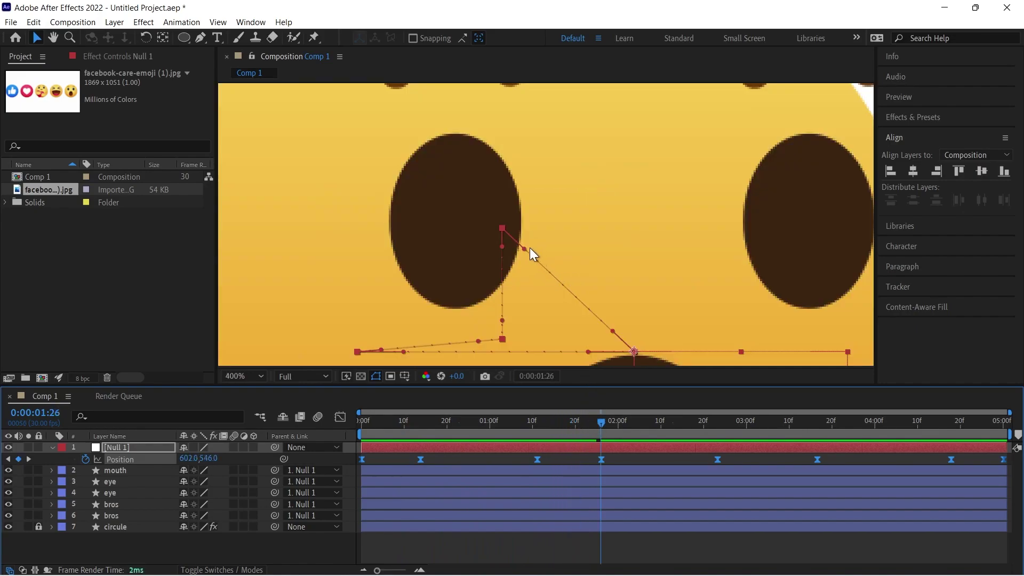
{"action": "mouse_move", "coordinate": [525, 249]}
{"action": "left_mouse_down"}
{"action": "mouse_move", "coordinate": [495, 177]}
{"action": "mouse_move", "coordinate": [516, 249]}
{"action": "left_mouse_up"}
{"action": "left_click_drag", "start_coordinate": [581, 260], "coordinate": [507, 230]}
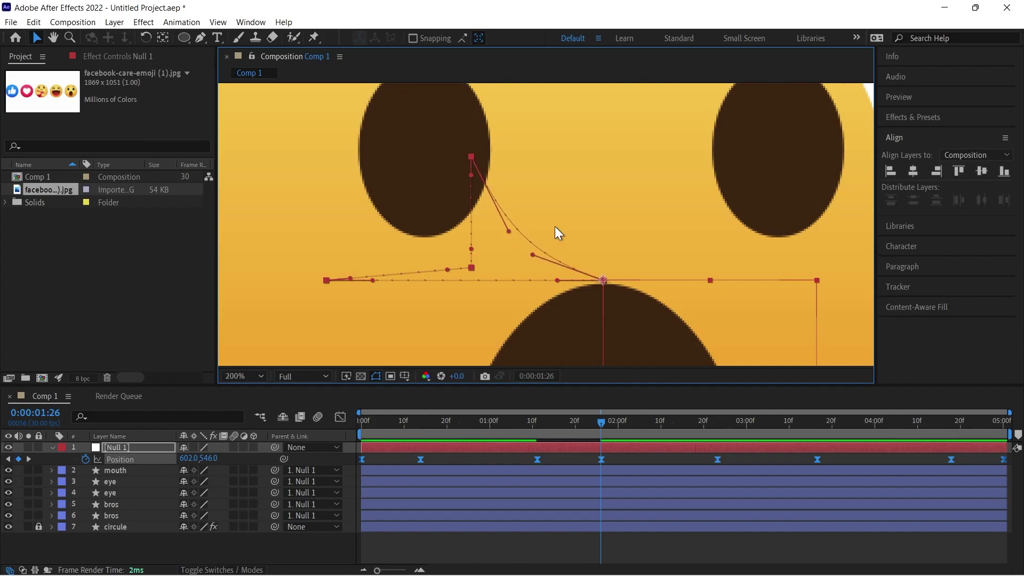
{"action": "scroll", "coordinate": [555, 226], "scroll_direction": "down", "scroll_amount": 2}
Step: Select the Position keyframes of the right-to-left move and bend the null's motion path between them downward
{"action": "left_click_drag", "start_coordinate": [601, 423], "coordinate": [815, 424]}
{"action": "left_click", "coordinate": [753, 460]}
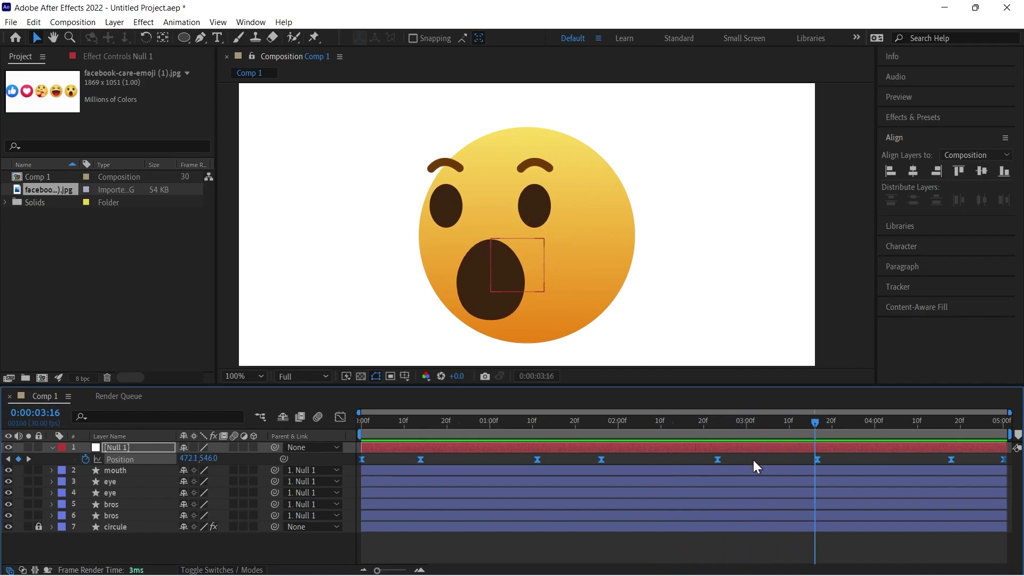
{"action": "left_click", "coordinate": [531, 277]}
{"action": "scroll", "coordinate": [534, 278], "scroll_direction": "up", "scroll_amount": 2}
{"action": "left_click_drag", "start_coordinate": [699, 455], "coordinate": [858, 479]}
{"action": "left_click_drag", "start_coordinate": [530, 292], "coordinate": [598, 278]}
{"action": "left_click_drag", "start_coordinate": [625, 265], "coordinate": [544, 287]}
{"action": "left_click_drag", "start_coordinate": [441, 265], "coordinate": [475, 274]}
{"action": "left_click_drag", "start_coordinate": [543, 286], "coordinate": [563, 288]}
{"action": "scroll", "coordinate": [477, 273], "scroll_direction": "down", "scroll_amount": 1}
Step: Preview the right-to-left move and refine the curve of its motion path
{"action": "left_click_drag", "start_coordinate": [686, 428], "coordinate": [636, 429]}
{"action": "key", "text": "space"}
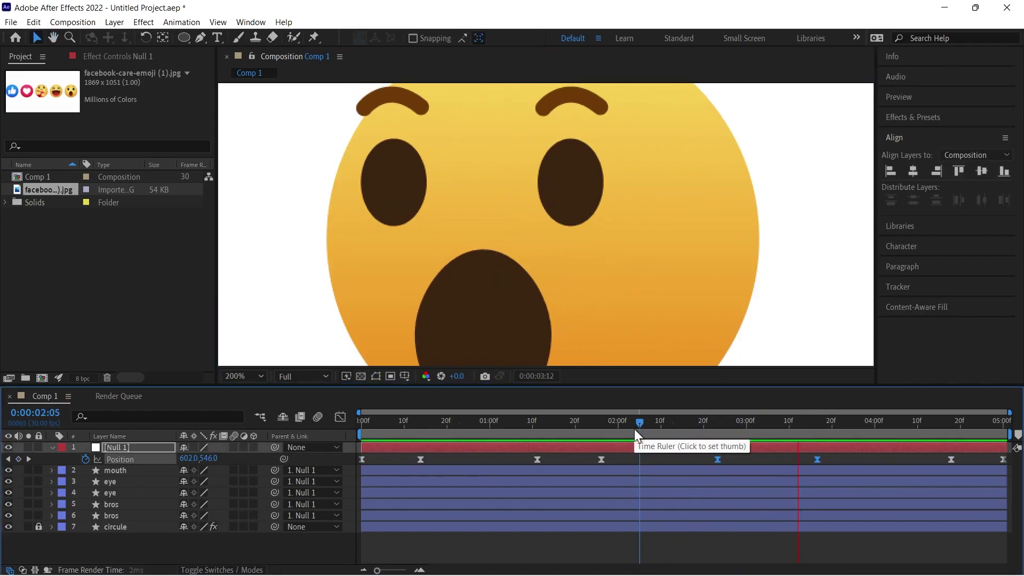
{"action": "left_click", "coordinate": [717, 425]}
{"action": "left_click_drag", "start_coordinate": [513, 256], "coordinate": [503, 285]}
{"action": "key", "text": "space"}
Step: Try another adjustment to the right-to-left motion path, preview it, and undo it
{"action": "left_click", "coordinate": [718, 424]}
{"action": "mouse_move", "coordinate": [555, 257]}
{"action": "left_mouse_down"}
{"action": "mouse_move", "coordinate": [562, 243]}
{"action": "mouse_move", "coordinate": [549, 242]}
{"action": "left_mouse_up"}
{"action": "scroll", "coordinate": [656, 320], "scroll_direction": "down", "scroll_amount": 1}
{"action": "left_click", "coordinate": [609, 422]}
{"action": "key", "text": "space"}
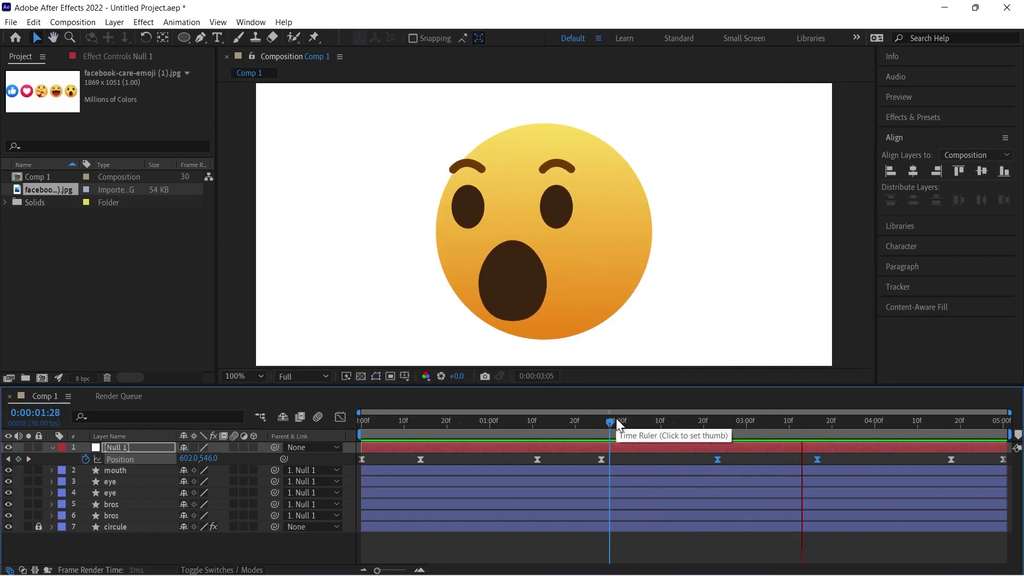
{"action": "left_click", "coordinate": [718, 424]}
{"action": "scroll", "coordinate": [640, 320], "scroll_direction": "up", "scroll_amount": 1}
{"action": "key", "text": "ctrl+z"}
{"action": "key", "text": "space"}
{"action": "key", "text": "space"}
{"action": "scroll", "coordinate": [644, 289], "scroll_direction": "down", "scroll_amount": 1}
{"action": "key", "text": "space"}
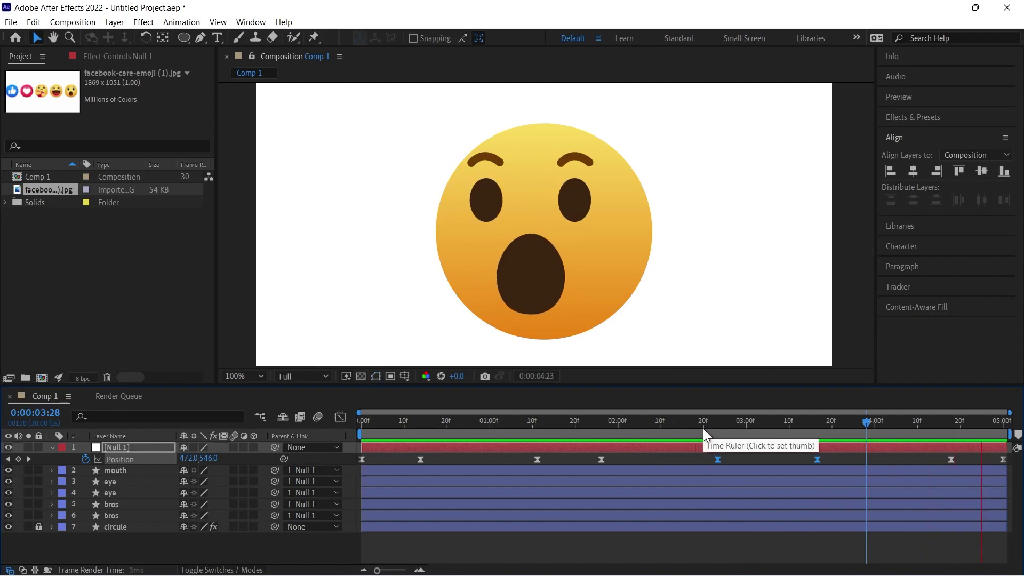
Step: Curve the null's motion path between the last two Position keyframes downward and preview the animation from the first frame
{"action": "left_click_drag", "start_coordinate": [703, 427], "coordinate": [950, 426]}
{"action": "scroll", "coordinate": [587, 288], "scroll_direction": "up", "scroll_amount": 1}
{"action": "left_click_drag", "start_coordinate": [576, 288], "coordinate": [550, 275]}
{"action": "key", "text": "v"}
{"action": "key", "text": "period"}
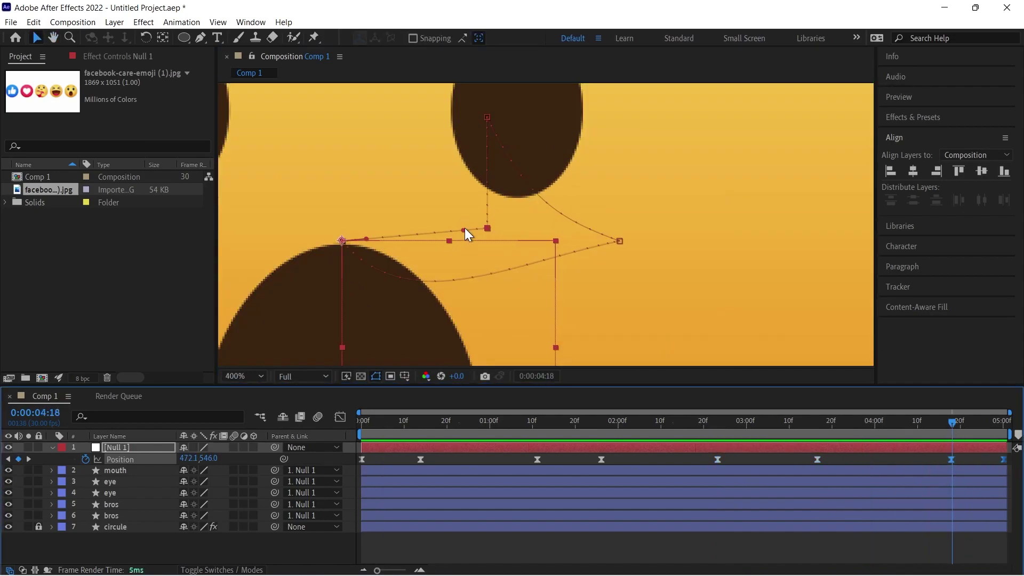
{"action": "left_click_drag", "start_coordinate": [466, 228], "coordinate": [446, 271]}
{"action": "key", "text": "comma"}
{"action": "key", "text": "comma"}
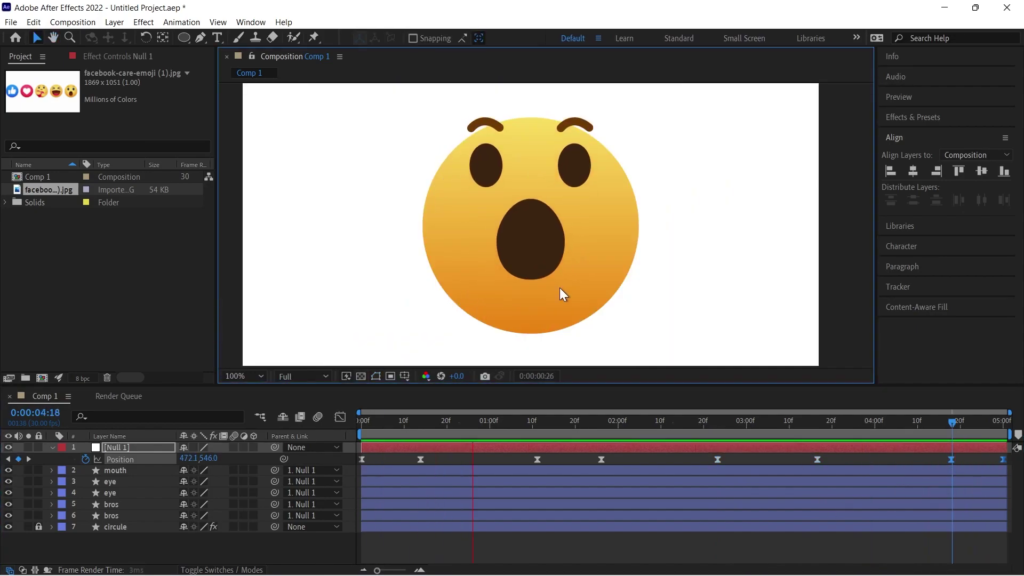
{"action": "left_click", "coordinate": [383, 427]}
{"action": "left_click_drag", "start_coordinate": [368, 429], "coordinate": [347, 430]}
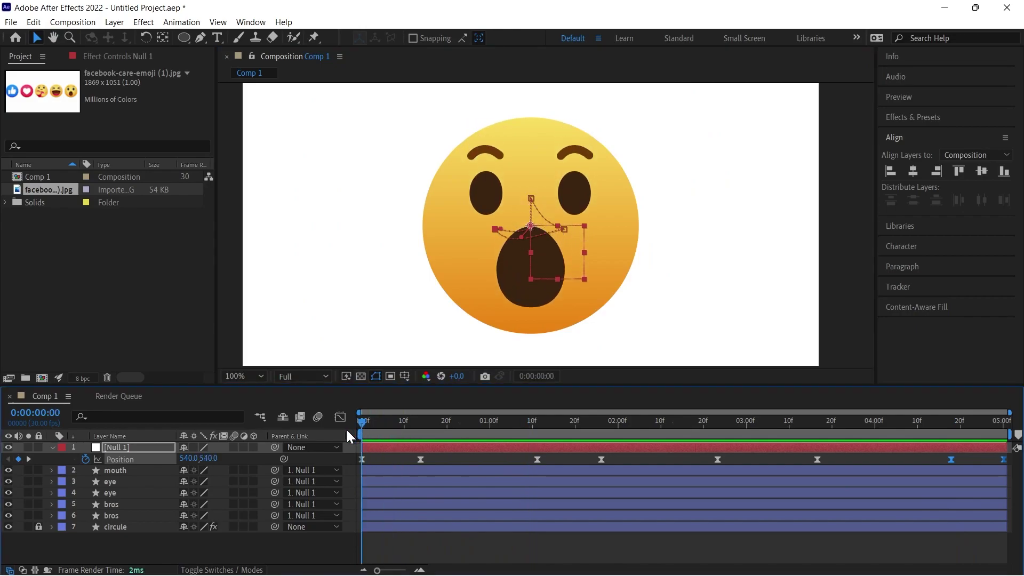
{"action": "key", "text": "space"}
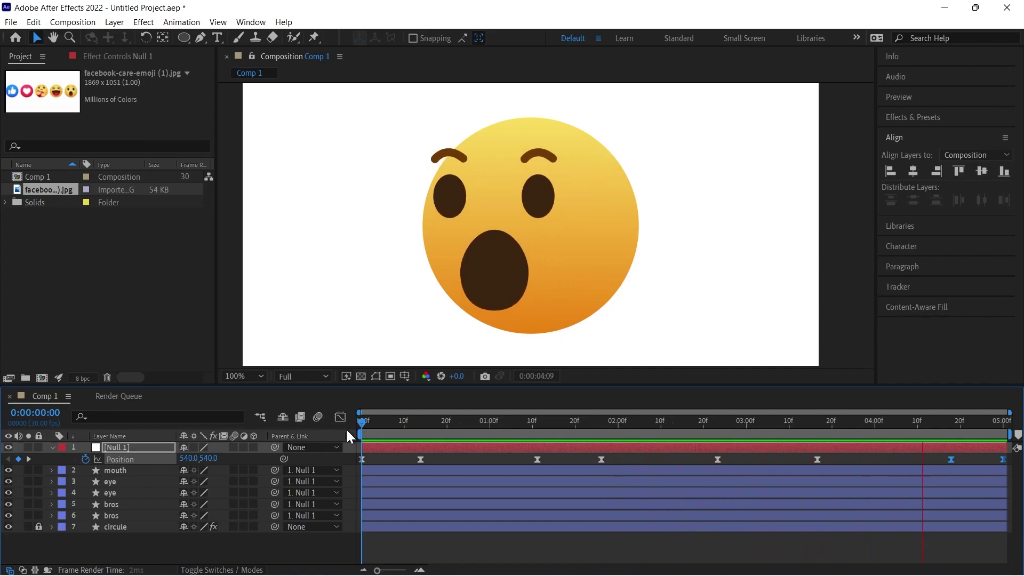
{"action": "key", "text": "space"}
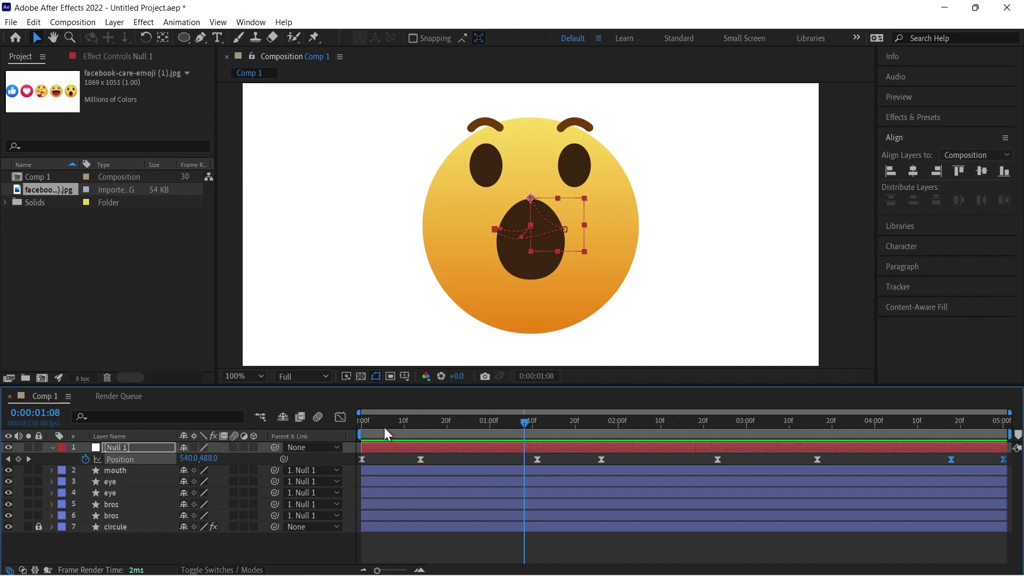
Step: Delay the first two Position keyframes so the first falls at 0:00:00:06 and the second at about 0:00:00:20, and preview
{"action": "key", "text": "Home"}
{"action": "left_click_drag", "start_coordinate": [428, 459], "coordinate": [389, 463]}
{"action": "key", "text": "space"}
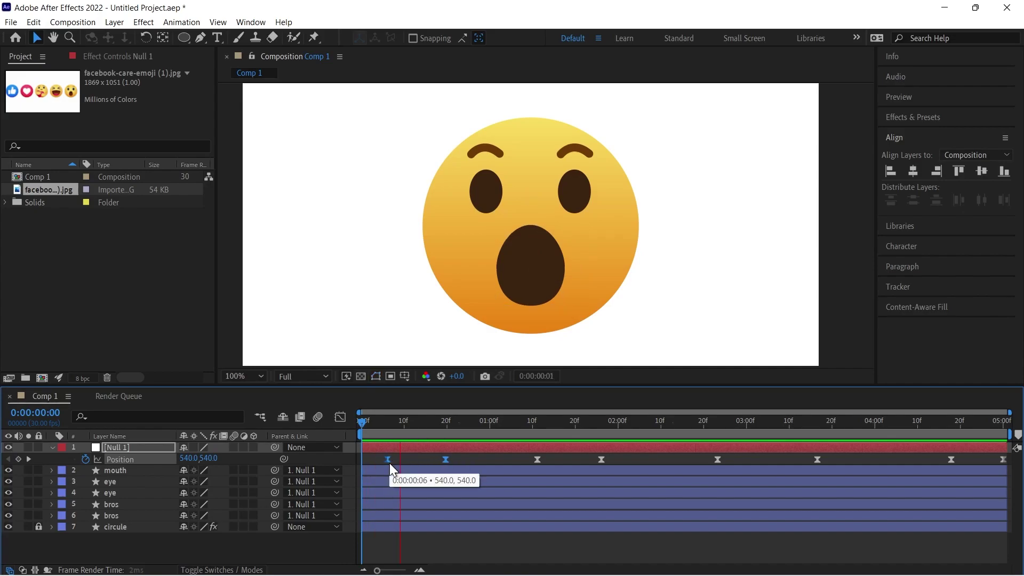
{"action": "key", "text": "space"}
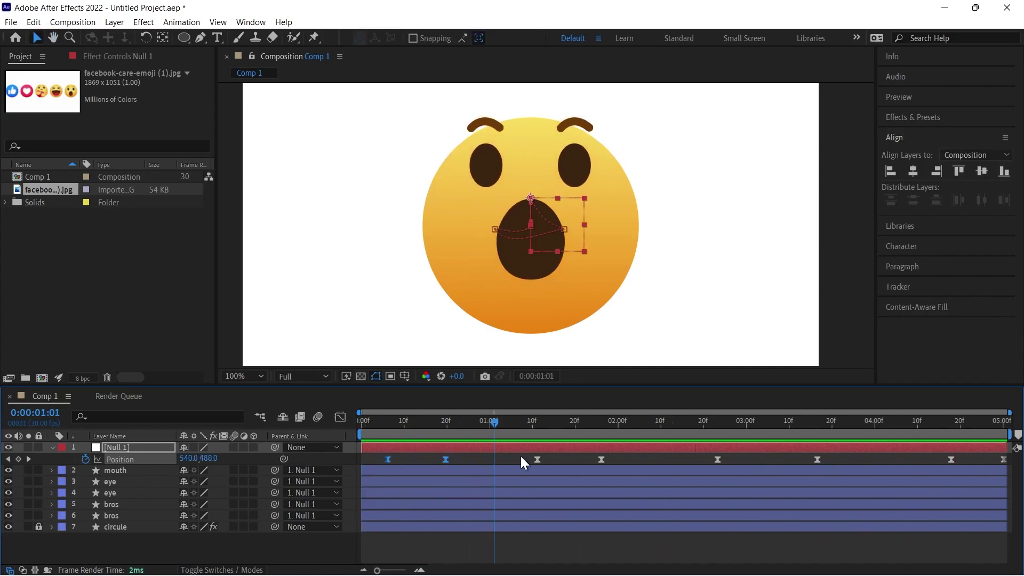
{"action": "key", "text": "space"}
{"action": "key", "text": "space"}
Step: Move the second Position keyframe earlier to about 0:00:00:17 and preview the opening move
{"action": "left_click", "coordinate": [501, 460]}
{"action": "left_click_drag", "start_coordinate": [447, 459], "coordinate": [436, 460]}
{"action": "left_click", "coordinate": [389, 428]}
{"action": "key", "text": "space"}
{"action": "key", "text": "space"}
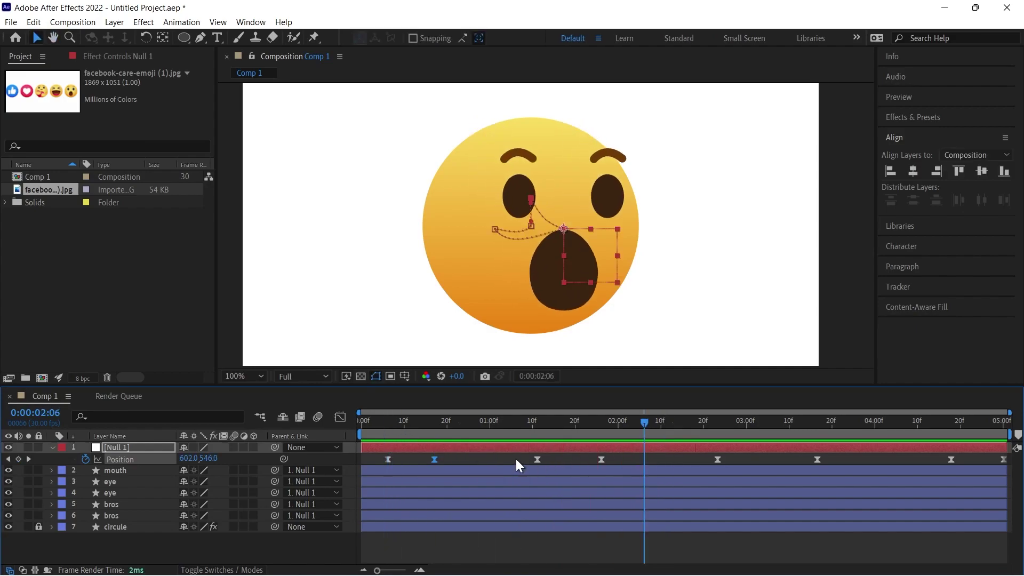
Step: Delay the third Position keyframe to about 0:00:01:13 and the fifth to about 0:00:02:28, previewing each change
{"action": "left_click_drag", "start_coordinate": [537, 459], "coordinate": [547, 460]}
{"action": "left_click", "coordinate": [506, 428]}
{"action": "key", "text": "space"}
{"action": "key", "text": "space"}
{"action": "left_click_drag", "start_coordinate": [718, 462], "coordinate": [738, 461]}
{"action": "left_click", "coordinate": [725, 423]}
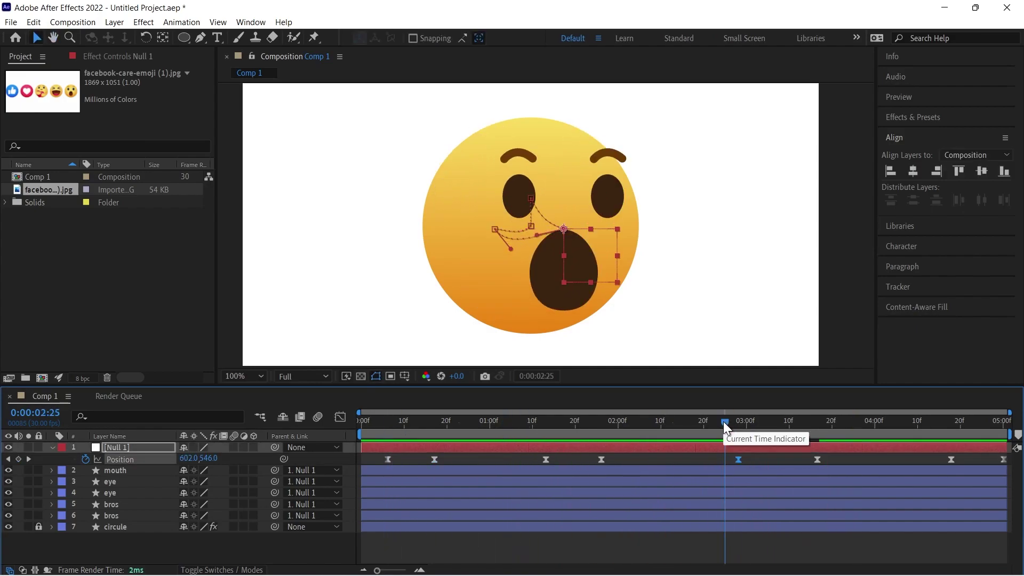
{"action": "key", "text": "space"}
{"action": "key", "text": "space"}
Step: Strengthen the easing of all the null's Position keyframes in the speed graph for sharper peaks, and preview the animation
{"action": "key", "text": "Home"}
{"action": "left_click_drag", "start_coordinate": [370, 456], "coordinate": [958, 466]}
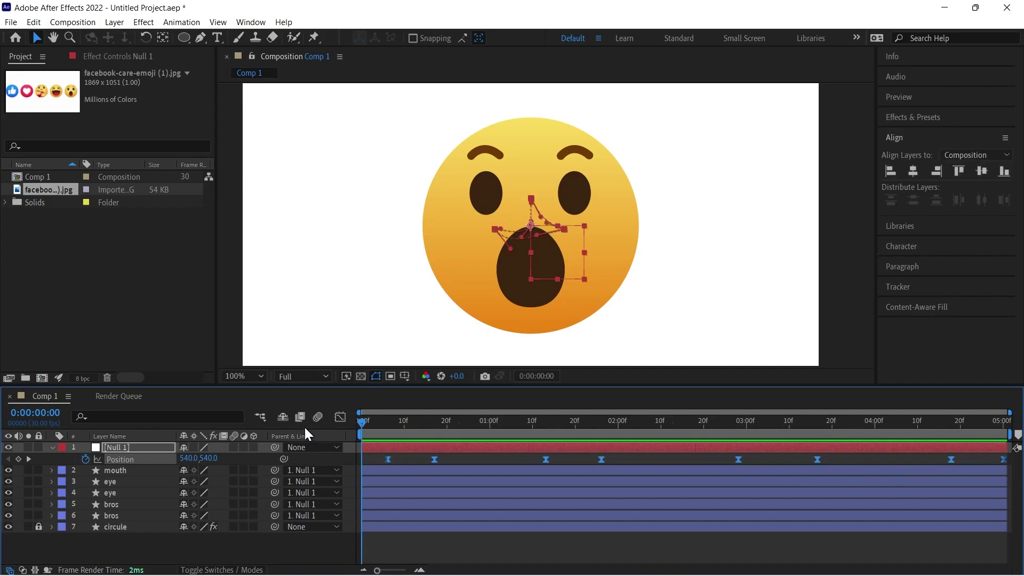
{"action": "left_click", "coordinate": [340, 416]}
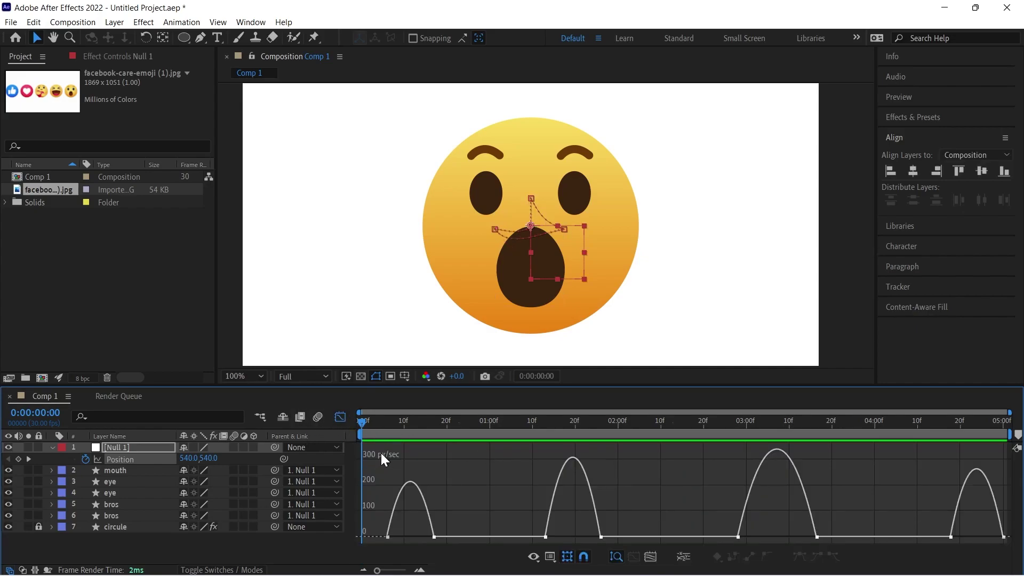
{"action": "left_click_drag", "start_coordinate": [381, 453], "coordinate": [398, 533]}
{"action": "key", "text": "space"}
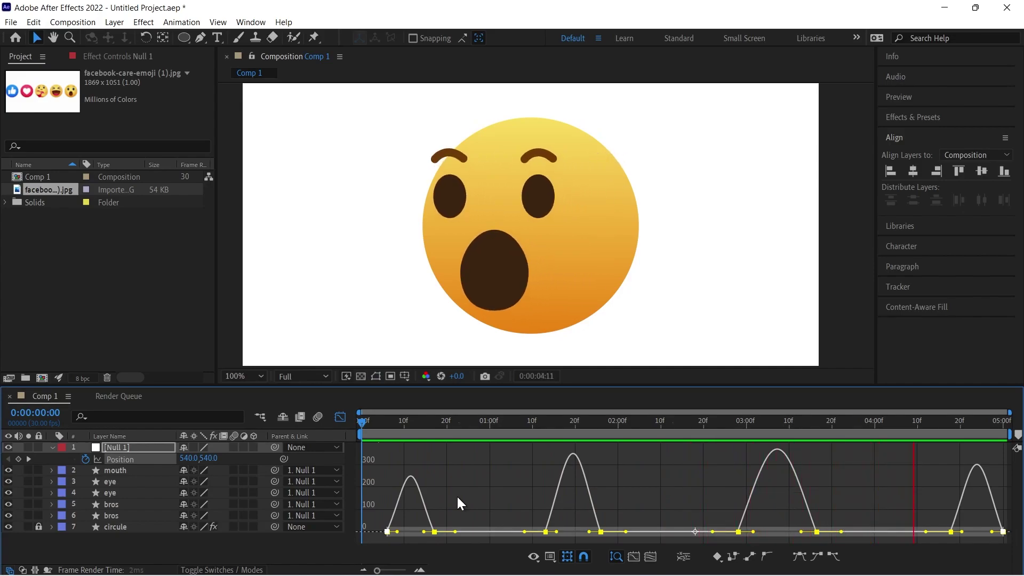
{"action": "key", "text": "space"}
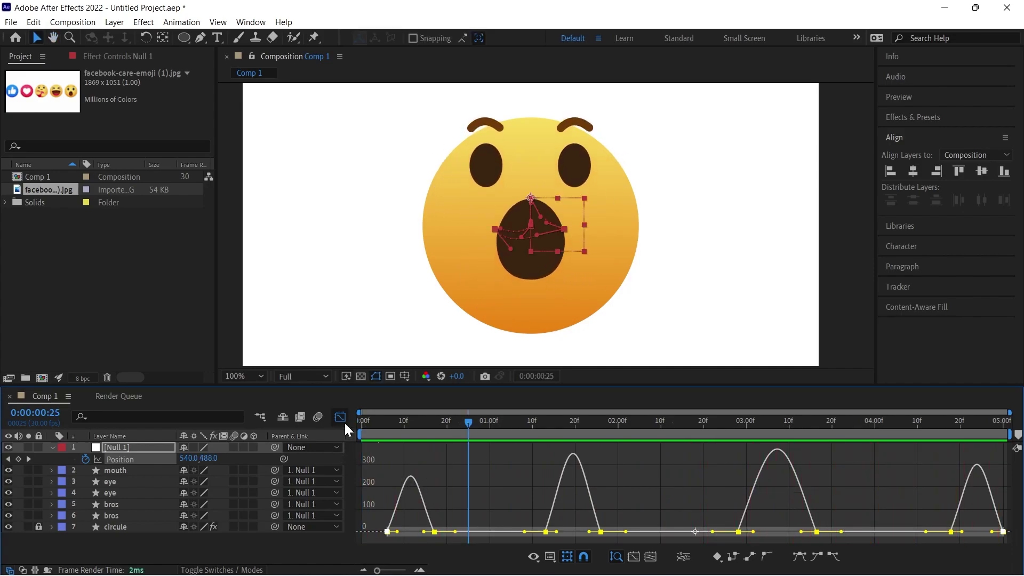
{"action": "left_click", "coordinate": [340, 417]}
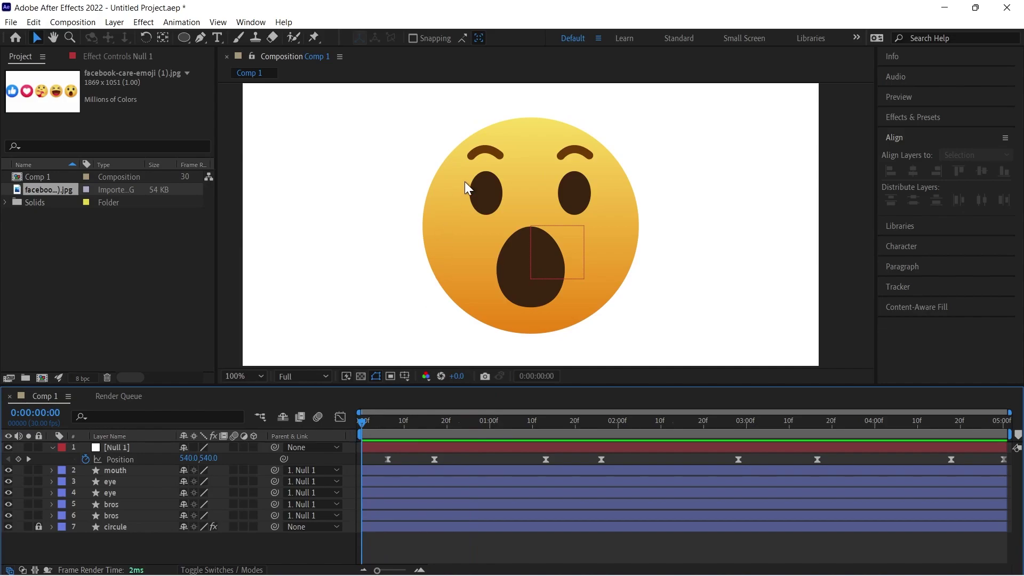
Step: Add 100% Scale keyframes to both eye layers and place them at 0:00:00:06
{"action": "left_click", "coordinate": [478, 191]}
{"action": "left_click", "coordinate": [577, 200], "text": "shift"}
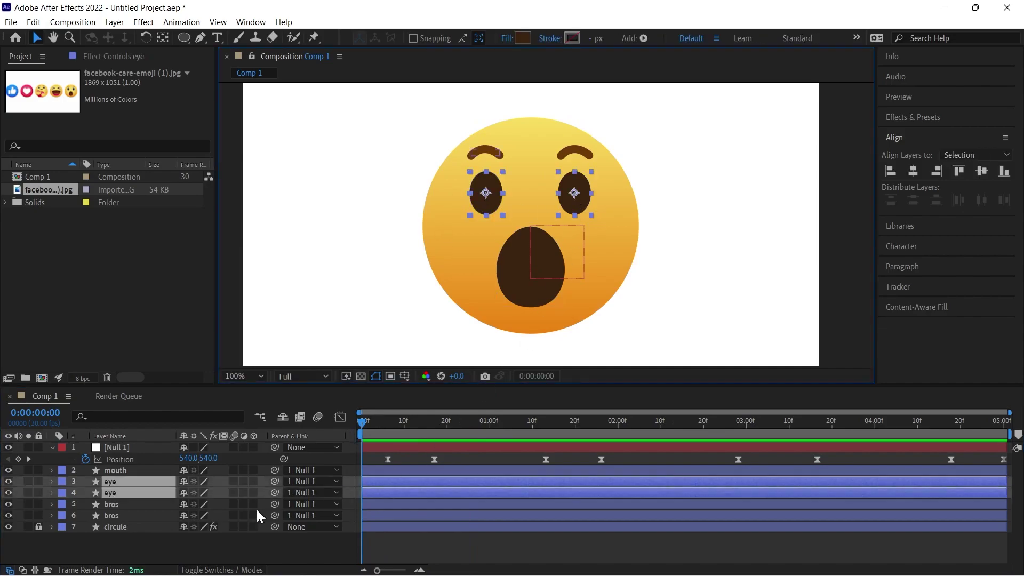
{"action": "key", "text": "s"}
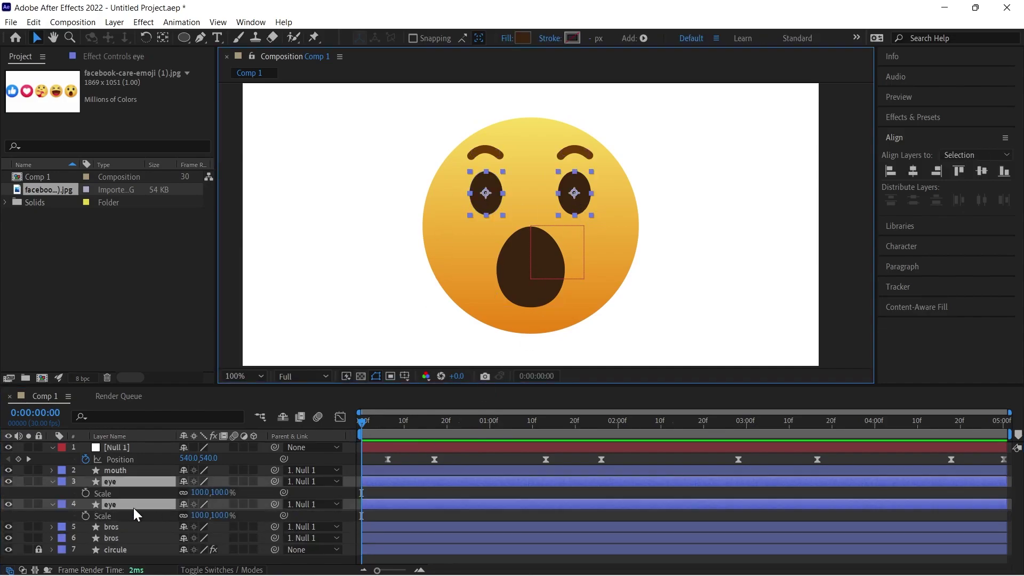
{"action": "left_click", "coordinate": [85, 494]}
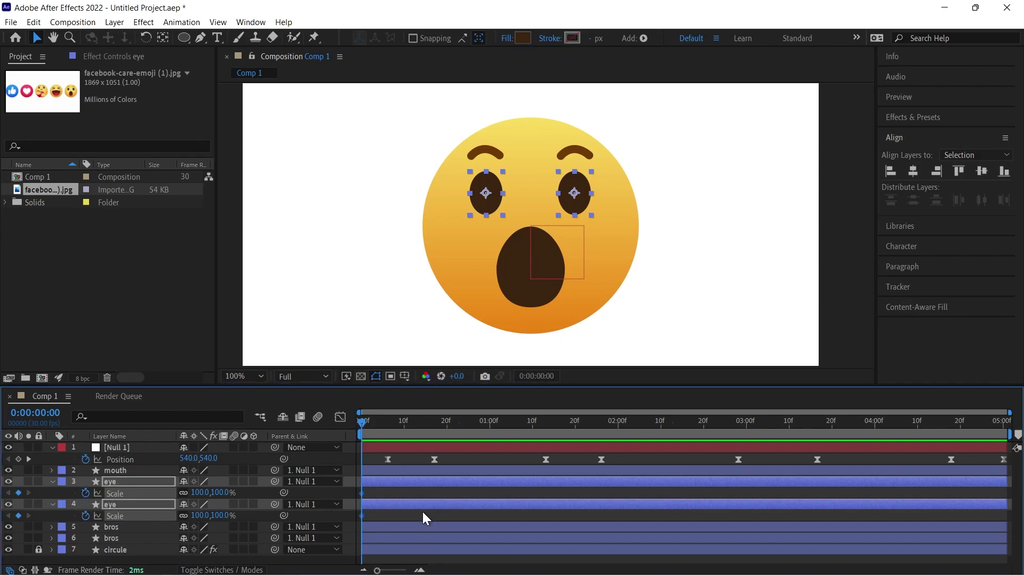
{"action": "scroll", "coordinate": [387, 452], "scroll_direction": "up", "scroll_amount": 3}
Step: At 0:00:00:10, unlink the Scale proportions of both eye layers and set the upper eye layer's vertical scale to 0%
{"action": "left_click_drag", "start_coordinate": [399, 429], "coordinate": [448, 437]}
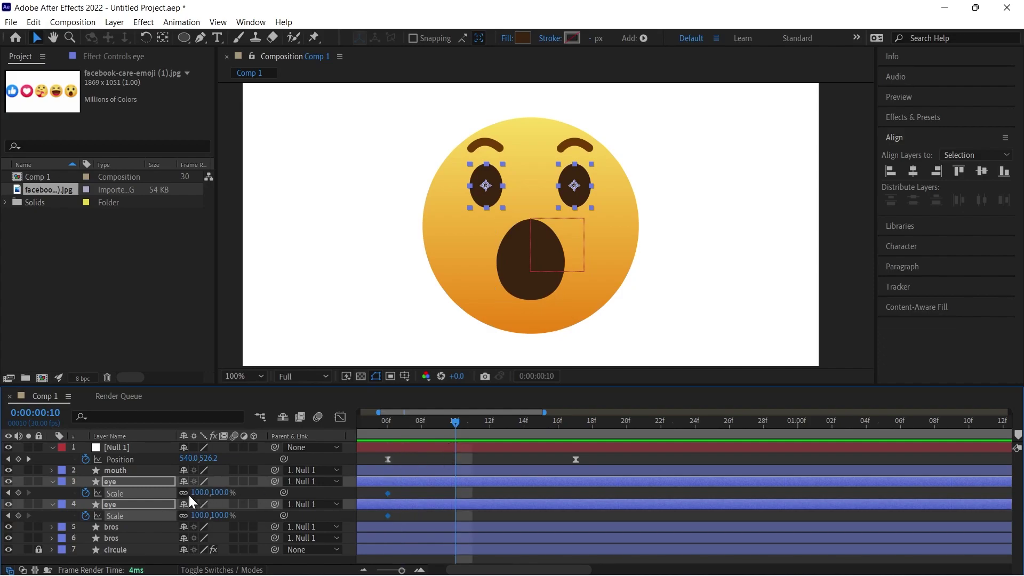
{"action": "left_click", "coordinate": [188, 519]}
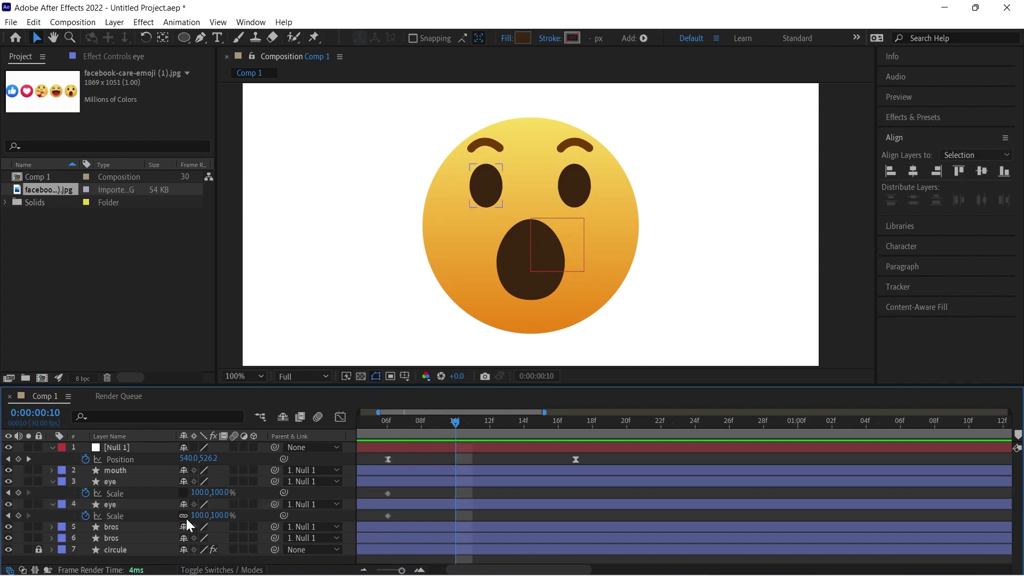
{"action": "left_click", "coordinate": [184, 517]}
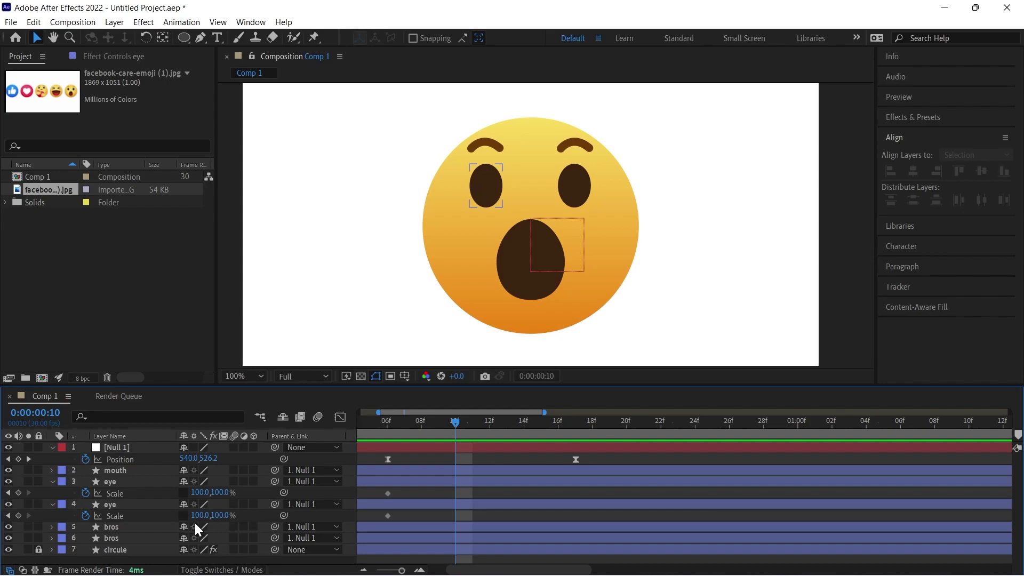
{"action": "left_click", "coordinate": [220, 492]}
{"action": "type", "text": "0"}
{"action": "key", "text": "Return"}
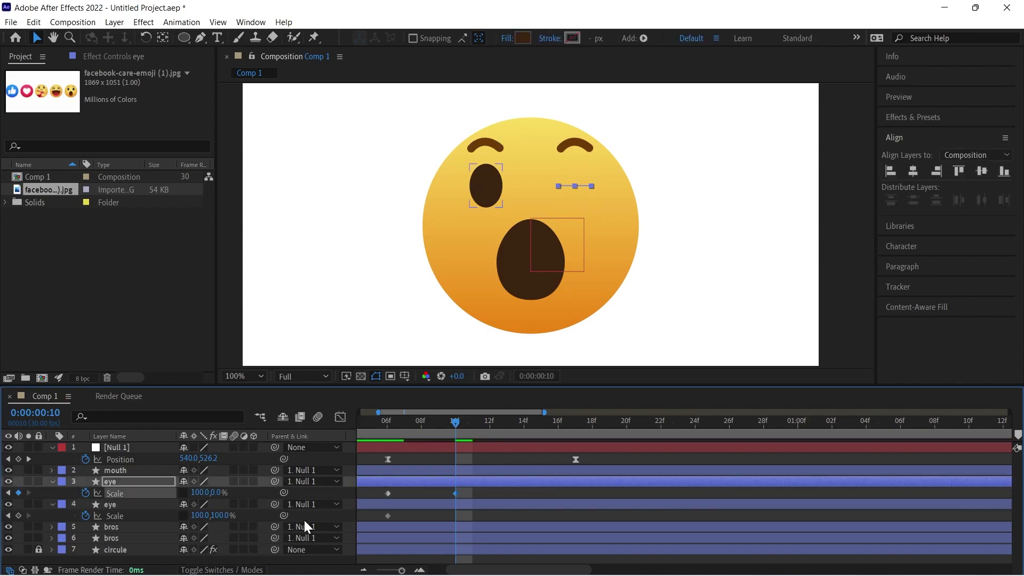
Step: Set the lower eye layer's vertical scale to 0% at 0:00:00:10
{"action": "left_click", "coordinate": [223, 514]}
{"action": "type", "text": "00"}
{"action": "key", "text": "Return"}
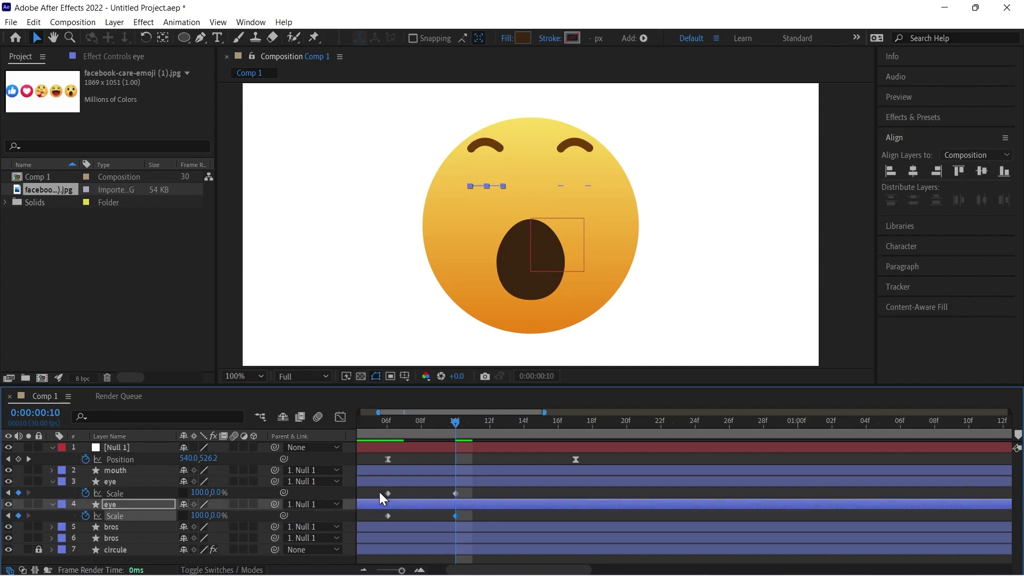
Step: Copy the 100% Scale keyframe of each eye layer to 0:00:00:13 and preview the blink
{"action": "left_click_drag", "start_coordinate": [403, 492], "coordinate": [370, 491]}
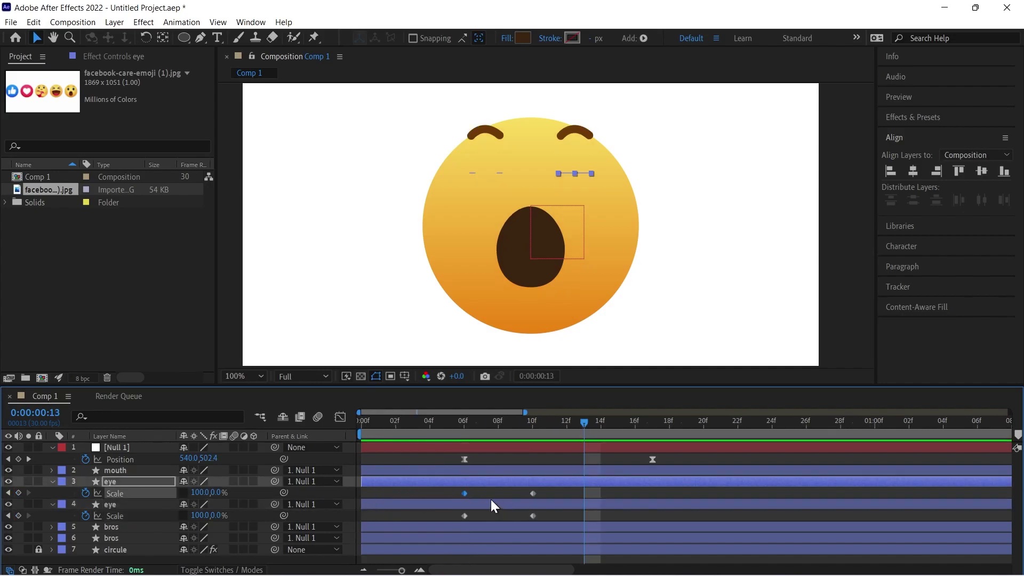
{"action": "key", "text": "ctrl+v"}
{"action": "left_click", "coordinate": [480, 515]}
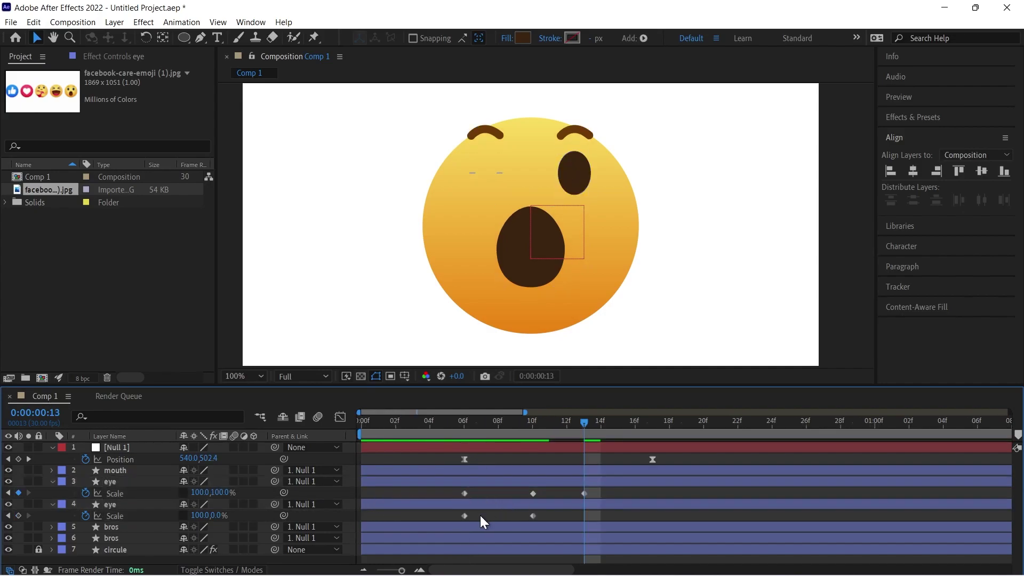
{"action": "key", "text": "ctrl+v"}
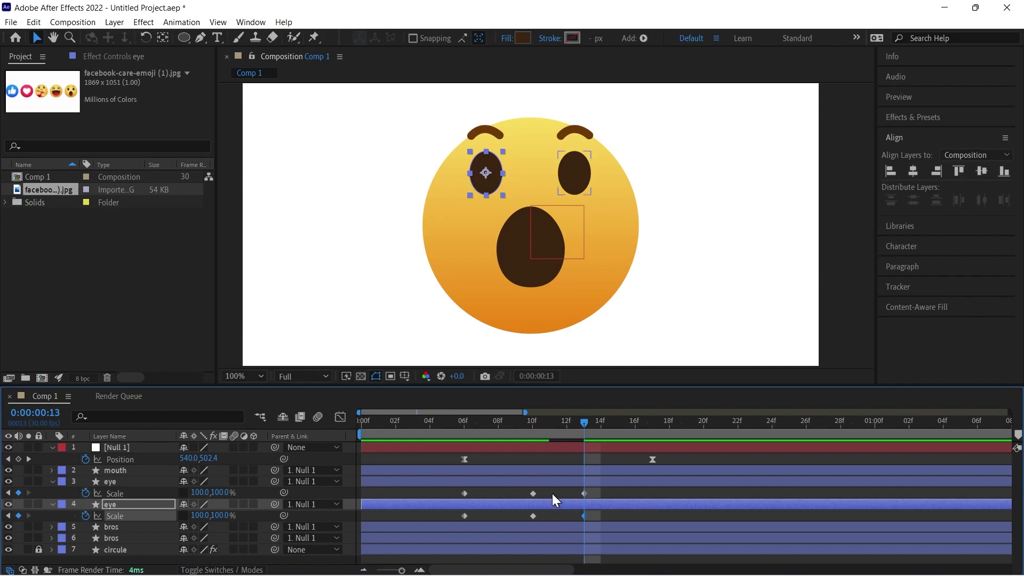
{"action": "left_click", "coordinate": [552, 499]}
{"action": "left_click_drag", "start_coordinate": [562, 437], "coordinate": [435, 444]}
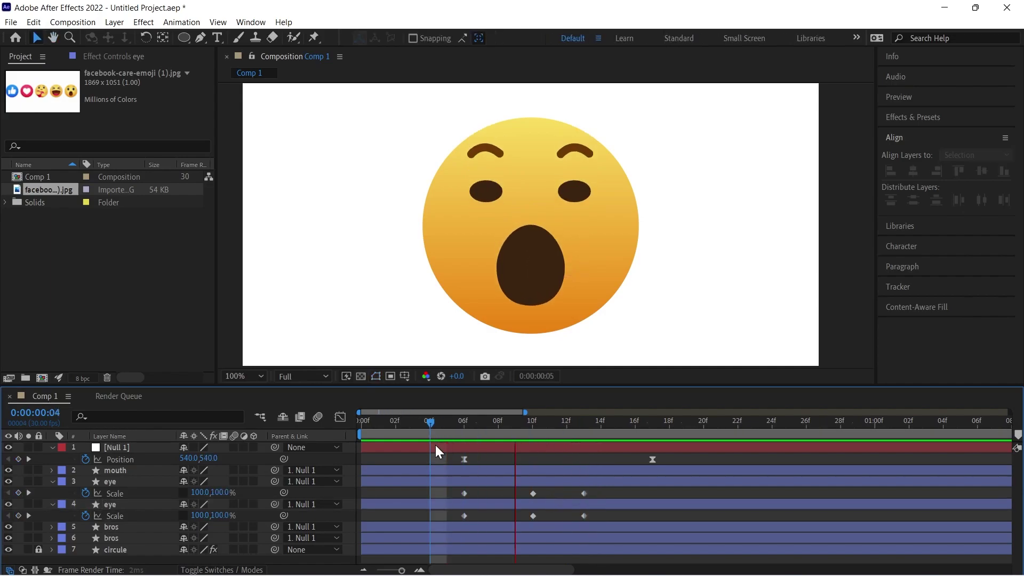
{"action": "key", "text": "space"}
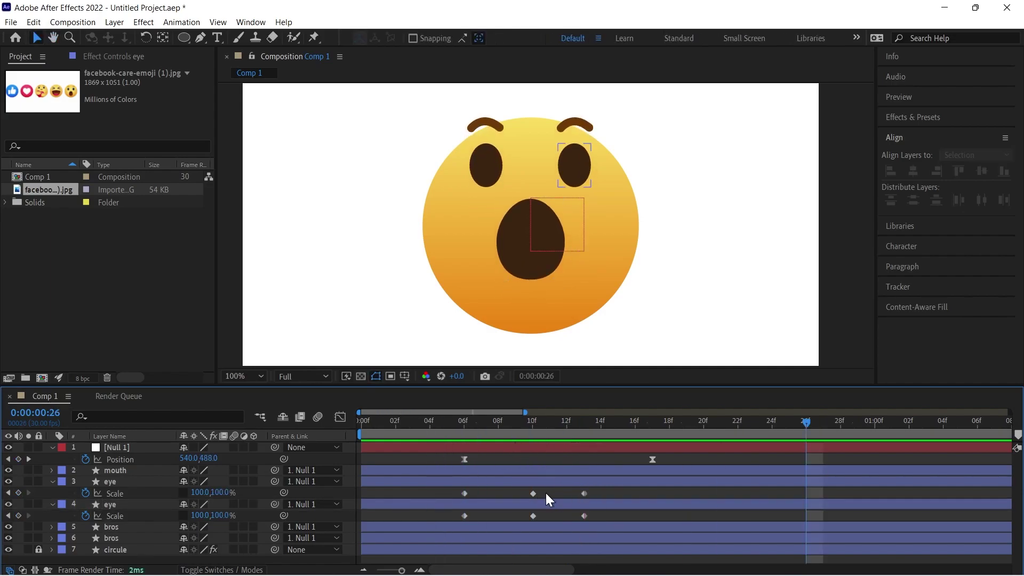
Step: Move both eyes' middle and last Scale keyframes to 0:00:00:09 and 0:00:00:12, Easy Ease all of them, and preview
{"action": "left_click_drag", "start_coordinate": [546, 493], "coordinate": [517, 518]}
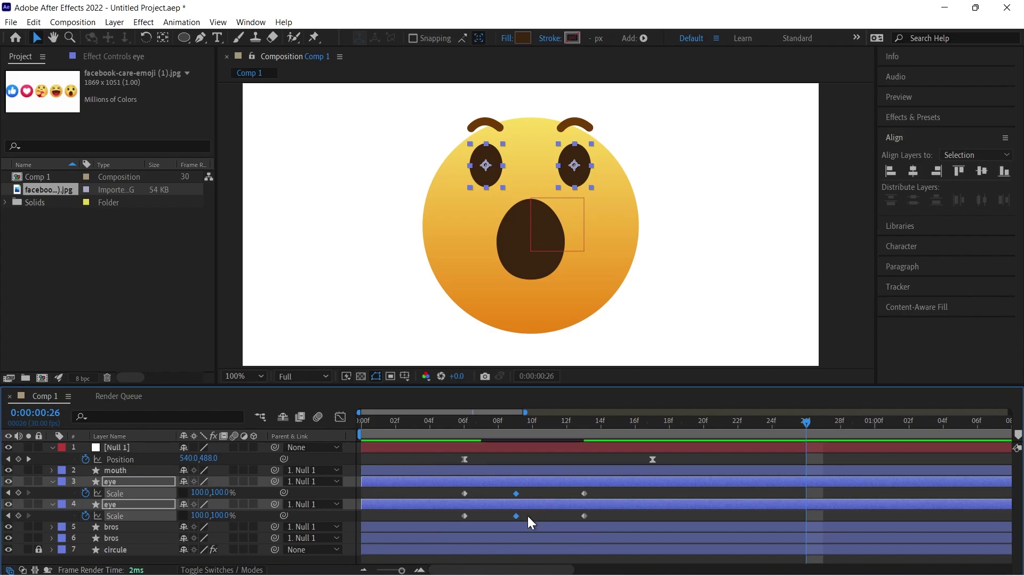
{"action": "left_click_drag", "start_coordinate": [600, 494], "coordinate": [460, 520]}
{"action": "key", "text": "F9"}
{"action": "key", "text": "space"}
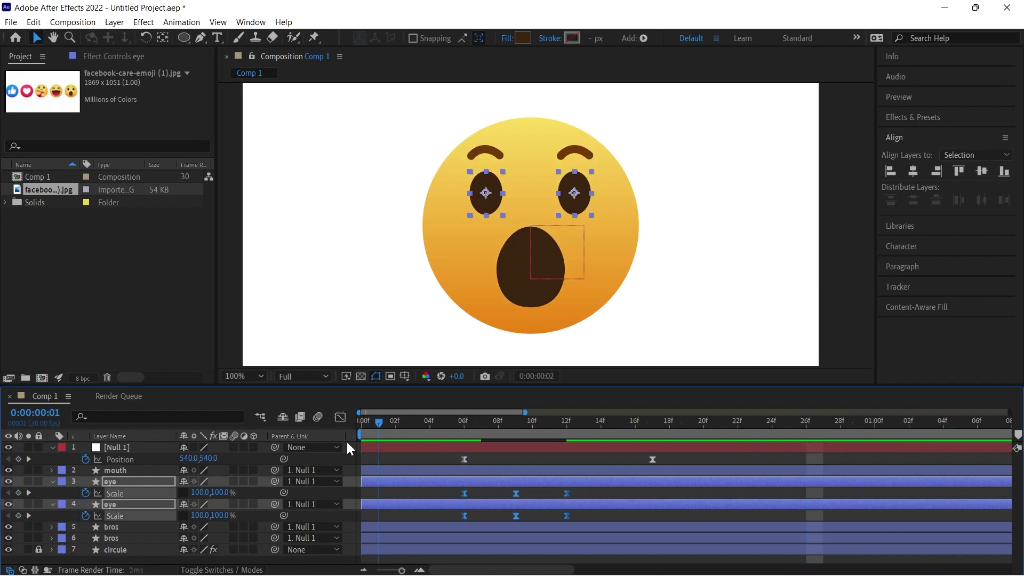
{"action": "key", "text": "space"}
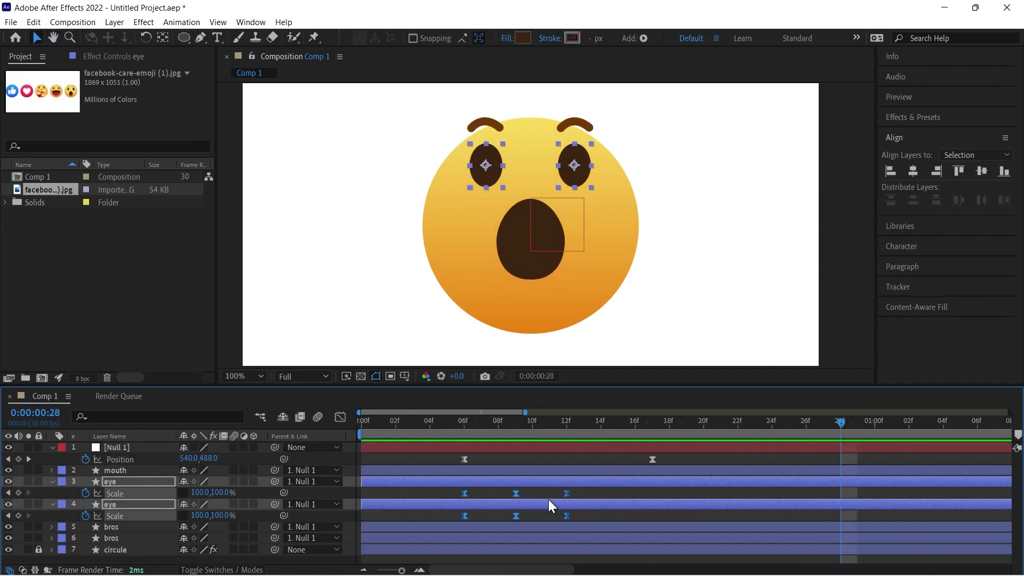
Step: Compress both eyes' blink keyframes so they end at 0:00:00:09, and preview the faster blink
{"action": "left_click_drag", "start_coordinate": [532, 424], "coordinate": [484, 428]}
{"action": "left_click_drag", "start_coordinate": [568, 491], "coordinate": [514, 494]}
{"action": "left_click_drag", "start_coordinate": [478, 433], "coordinate": [288, 444]}
{"action": "key", "text": "space"}
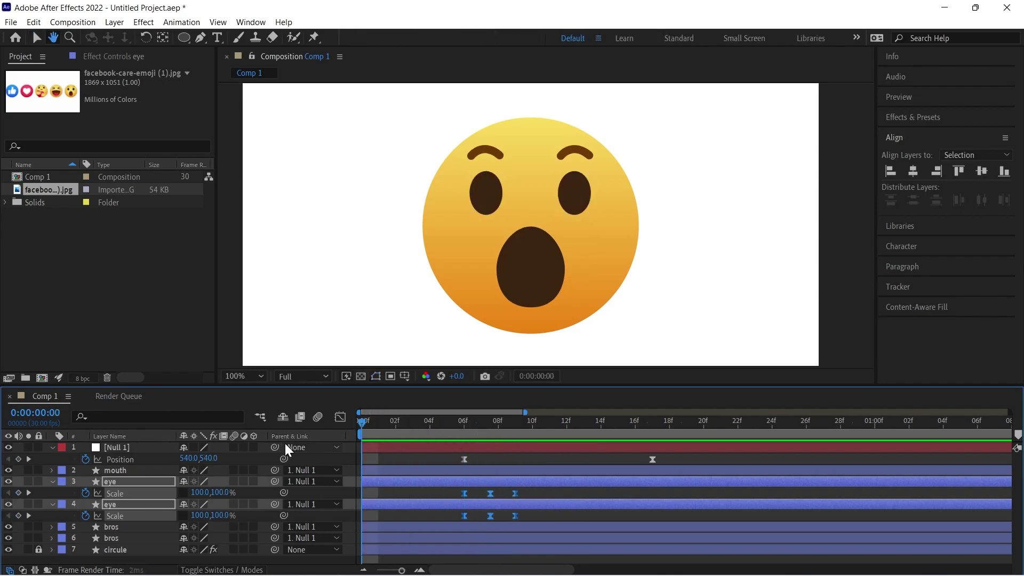
{"action": "key", "text": "space"}
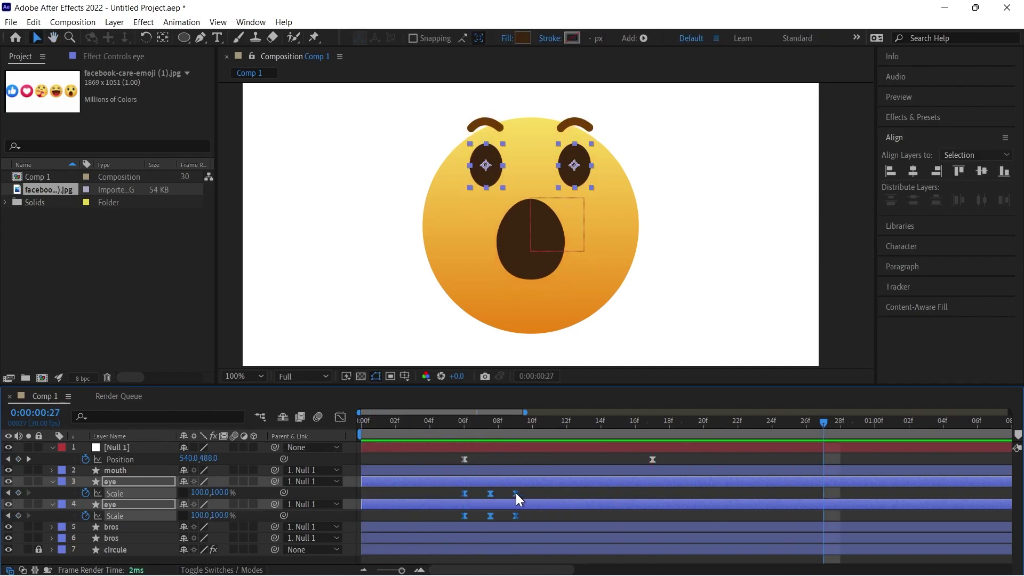
Step: Stretch the blink keyframes to end at about 0:00:00:11 and enable motion blur for both eye layers and the composition
{"action": "left_click_drag", "start_coordinate": [516, 493], "coordinate": [546, 493]}
{"action": "left_click", "coordinate": [234, 481]}
{"action": "left_click", "coordinate": [317, 417]}
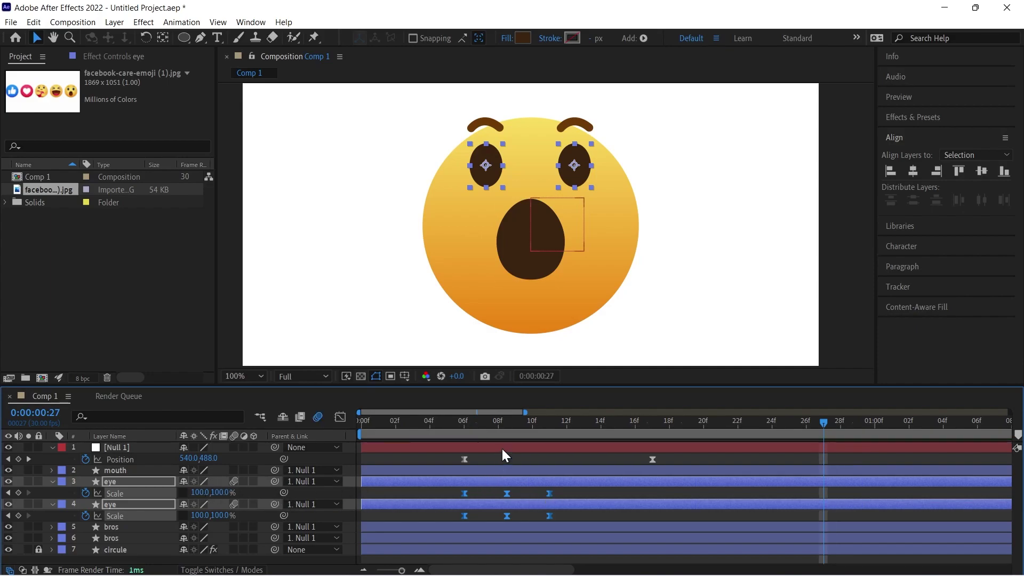
Step: Preview the blurred blink and retime both eyes' blink keyframes to run from 0:00:00:12 to 0:00:00:19
{"action": "left_click_drag", "start_coordinate": [501, 421], "coordinate": [305, 453]}
{"action": "key", "text": "space"}
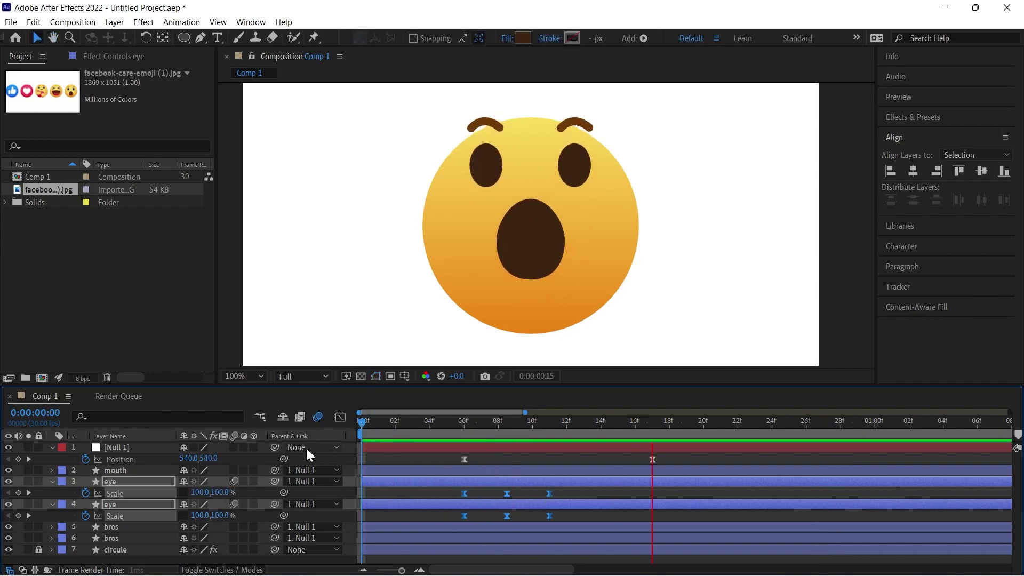
{"action": "left_click_drag", "start_coordinate": [551, 492], "coordinate": [652, 491]}
{"action": "key", "text": "space"}
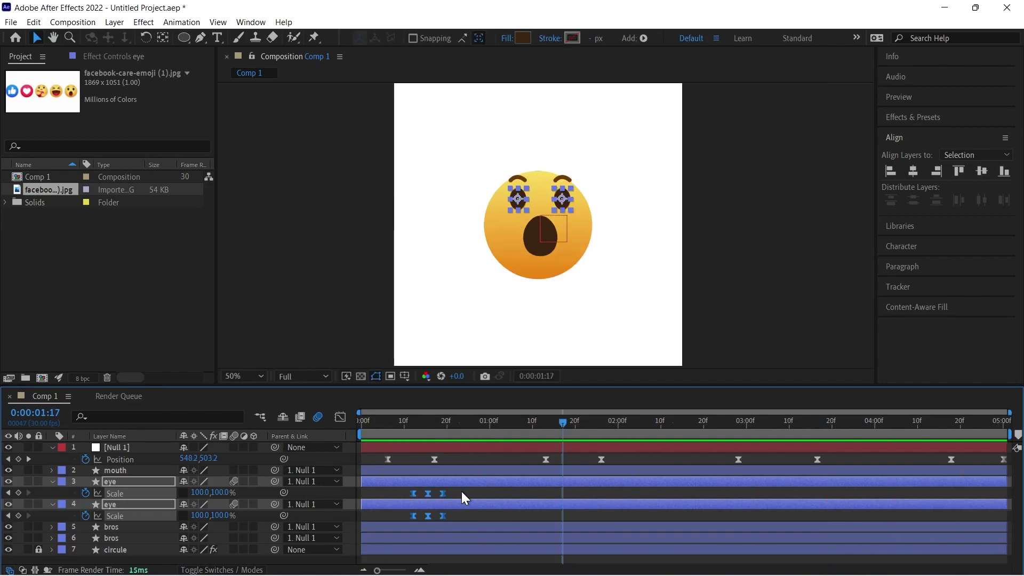
Step: Copy the three blink keyframes of each eye layer and paste them at 0:00:01:17
{"action": "left_click", "coordinate": [464, 492]}
{"action": "left_click_drag", "start_coordinate": [464, 491], "coordinate": [405, 493]}
{"action": "key", "text": "ctrl+c"}
{"action": "key", "text": "ctrl+v"}
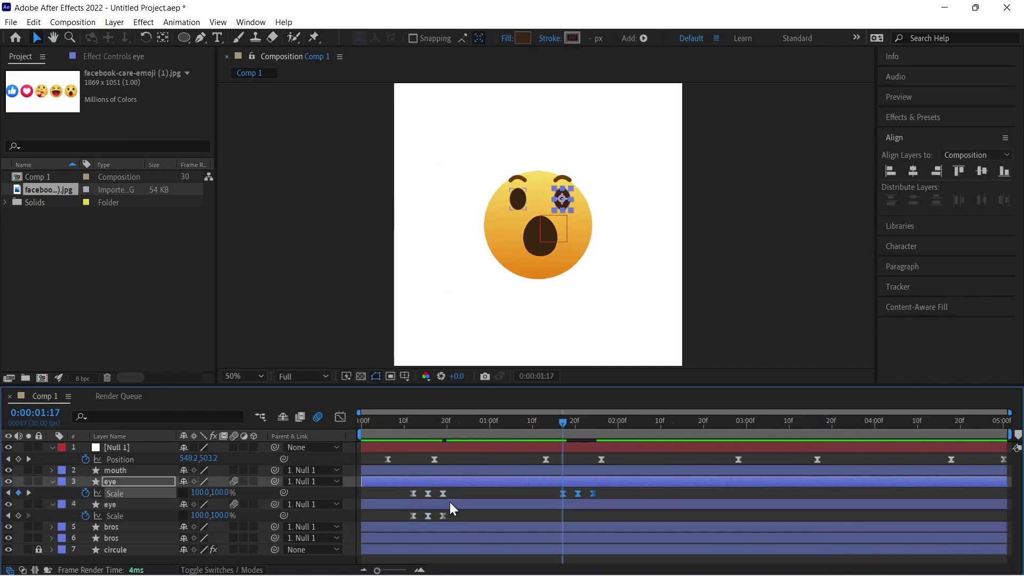
{"action": "left_click_drag", "start_coordinate": [465, 513], "coordinate": [401, 519]}
{"action": "key", "text": "ctrl+c"}
{"action": "key", "text": "ctrl+v"}
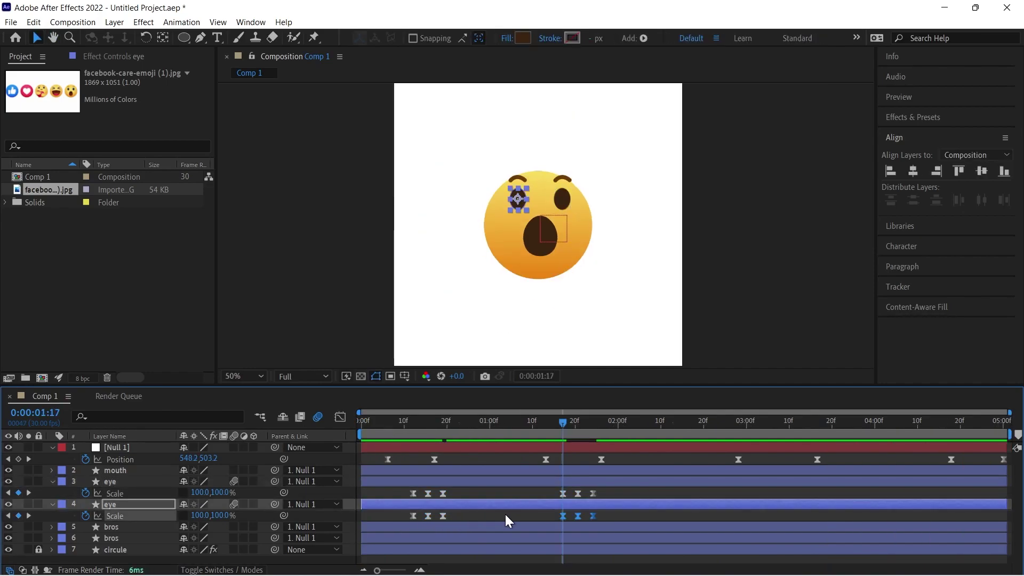
Step: Preview the second blink and shorten it on both eye layers to end at about 0:00:01:23
{"action": "left_click", "coordinate": [523, 431]}
{"action": "left_click", "coordinate": [517, 433]}
{"action": "key", "text": "space"}
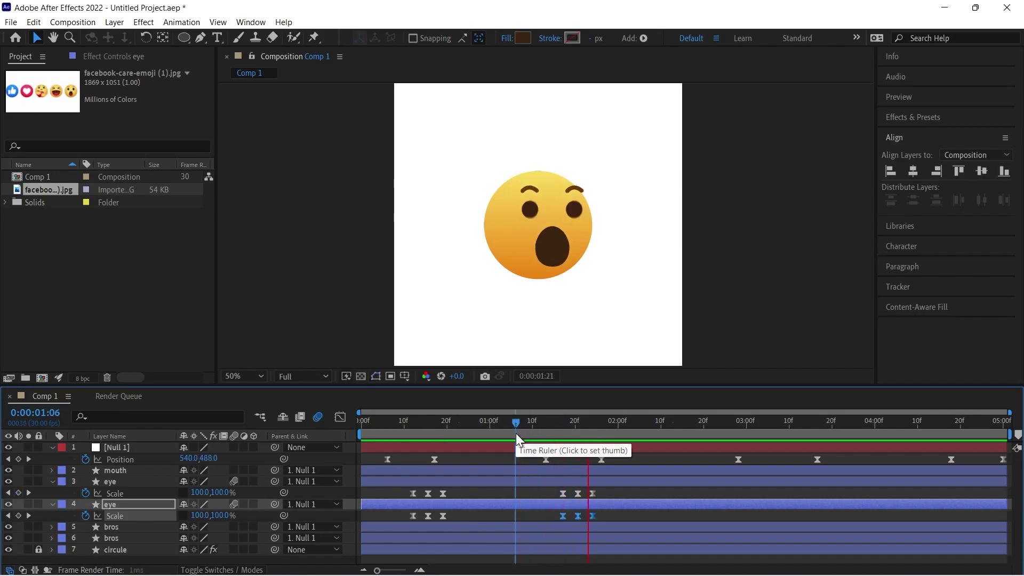
{"action": "left_click_drag", "start_coordinate": [603, 488], "coordinate": [555, 520]}
{"action": "left_click_drag", "start_coordinate": [592, 494], "coordinate": [556, 520]}
{"action": "left_click", "coordinate": [503, 433]}
{"action": "key", "text": "space"}
Step: Copy the shortened blink on each eye layer to about 0:00:02:29 and preview it
{"action": "key", "text": "ctrl+c"}
{"action": "key", "text": "ctrl+v"}
{"action": "key", "text": "ctrl+c"}
{"action": "key", "text": "ctrl+v"}
{"action": "left_click", "coordinate": [679, 433]}
{"action": "key", "text": "space"}
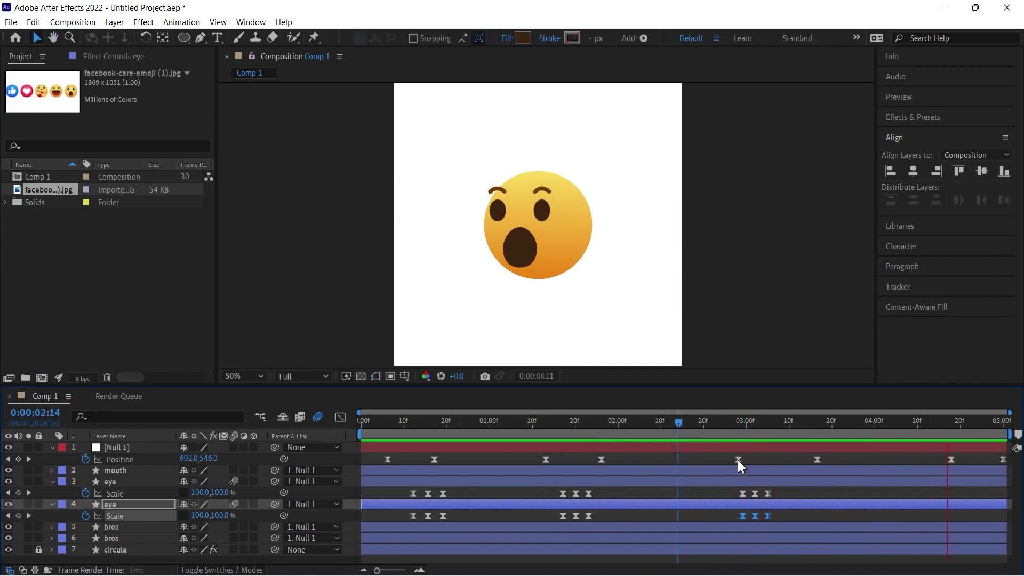
Step: Paste a fourth blink onto both eye layers at about 0:00:04:12 and preview the full animation
{"action": "key", "text": "space"}
{"action": "key", "text": "ctrl+v"}
{"action": "key", "text": "space"}
{"action": "key", "text": "space"}
{"action": "left_click_drag", "start_coordinate": [982, 486], "coordinate": [926, 517]}
{"action": "key", "text": "space"}
{"action": "key", "text": "space"}
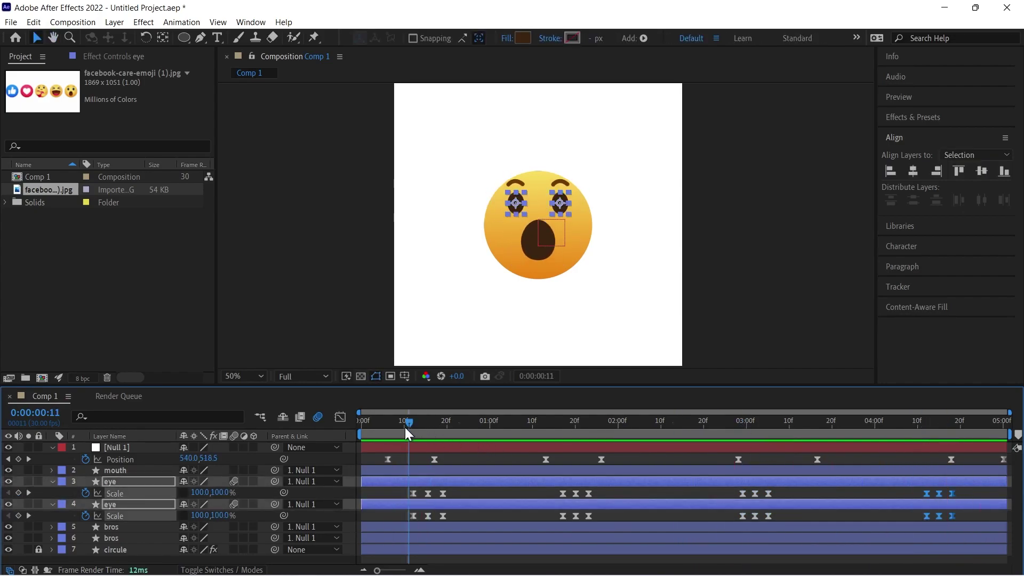
{"action": "key", "text": "space"}
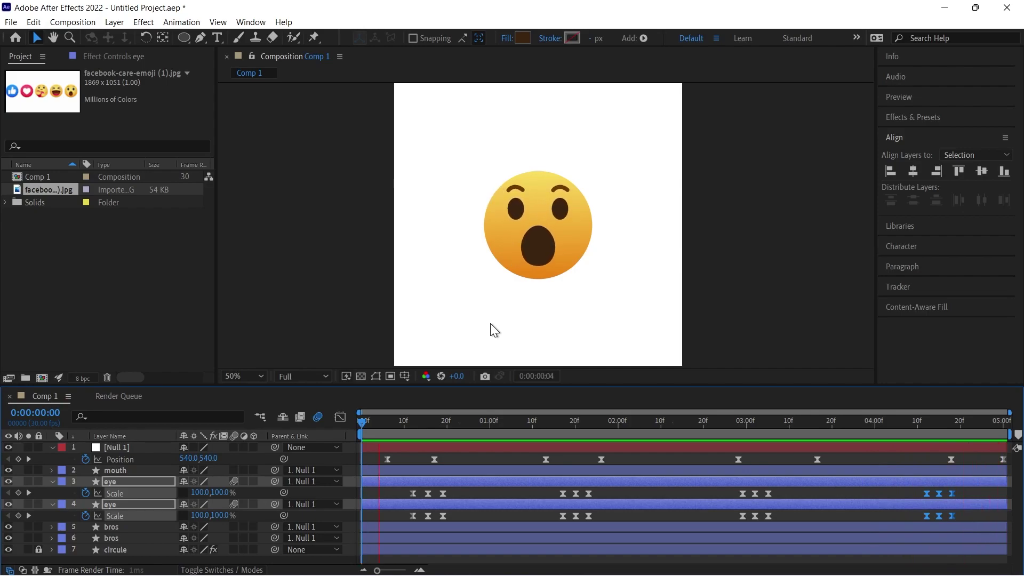
{"action": "key", "text": "space"}
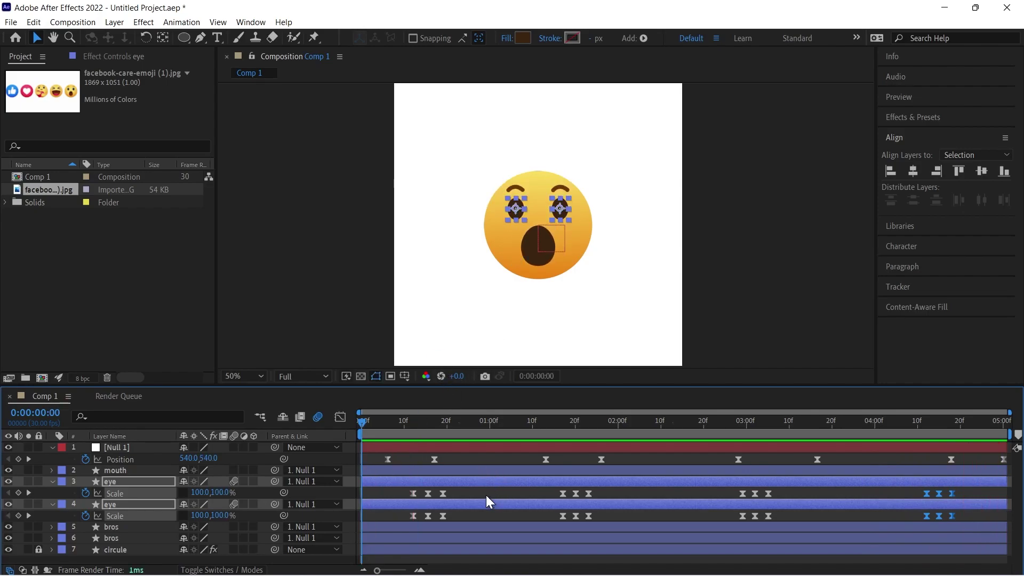
Step: Keyframe the mouth layer's Scale from 60% at 0:00:00:00 to 100% at 0:00:00:02
{"action": "key", "text": "ctrl+shift+a"}
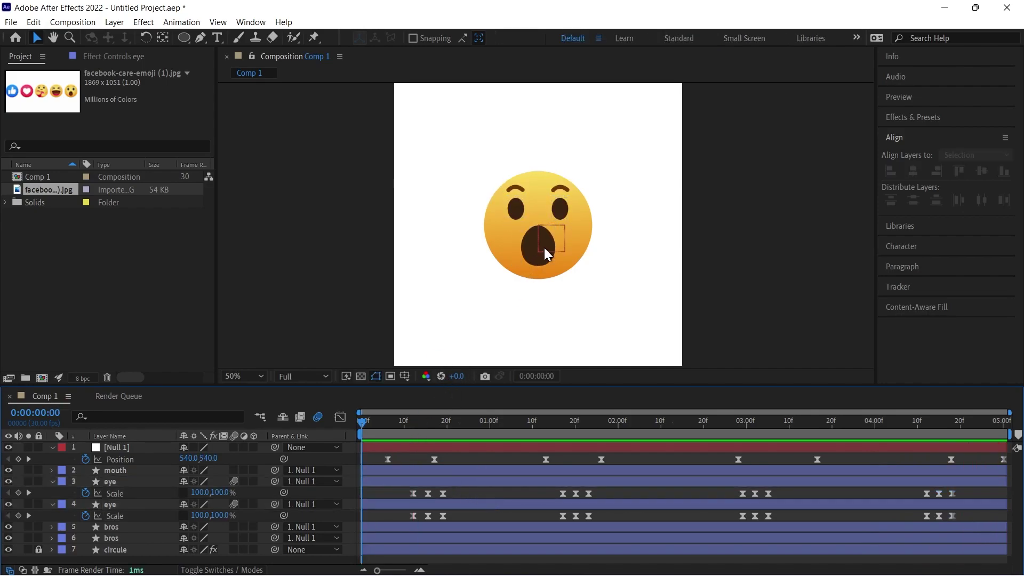
{"action": "left_click", "coordinate": [531, 256]}
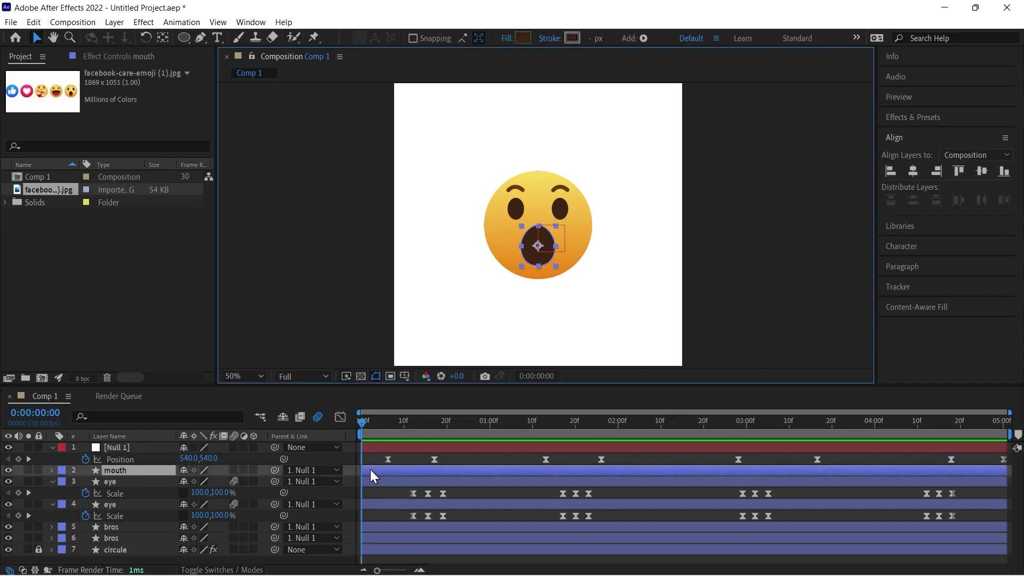
{"action": "key", "text": "s"}
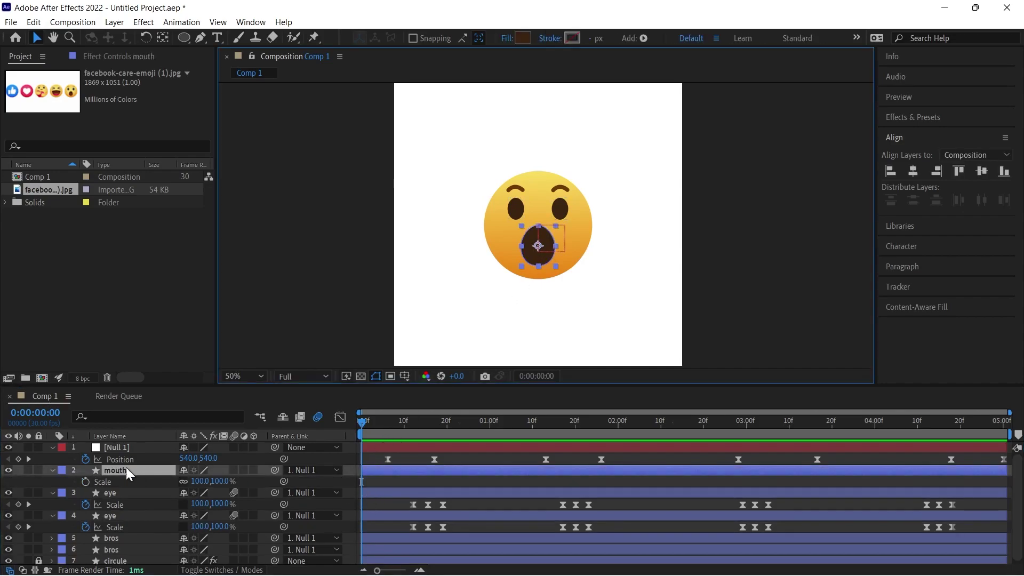
{"action": "left_click", "coordinate": [85, 482]}
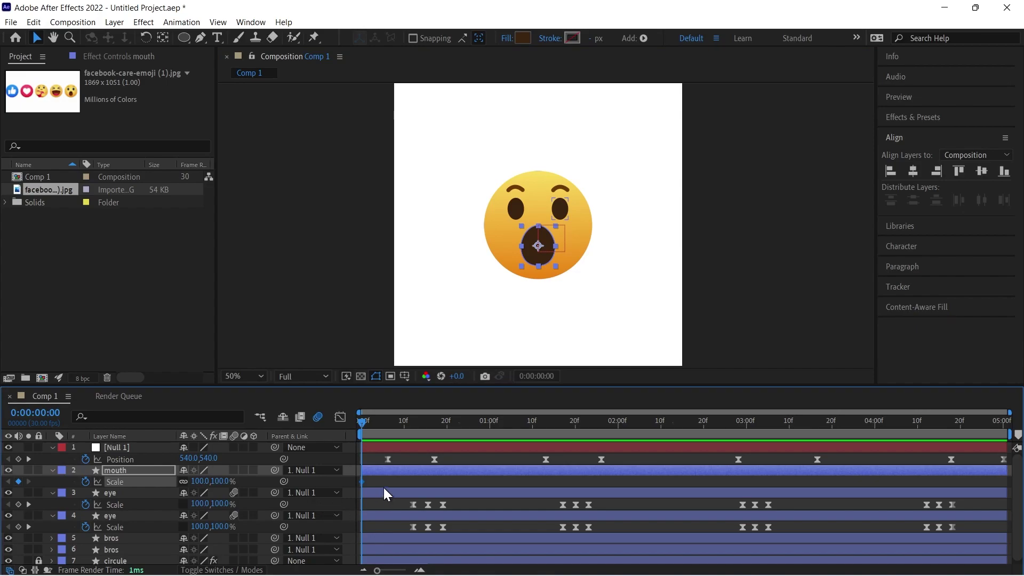
{"action": "scroll", "coordinate": [400, 485], "scroll_direction": "up", "scroll_amount": 5}
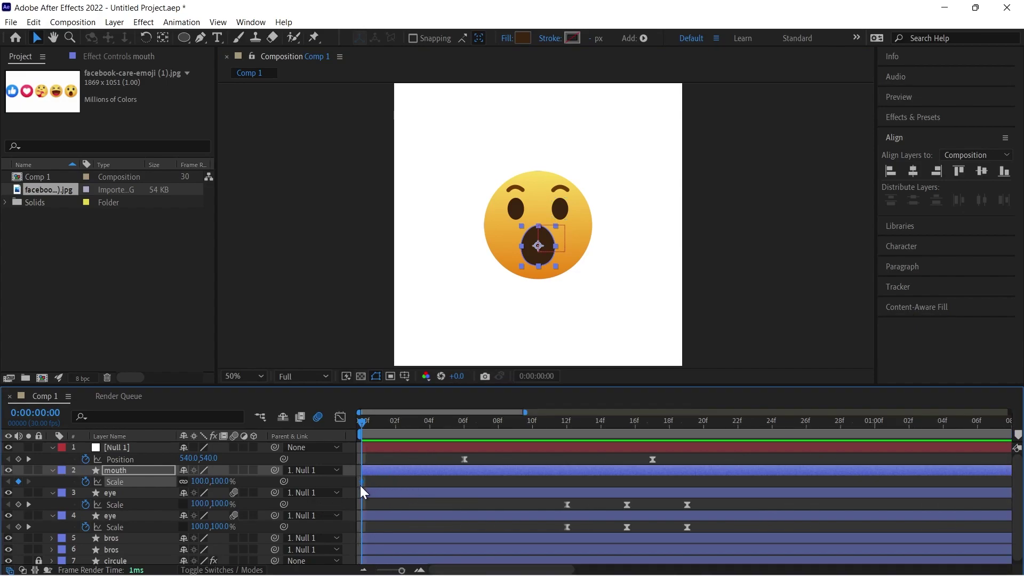
{"action": "left_click_drag", "start_coordinate": [363, 482], "coordinate": [394, 497]}
{"action": "left_click", "coordinate": [201, 481]}
{"action": "type", "text": "60"}
{"action": "key", "text": "Return"}
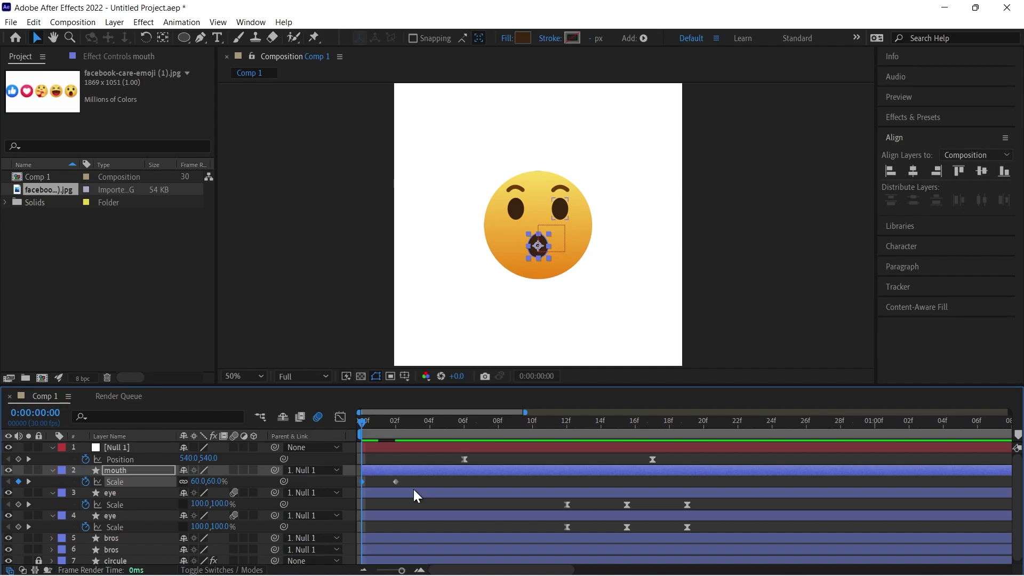
Step: Retime the mouth's Scale keyframes to 0:00:00:02 and 0:00:00:12, Easy Ease both, and preview the growth
{"action": "left_click", "coordinate": [420, 481]}
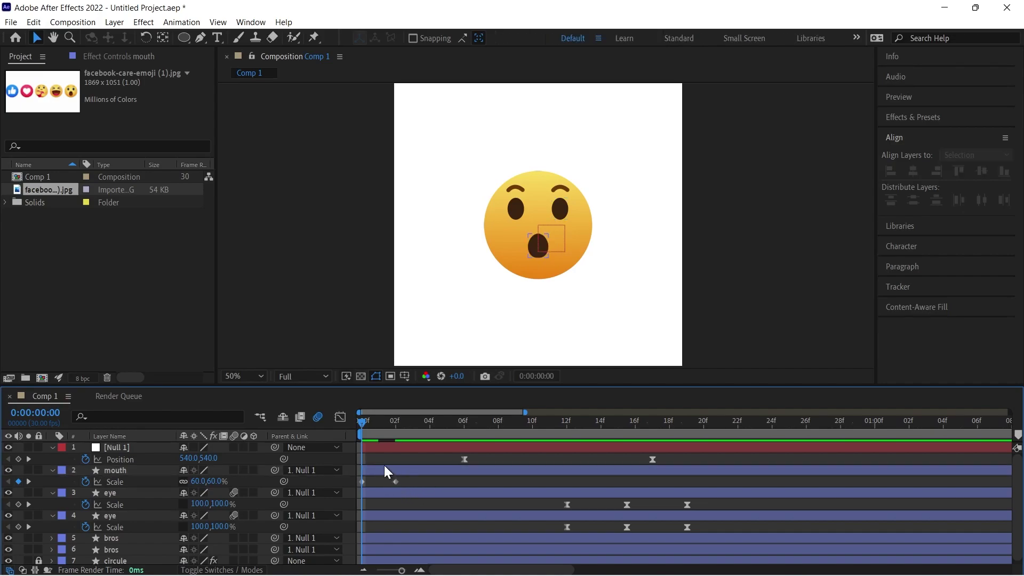
{"action": "key", "text": "space"}
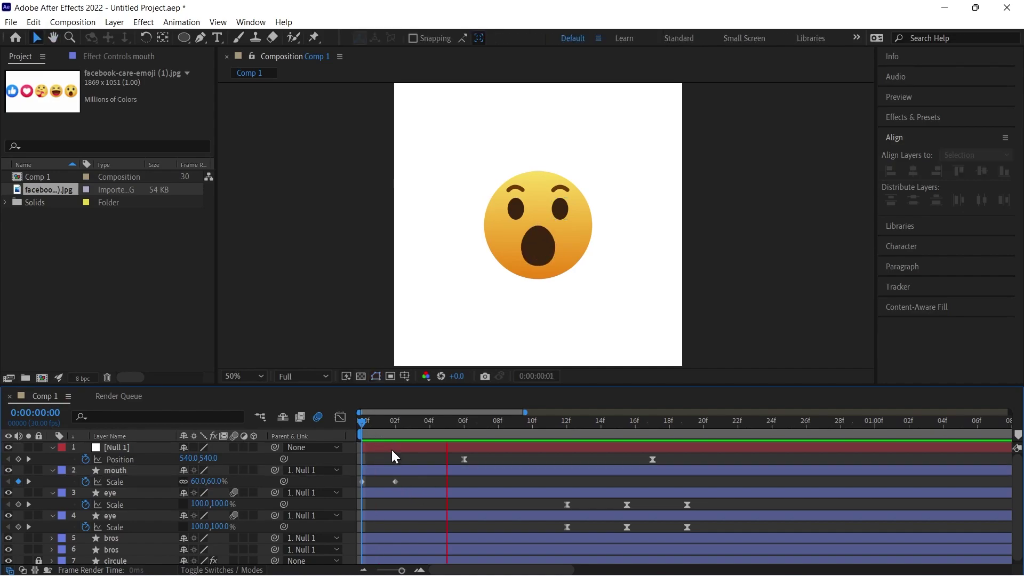
{"action": "key", "text": "space"}
{"action": "left_click", "coordinate": [396, 482]}
{"action": "left_click_drag", "start_coordinate": [397, 482], "coordinate": [569, 482]}
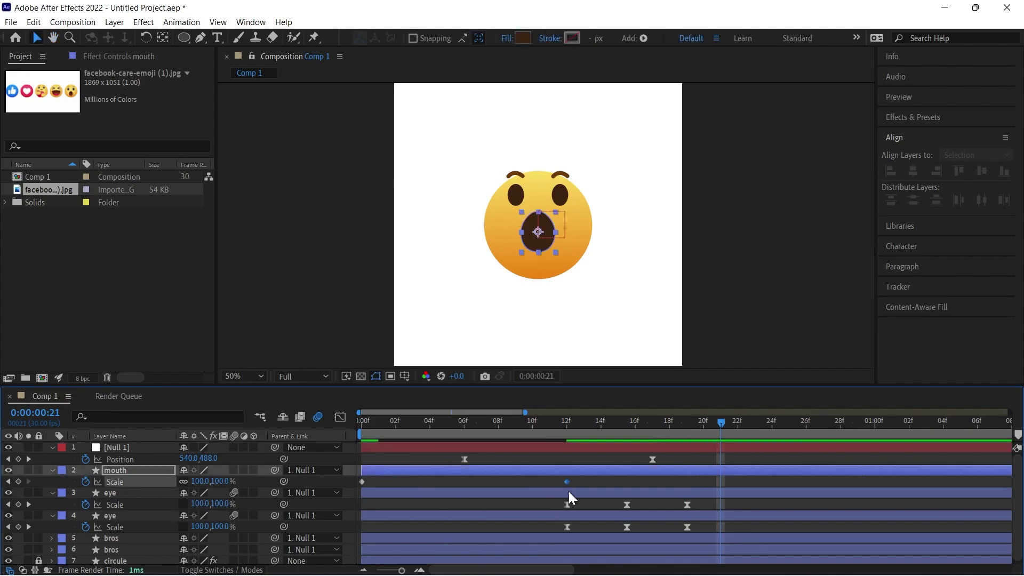
{"action": "left_click_drag", "start_coordinate": [364, 482], "coordinate": [397, 483]}
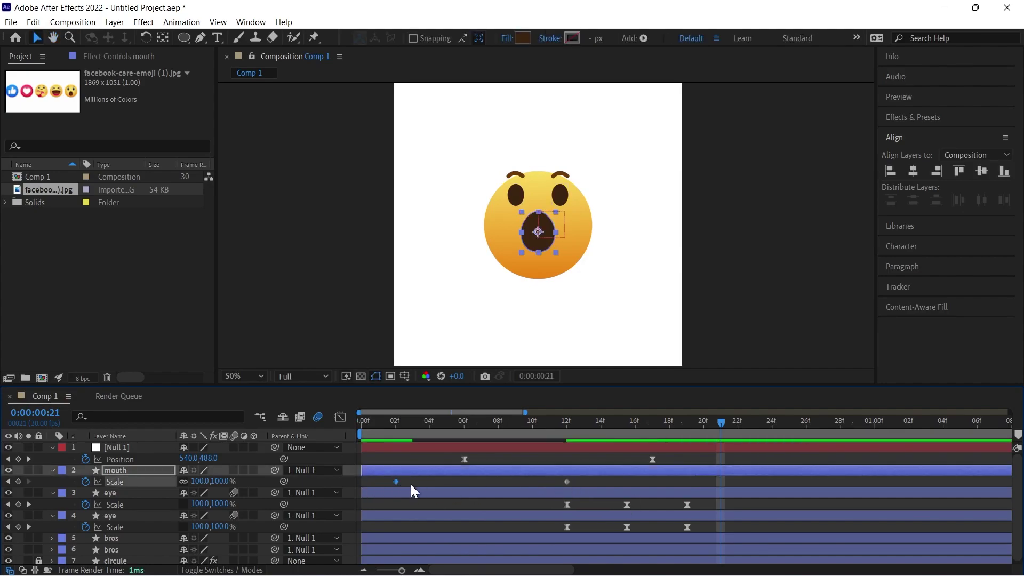
{"action": "left_click_drag", "start_coordinate": [581, 480], "coordinate": [395, 478]}
{"action": "key", "text": "space"}
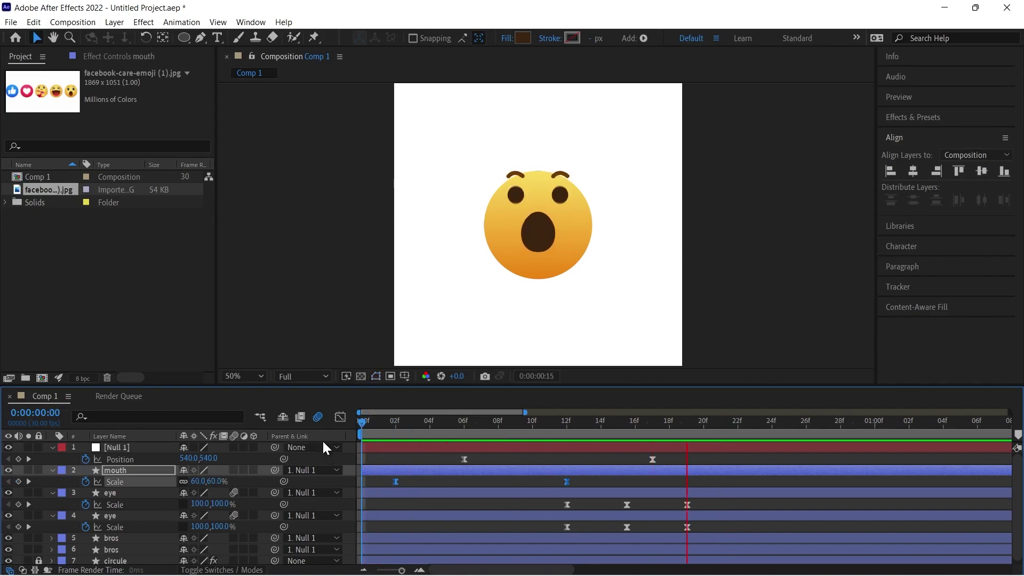
Step: Delay the mouth's Scale keyframes to 0:00:00:06 and 0:00:00:17 to match the null's first move, and preview
{"action": "left_click_drag", "start_coordinate": [401, 485], "coordinate": [462, 485]}
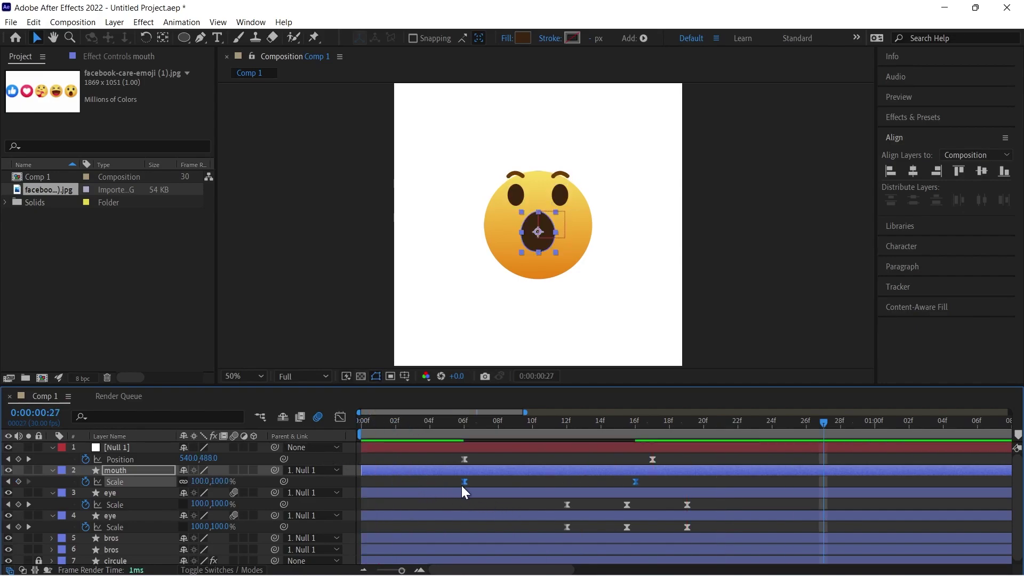
{"action": "left_click_drag", "start_coordinate": [636, 482], "coordinate": [647, 485]}
{"action": "key", "text": "space"}
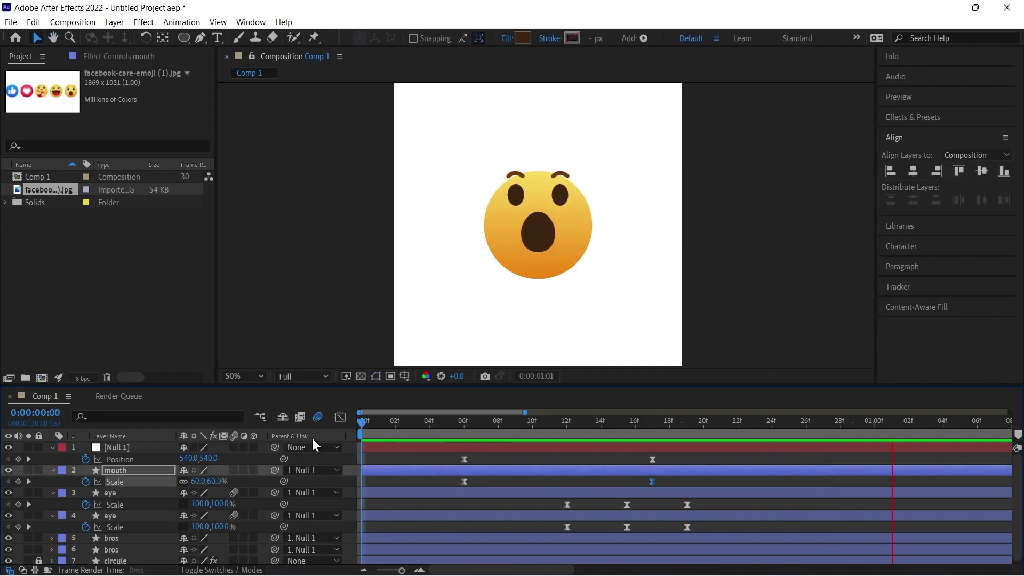
{"action": "key", "text": "space"}
{"action": "key", "text": "minus"}
{"action": "key", "text": "minus"}
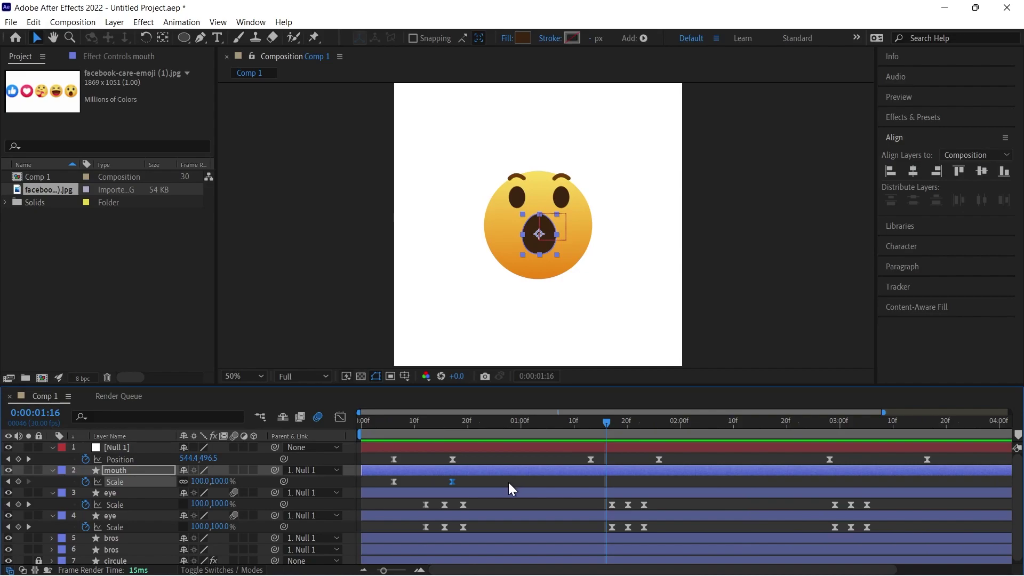
Step: Reduce the mouth's second Scale keyframe at 0:00:00:17 to 90% and preview the mouth's growth
{"action": "left_click", "coordinate": [508, 482]}
{"action": "left_click_drag", "start_coordinate": [430, 424], "coordinate": [402, 437]}
{"action": "key", "text": "space"}
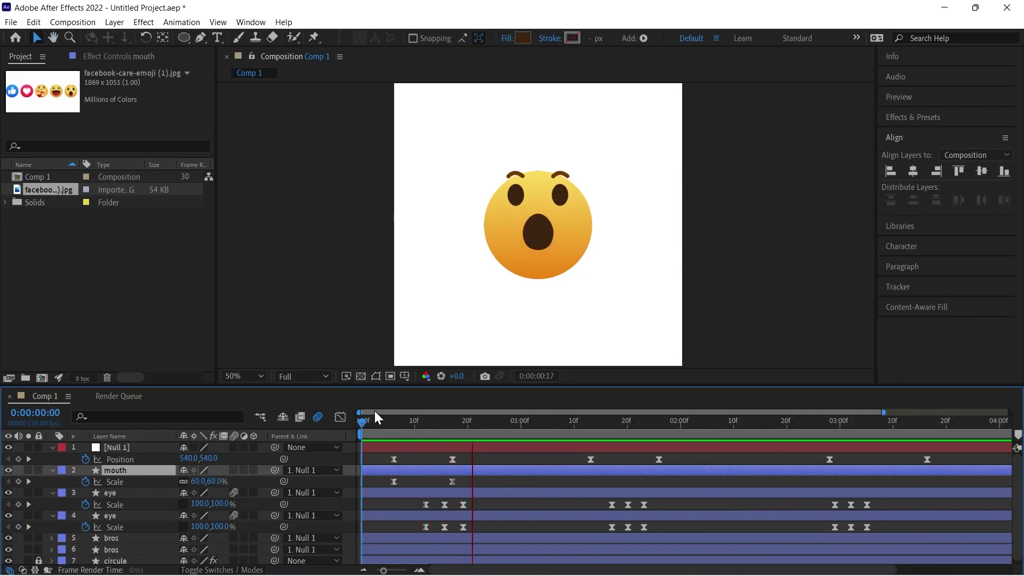
{"action": "key", "text": "space"}
{"action": "key", "text": "Home"}
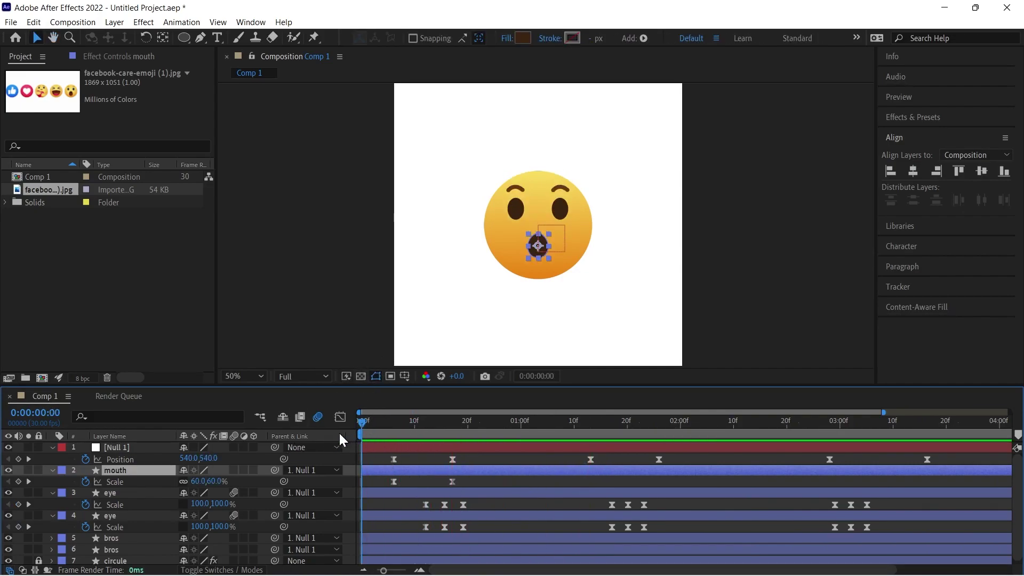
{"action": "key", "text": "space"}
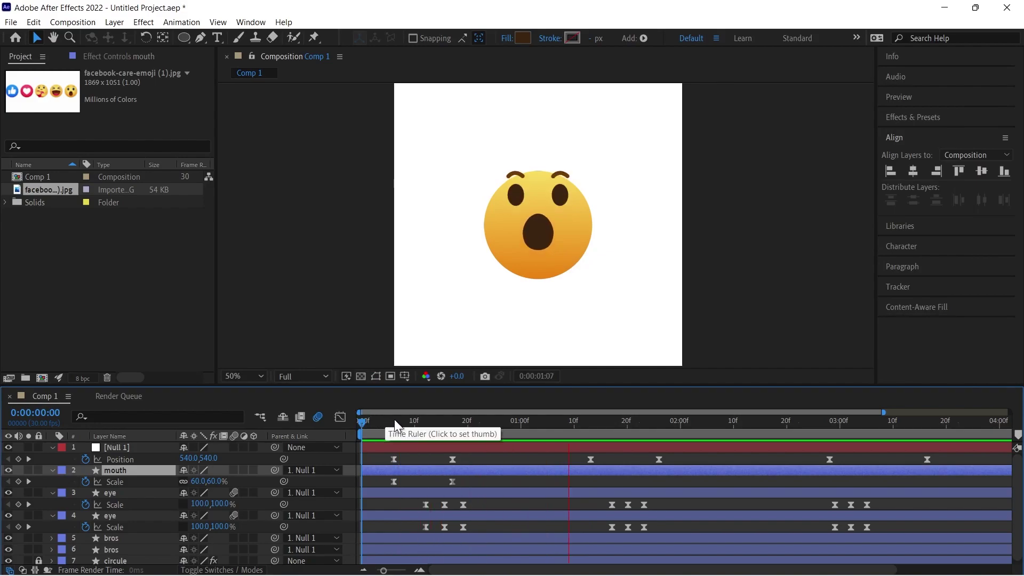
Step: Copy the mouth's 90% Scale keyframe to 0:00:02:28 and add a 70% Scale keyframe at 0:00:03:08
{"action": "left_click_drag", "start_coordinate": [813, 434], "coordinate": [821, 434]}
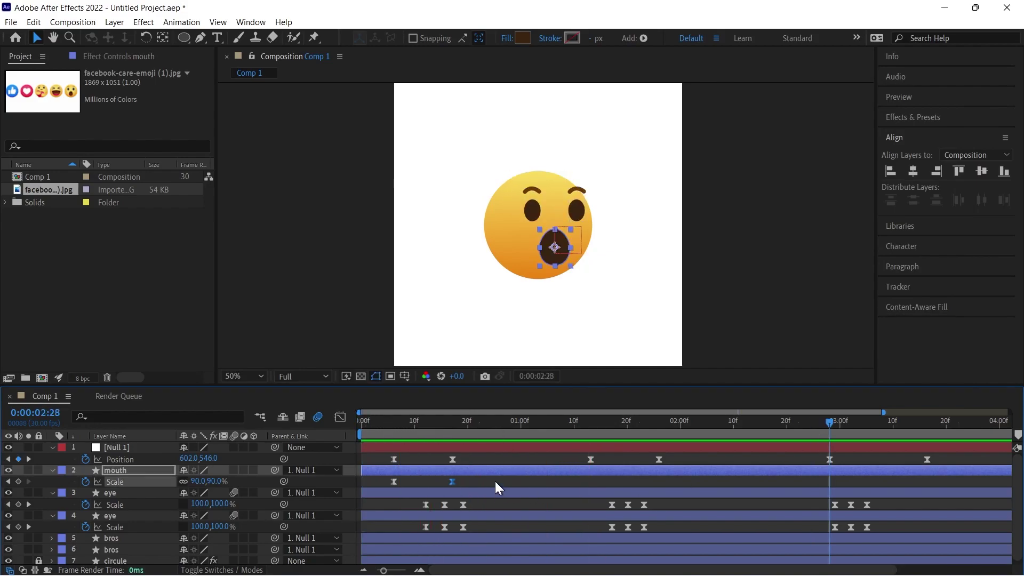
{"action": "left_click_drag", "start_coordinate": [495, 480], "coordinate": [443, 485]}
{"action": "key", "text": "ctrl+c"}
{"action": "key", "text": "ctrl+v"}
{"action": "key", "text": "shift+Page_Down"}
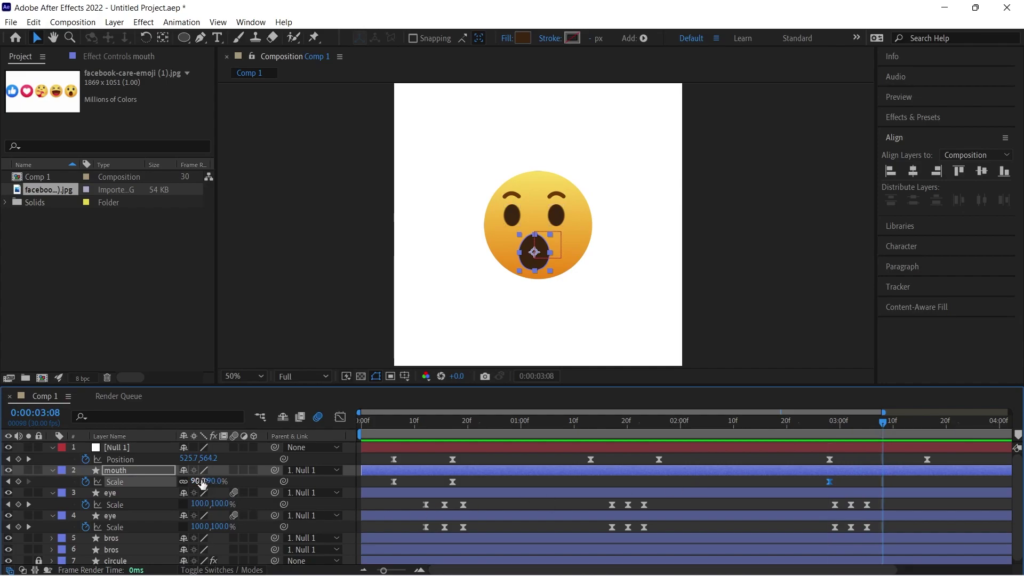
{"action": "left_click", "coordinate": [200, 481]}
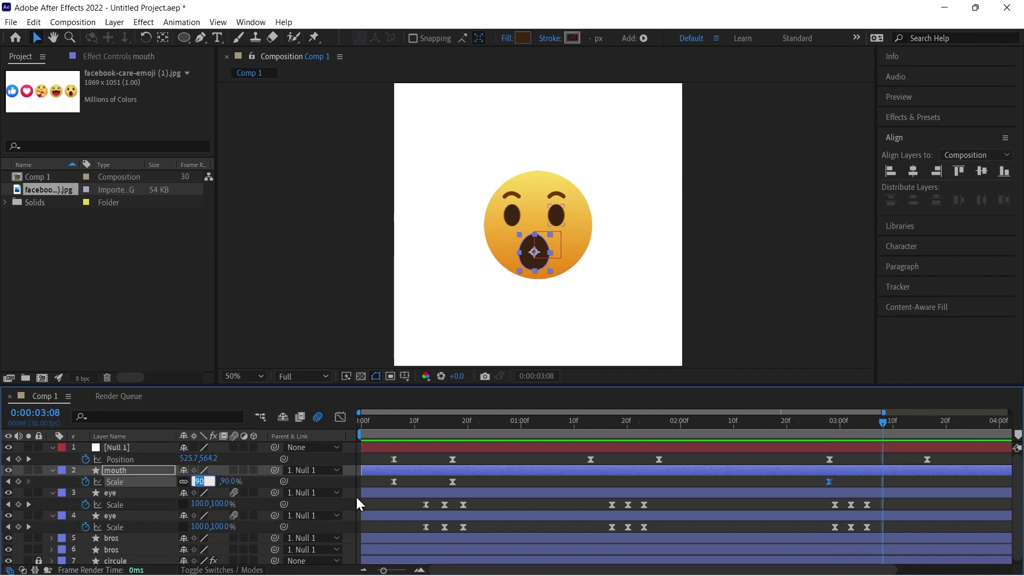
{"action": "type", "text": "70"}
{"action": "key", "text": "Return"}
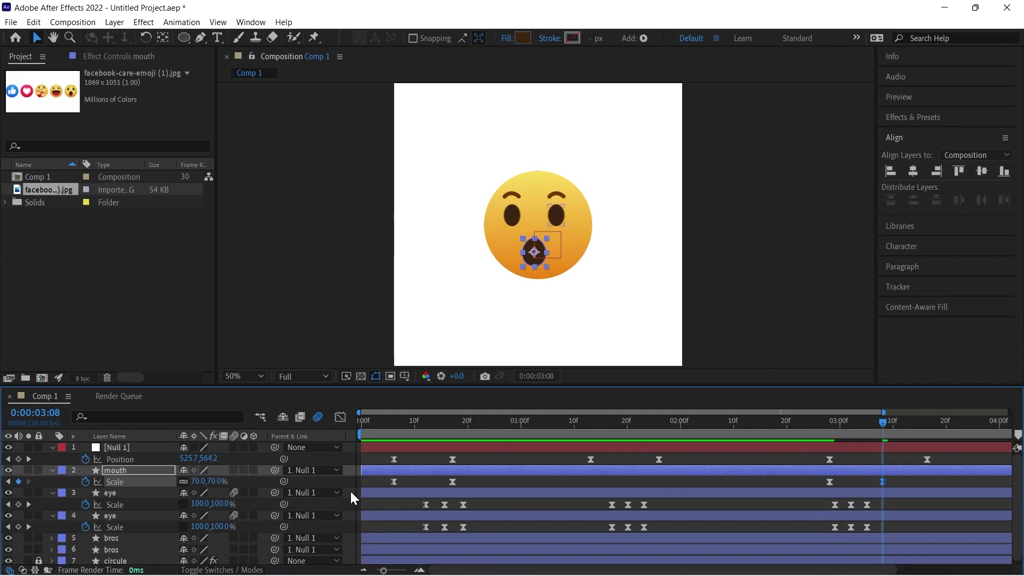
Step: Add a 100% Scale keyframe to the mouth, place it at 0:00:03:17, and preview the mouth shrinking and growing
{"action": "left_click_drag", "start_coordinate": [893, 432], "coordinate": [924, 437]}
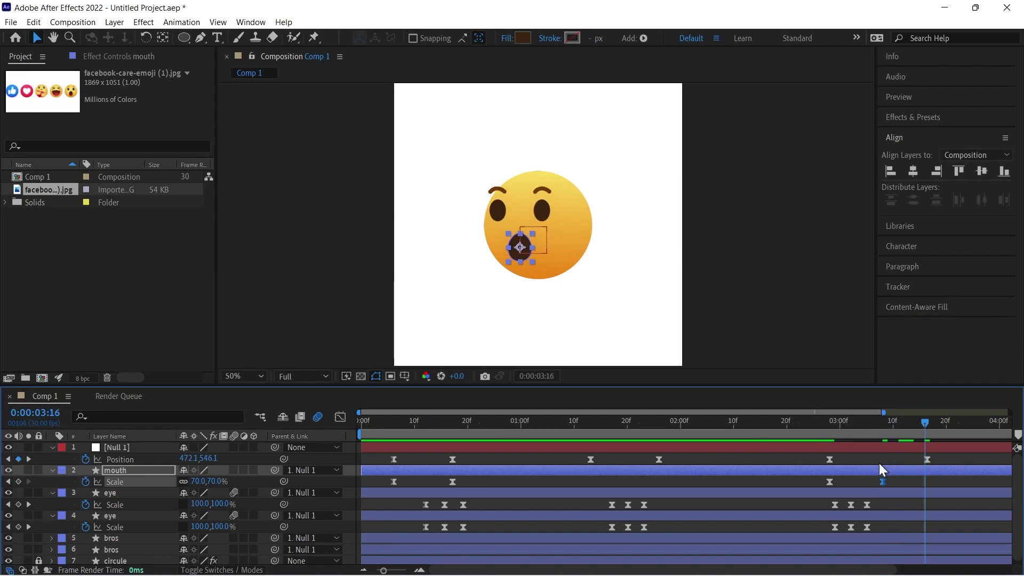
{"action": "left_click", "coordinate": [199, 482]}
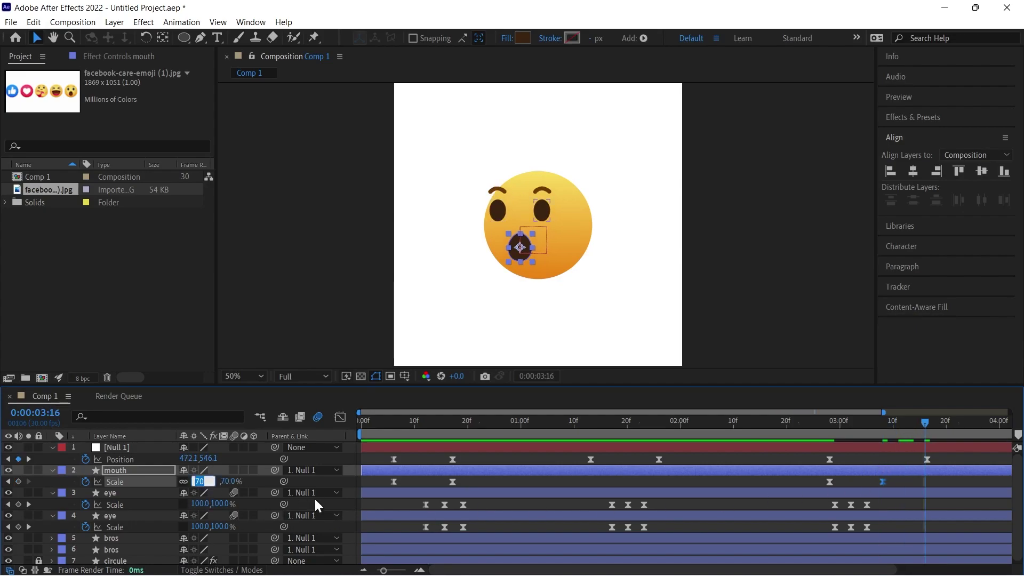
{"action": "type", "text": "100"}
{"action": "key", "text": "Return"}
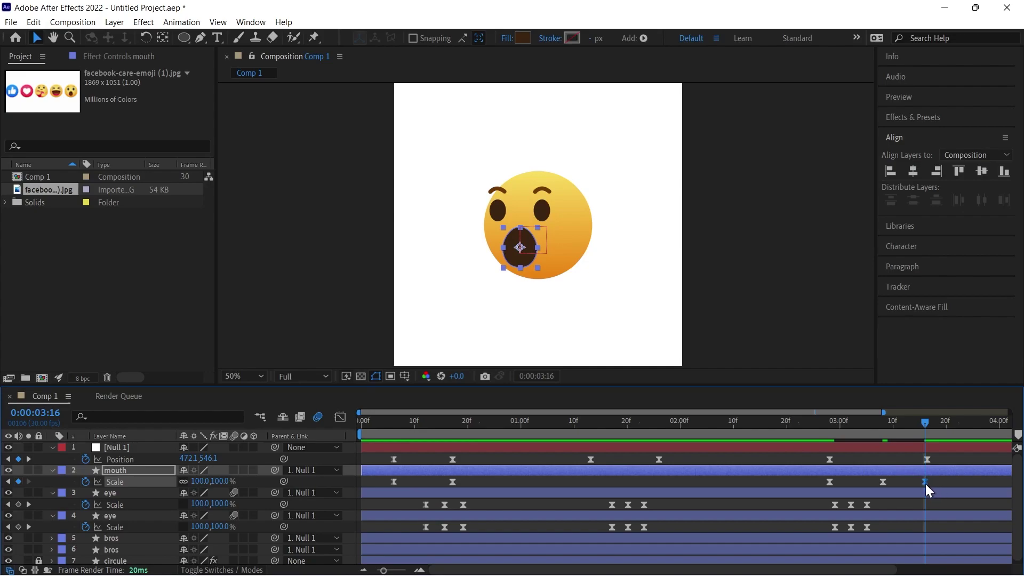
{"action": "left_click_drag", "start_coordinate": [926, 484], "coordinate": [930, 484]}
{"action": "left_click_drag", "start_coordinate": [925, 423], "coordinate": [760, 441]}
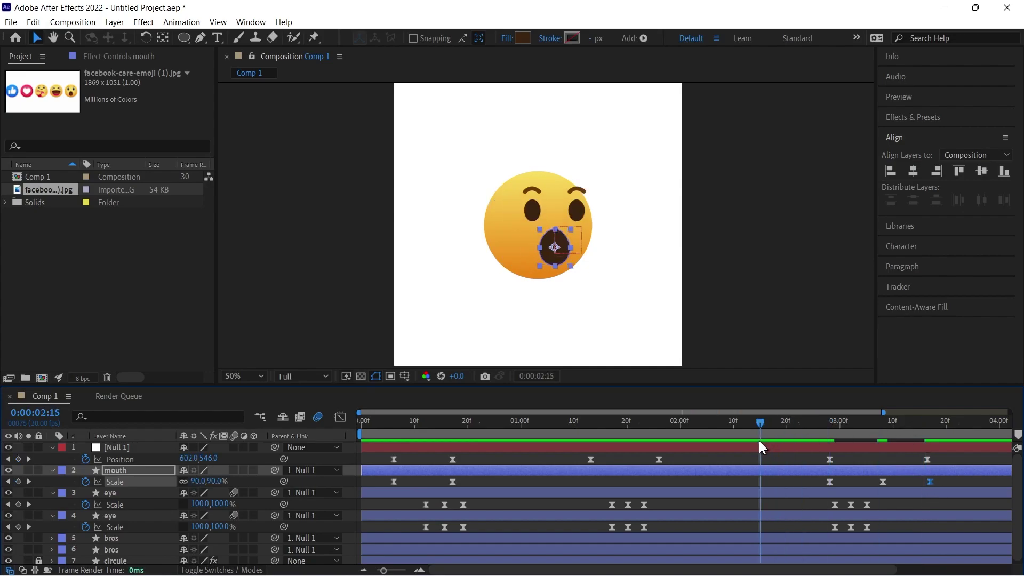
{"action": "key", "text": "space"}
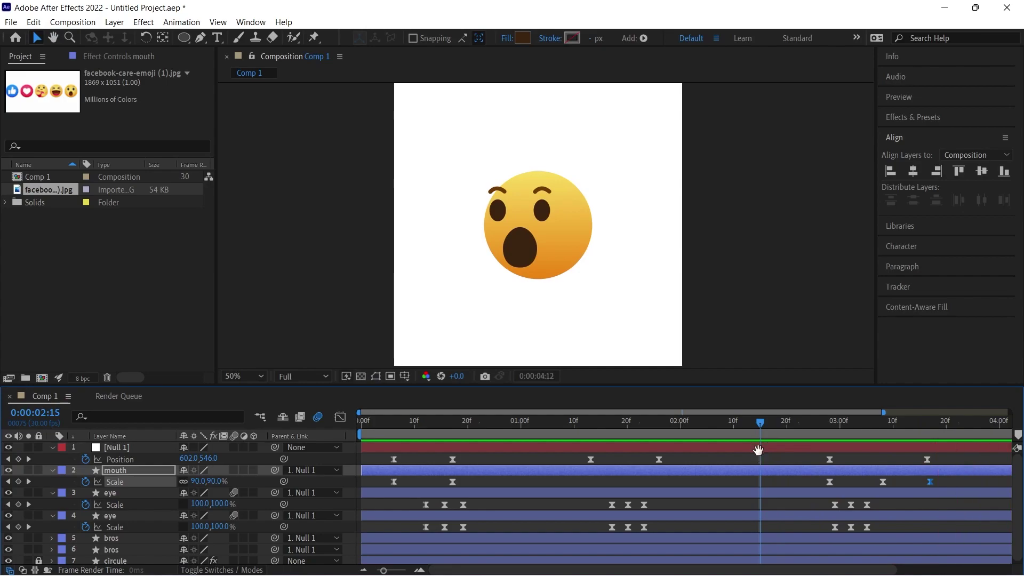
{"action": "key", "text": "space"}
Step: Set the mouth's Scale keyframe at 0:00:03:17 to 90% and preview the animation
{"action": "left_click", "coordinate": [773, 433]}
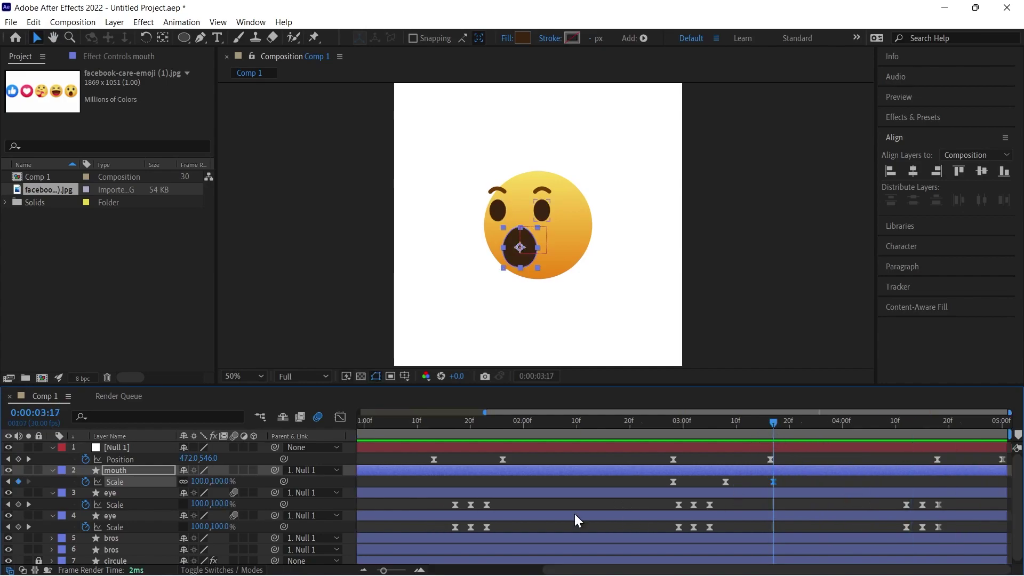
{"action": "left_click", "coordinate": [198, 481]}
{"action": "type", "text": "90"}
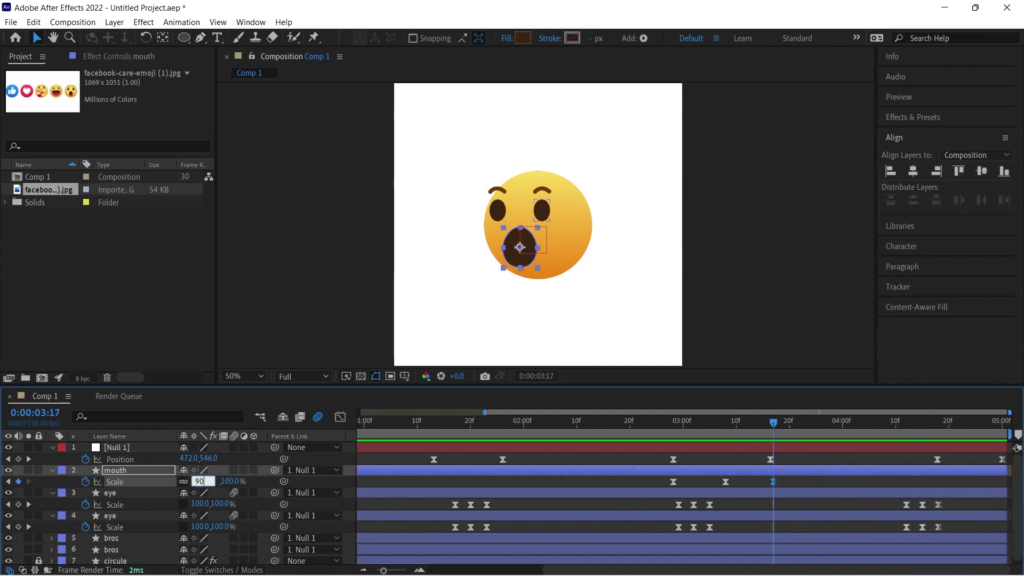
{"action": "key", "text": "Return"}
{"action": "left_click_drag", "start_coordinate": [697, 437], "coordinate": [635, 444]}
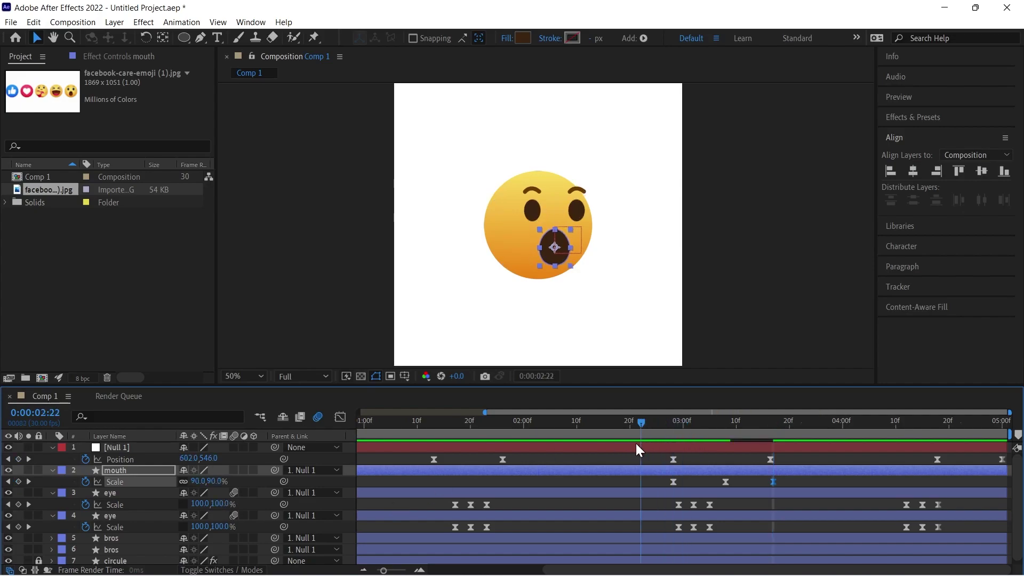
{"action": "key", "text": "space"}
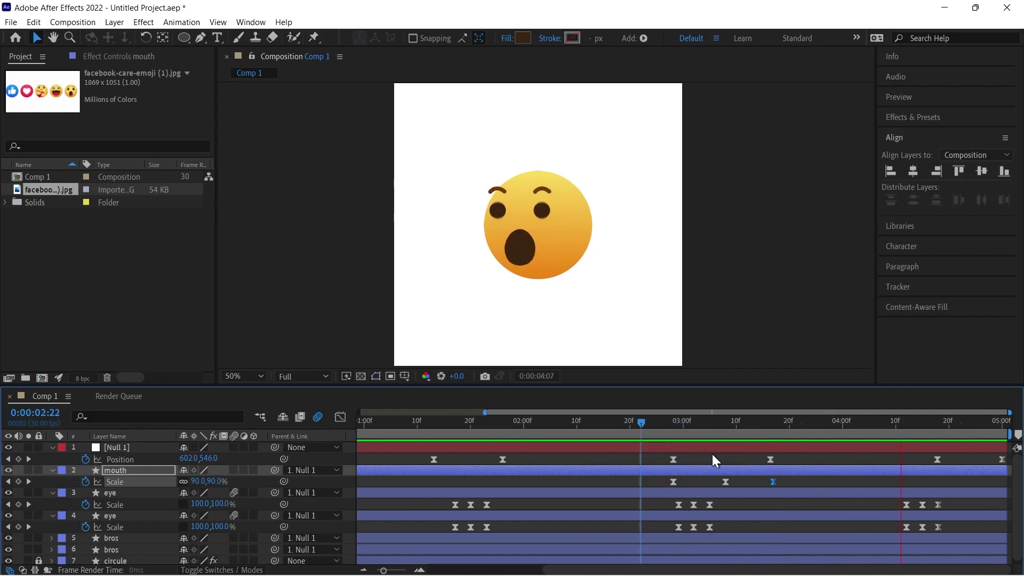
{"action": "key", "text": "space"}
{"action": "scroll", "coordinate": [619, 468], "scroll_direction": "down", "scroll_amount": 1}
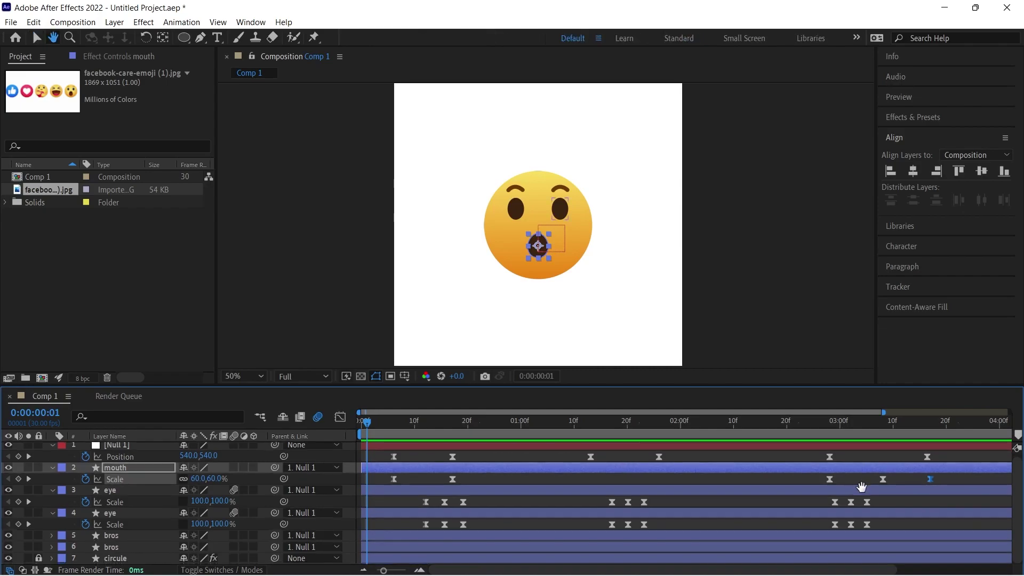
{"action": "key", "text": "space"}
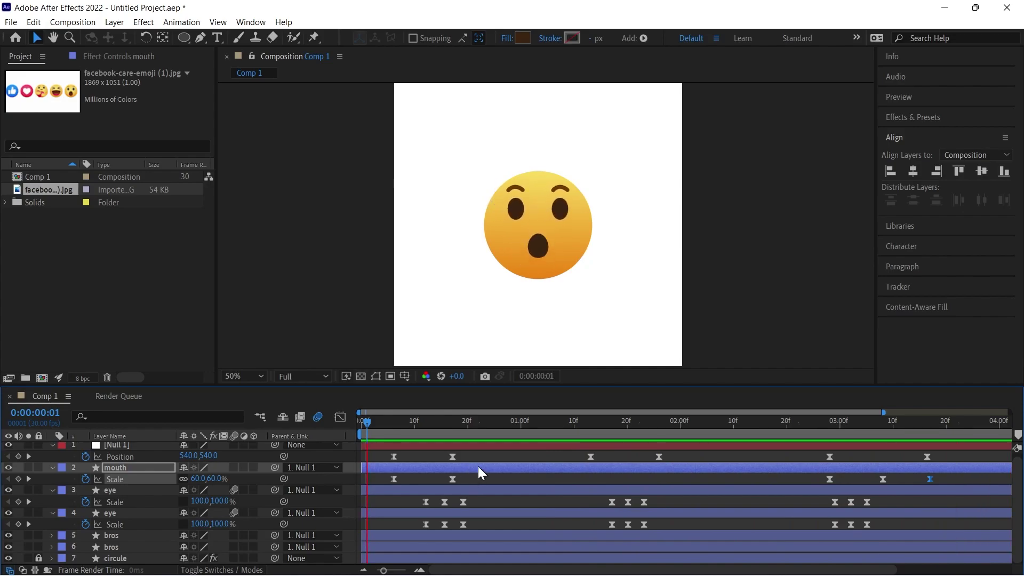
{"action": "key", "text": "space"}
Step: Delete the last blink's Scale keyframes at about 0:00:04:12 from both eye layers and preview the animation
{"action": "left_click_drag", "start_coordinate": [891, 422], "coordinate": [971, 522]}
{"action": "left_click", "coordinate": [895, 504]}
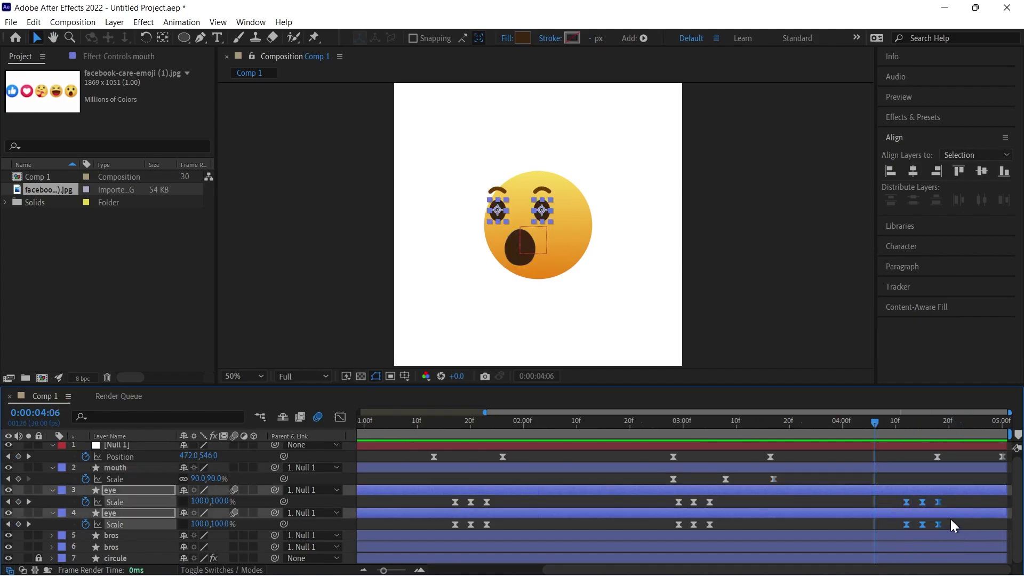
{"action": "key", "text": "Delete"}
{"action": "left_click_drag", "start_coordinate": [877, 427], "coordinate": [1013, 447]}
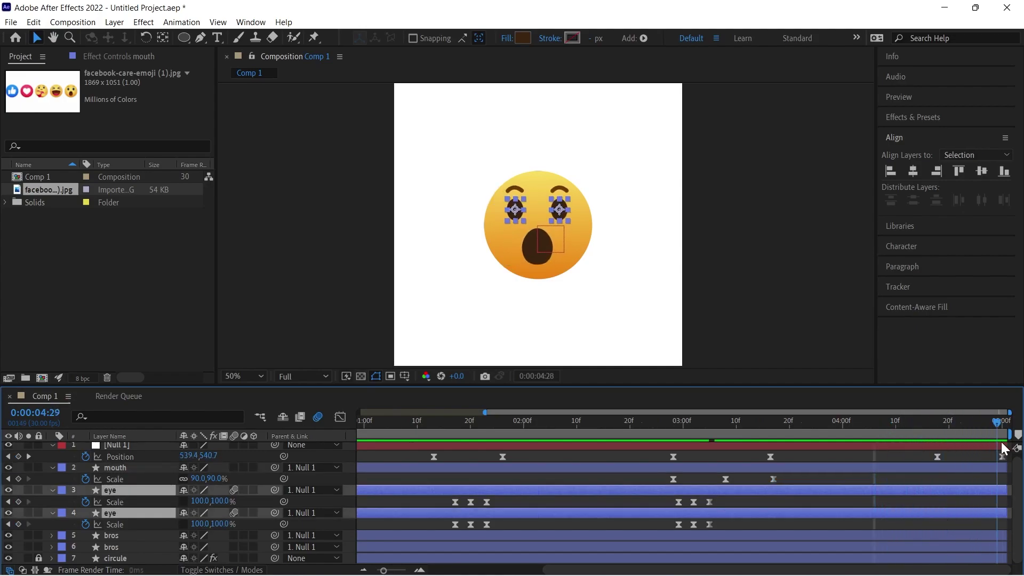
{"action": "key", "text": "space"}
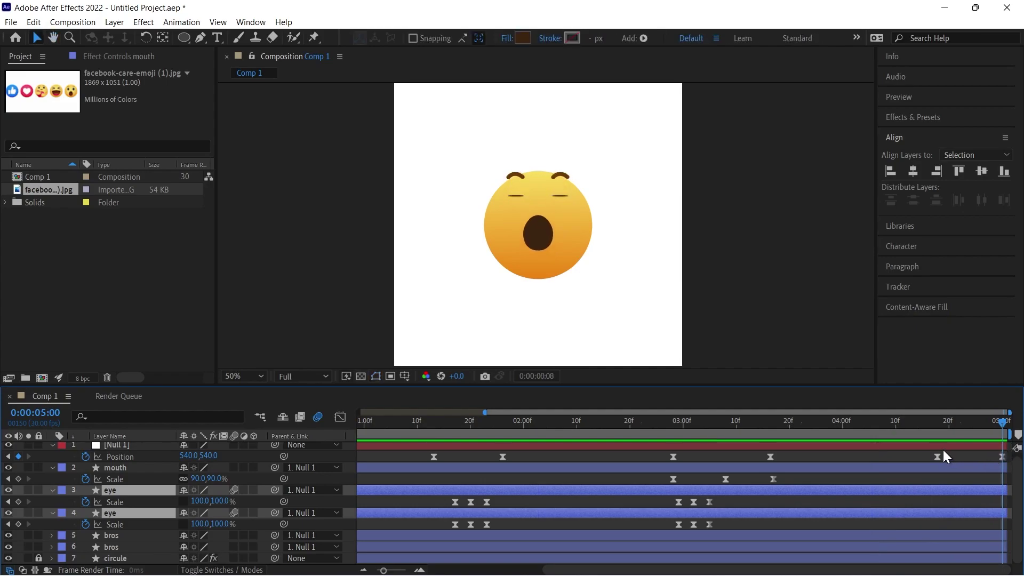
{"action": "key", "text": "space"}
{"action": "key", "text": "space"}
{"action": "left_click_drag", "start_coordinate": [809, 475], "coordinate": [450, 489]}
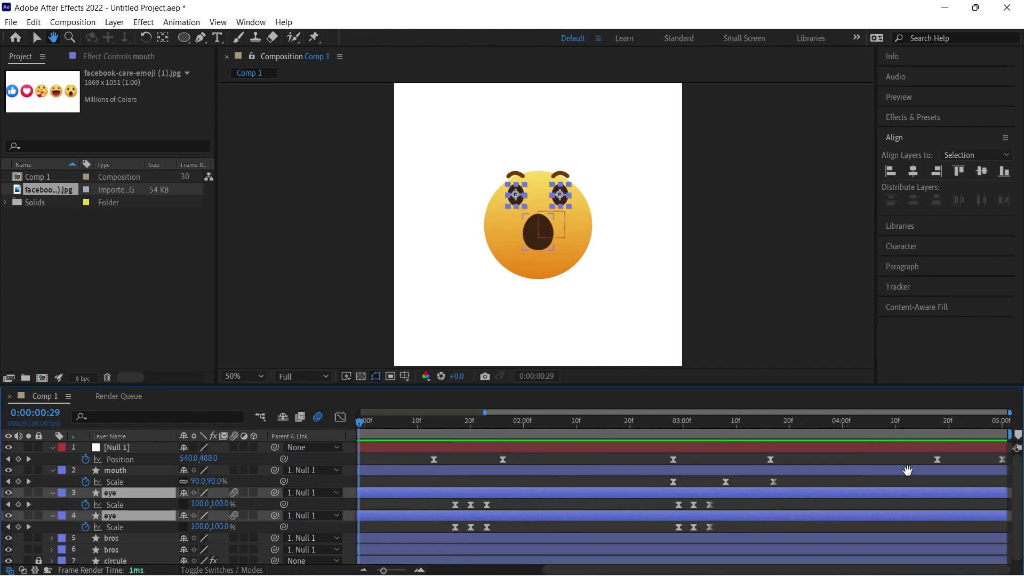
Step: Copy the mouth's 90% Scale keyframe to 0:00:04:18 and its initial 60% keyframe to 0:00:05:00, and preview the loop
{"action": "left_click", "coordinate": [773, 425]}
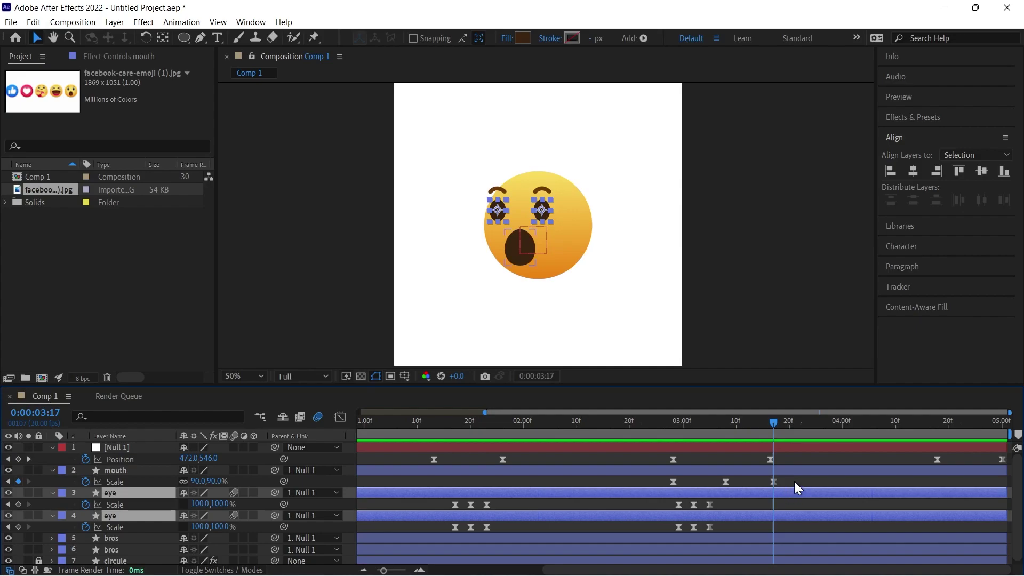
{"action": "left_click", "coordinate": [774, 481]}
{"action": "left_click", "coordinate": [938, 428]}
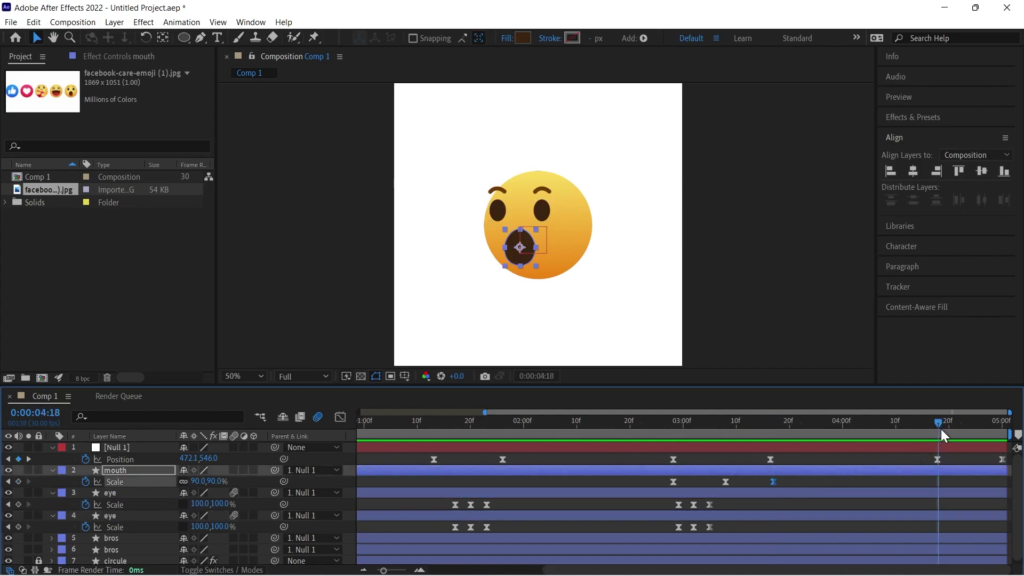
{"action": "key", "text": "ctrl+v"}
{"action": "left_click_drag", "start_coordinate": [432, 429], "coordinate": [337, 437]}
{"action": "key", "text": "Home"}
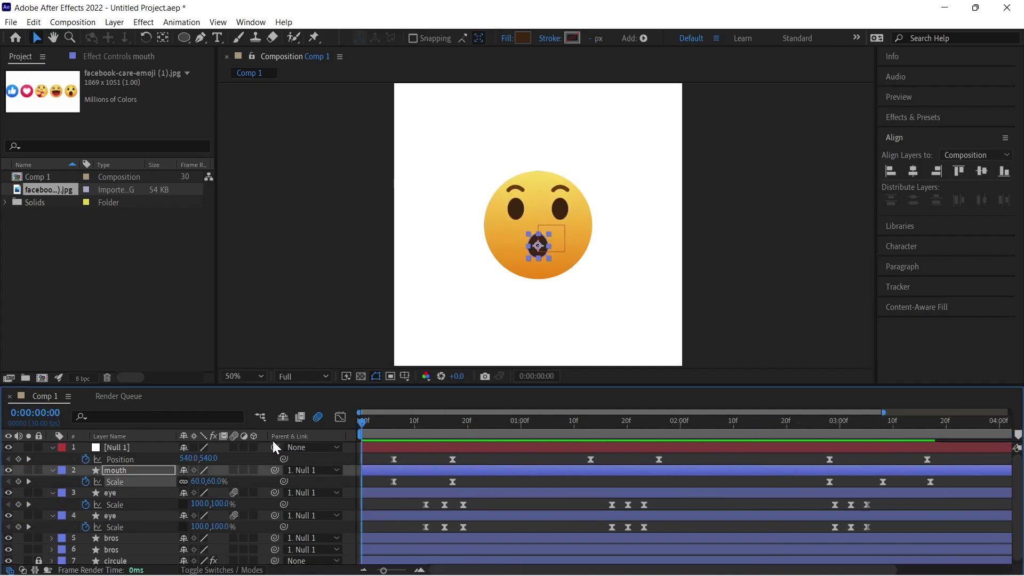
{"action": "left_click_drag", "start_coordinate": [380, 482], "coordinate": [446, 473]}
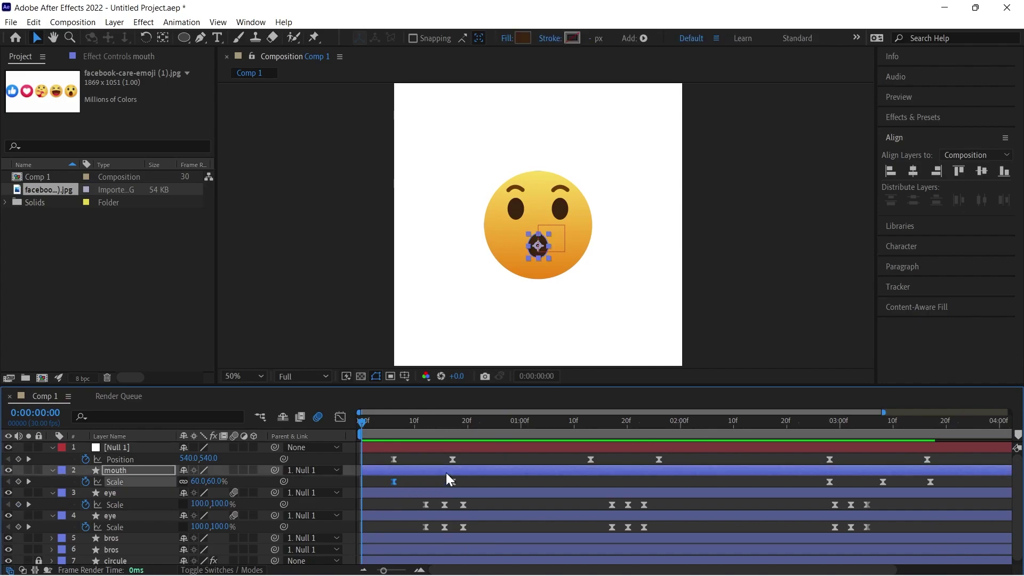
{"action": "left_click_drag", "start_coordinate": [578, 427], "coordinate": [714, 438]}
{"action": "key", "text": "space"}
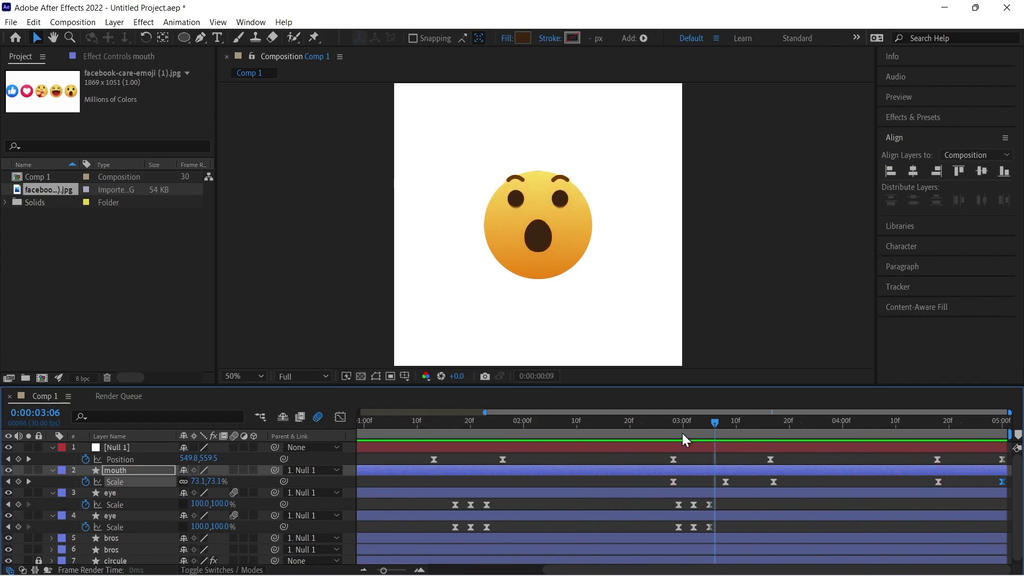
Step: Enable motion blur on the mouth and eyebrow layers and preview the animation from the start
{"action": "key", "text": "Home"}
{"action": "key", "text": "ctrl+a"}
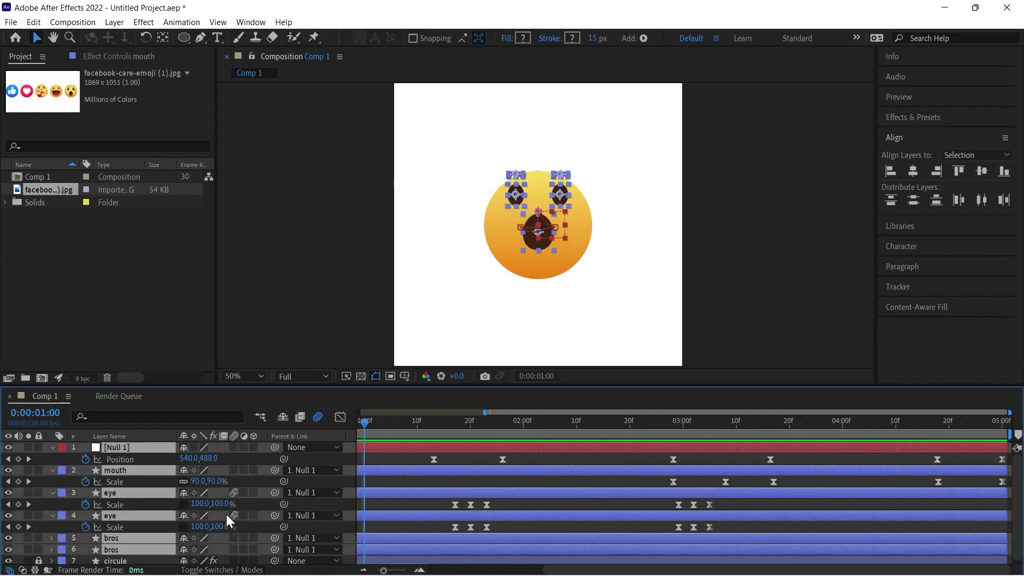
{"action": "left_click", "coordinate": [236, 446]}
{"action": "key", "text": "ctrl+shift+a"}
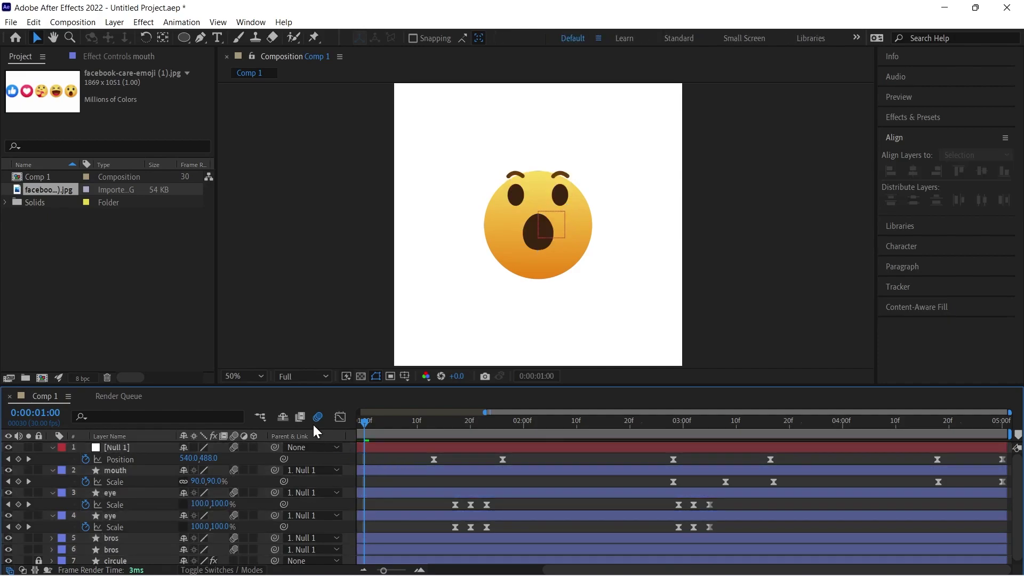
{"action": "key", "text": "space"}
{"action": "key", "text": "Home"}
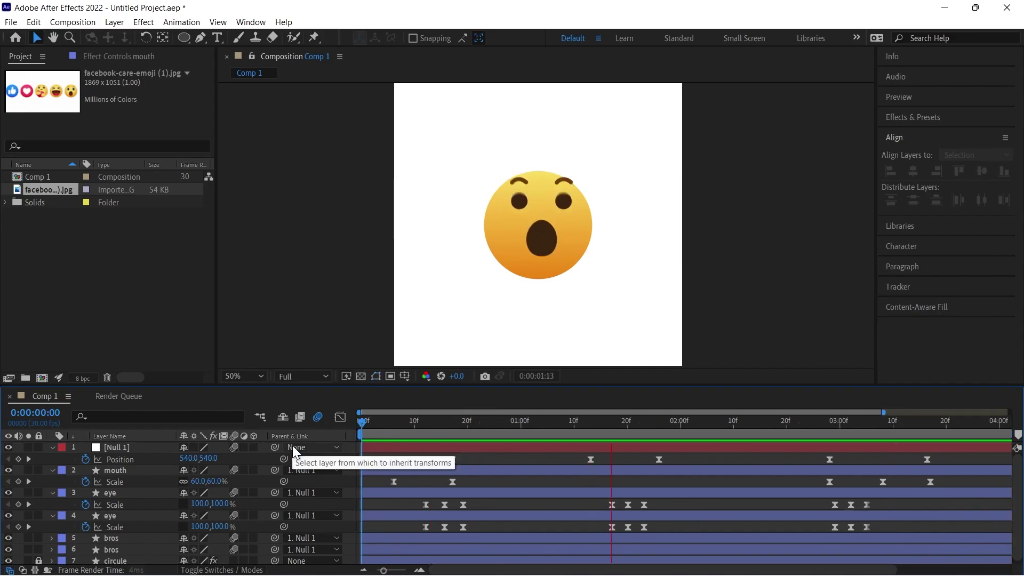
{"action": "key", "text": "space"}
Step: Shorten the blinks on both eye layers, start the first two at about 0:00:00:08 and 0:00:01:14, and preview them
{"action": "left_click_drag", "start_coordinate": [413, 501], "coordinate": [883, 536]}
{"action": "left_click_drag", "start_coordinate": [867, 505], "coordinate": [829, 504]}
{"action": "left_click", "coordinate": [842, 508]}
{"action": "left_click", "coordinate": [377, 427]}
{"action": "key", "text": "space"}
{"action": "left_click", "coordinate": [403, 428]}
{"action": "left_click_drag", "start_coordinate": [415, 499], "coordinate": [452, 505]}
{"action": "left_click_drag", "start_coordinate": [426, 505], "coordinate": [404, 505]}
{"action": "left_click_drag", "start_coordinate": [380, 426], "coordinate": [326, 431]}
{"action": "key", "text": "space"}
{"action": "key", "text": "space"}
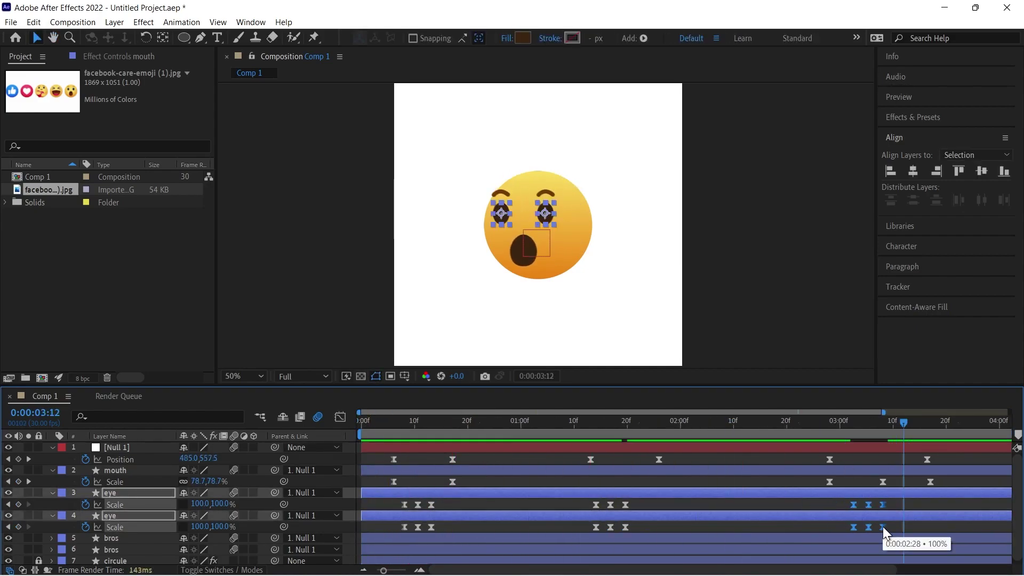
Step: Retime the third blink on both eye layers to span about 0:00:03:07 to 0:00:03:13 and preview it
{"action": "left_click", "coordinate": [802, 428]}
{"action": "key", "text": "space"}
{"action": "key", "text": "space"}
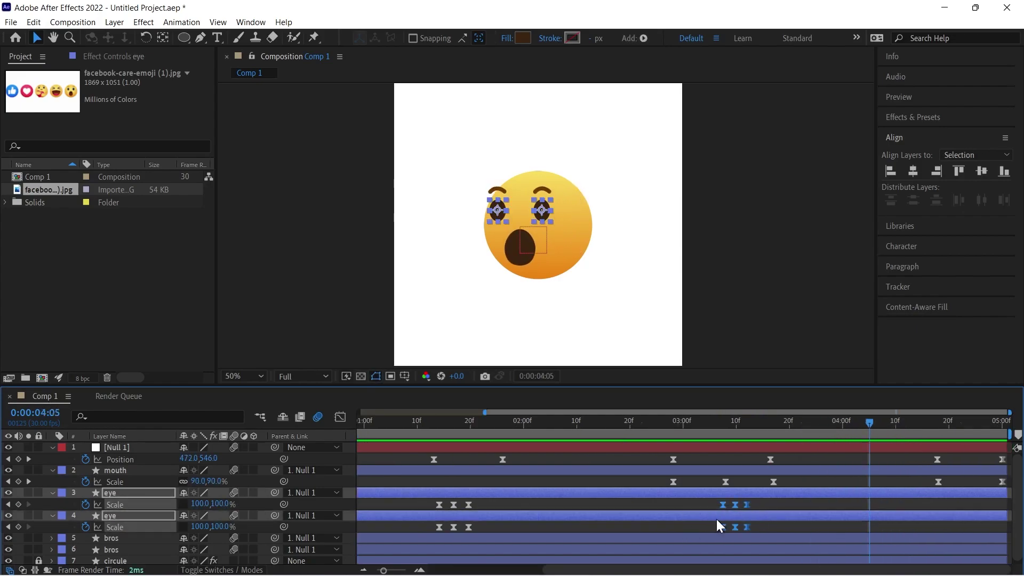
{"action": "left_click_drag", "start_coordinate": [746, 526], "coordinate": [752, 527]}
{"action": "left_click_drag", "start_coordinate": [723, 526], "coordinate": [717, 527]}
{"action": "left_click_drag", "start_coordinate": [693, 428], "coordinate": [663, 434]}
{"action": "key", "text": "space"}
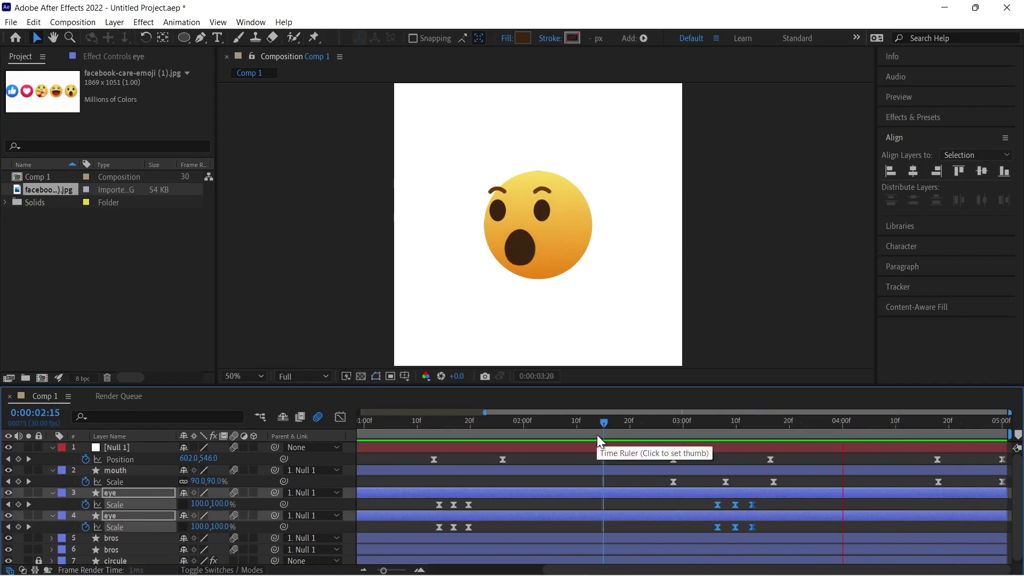
{"action": "key", "text": "Home"}
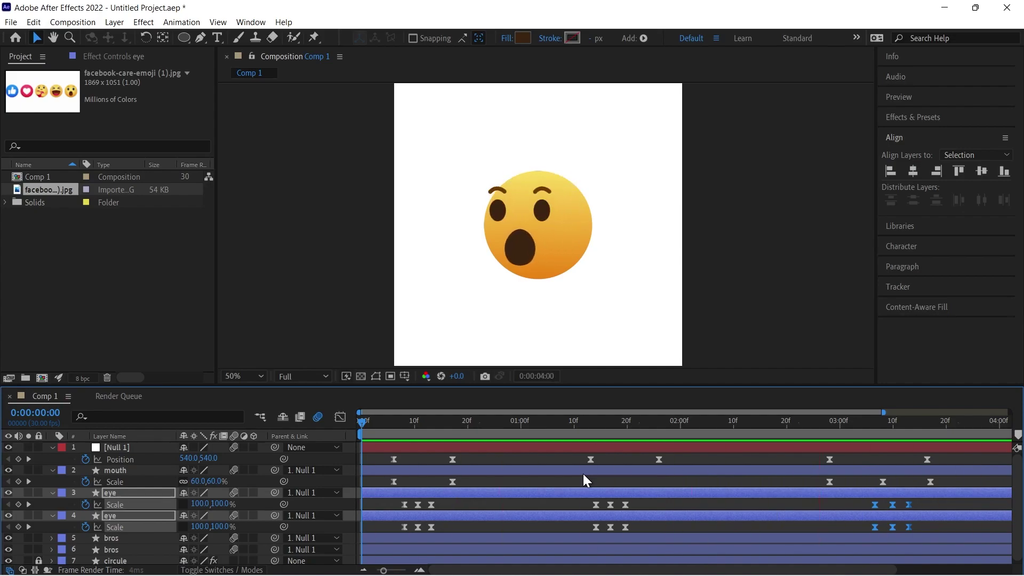
Step: Delay the null's fourth Position keyframe to about 0:00:02:00 and preview the animation with the composition view maximized
{"action": "left_click_drag", "start_coordinate": [414, 424], "coordinate": [681, 463]}
{"action": "left_click", "coordinate": [574, 427]}
{"action": "key", "text": "space"}
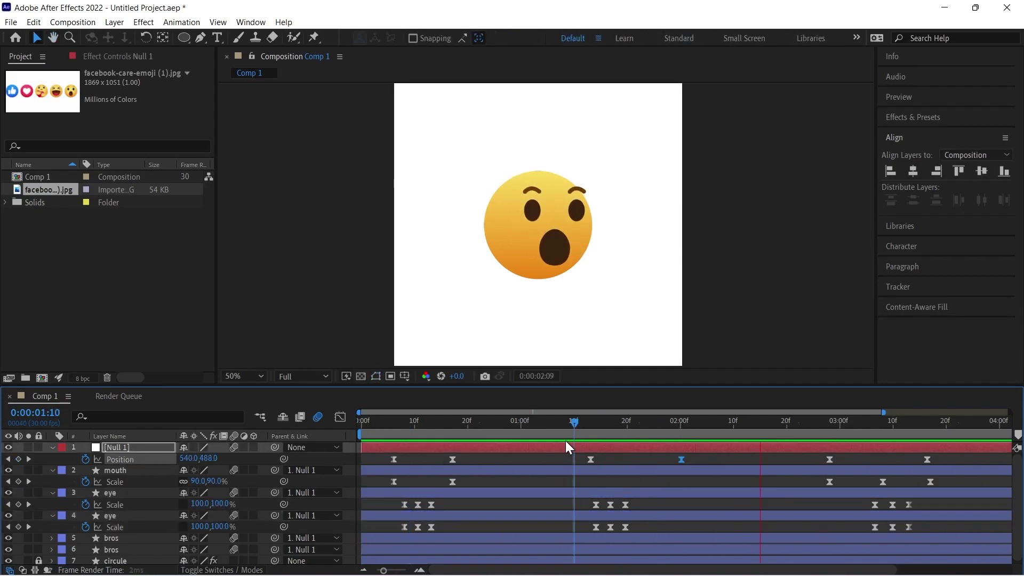
{"action": "left_click", "coordinate": [742, 254]}
{"action": "key", "text": "grave"}
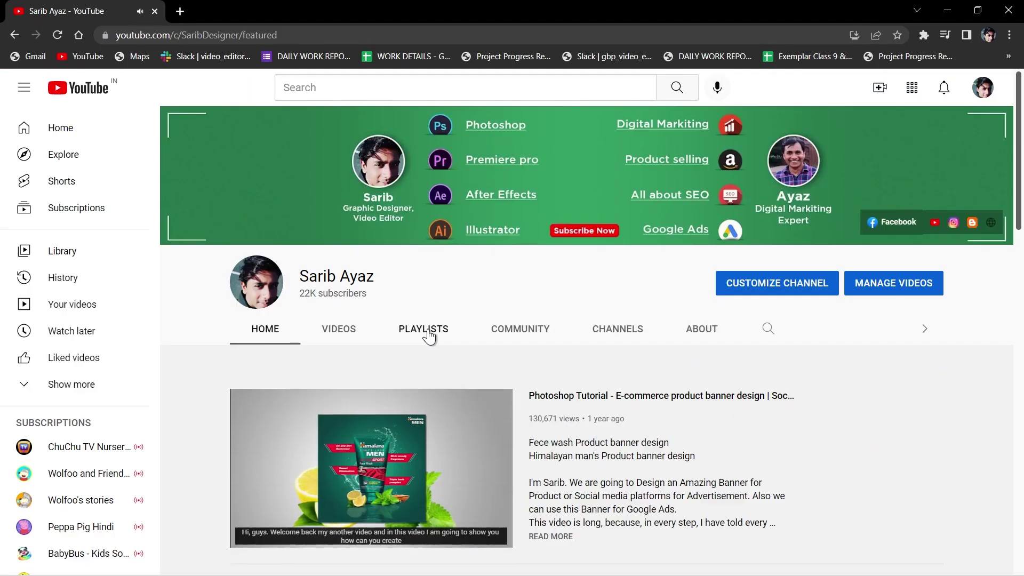
Step: Open the Motion Banner Tutorial in Adobe After Effect playlist from the YouTube channel's playlists, look through it, and return to the playlists
{"action": "left_click", "coordinate": [429, 333]}
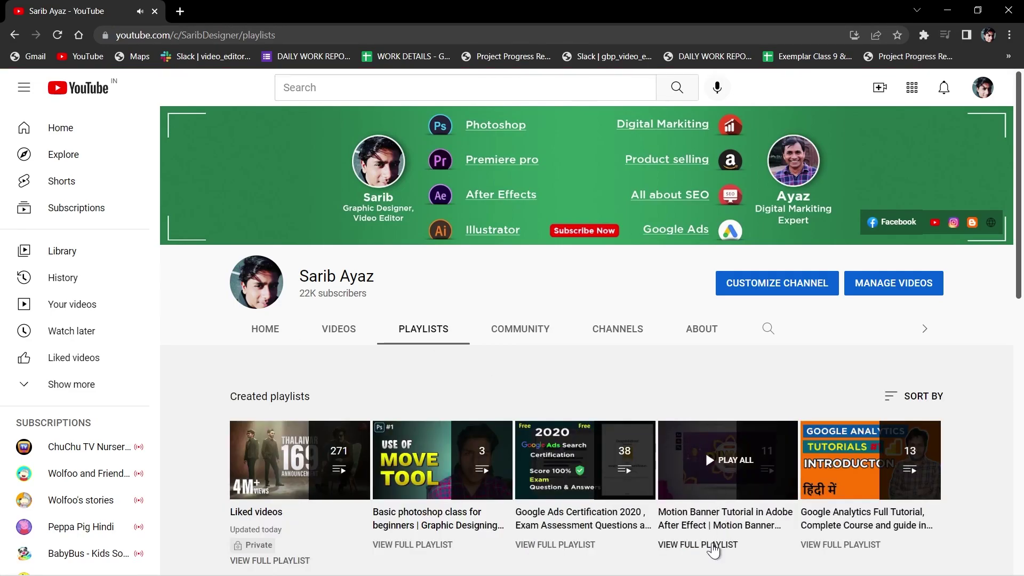
{"action": "scroll", "coordinate": [706, 450], "scroll_direction": "down", "scroll_amount": 3}
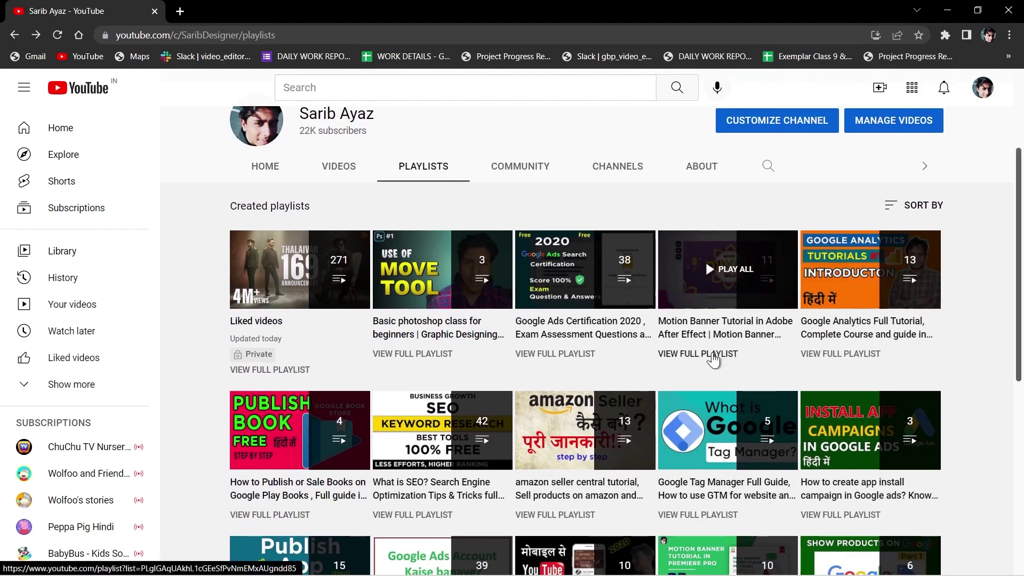
{"action": "left_click", "coordinate": [711, 355]}
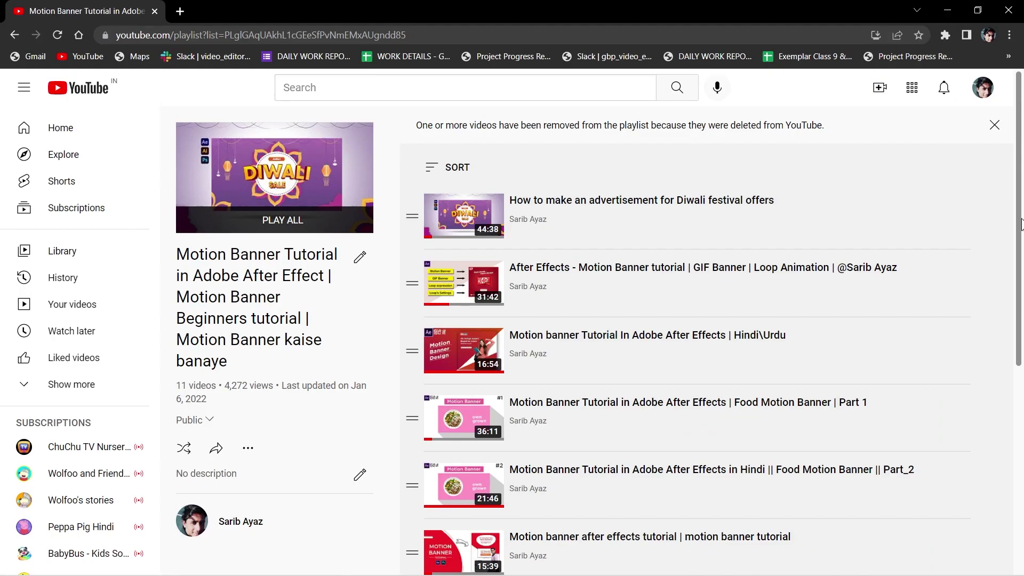
{"action": "mouse_move", "coordinate": [1021, 224]}
{"action": "left_mouse_down"}
{"action": "mouse_move", "coordinate": [1022, 451]}
{"action": "mouse_move", "coordinate": [1022, 230]}
{"action": "left_mouse_up"}
{"action": "key", "text": "alt+Left"}
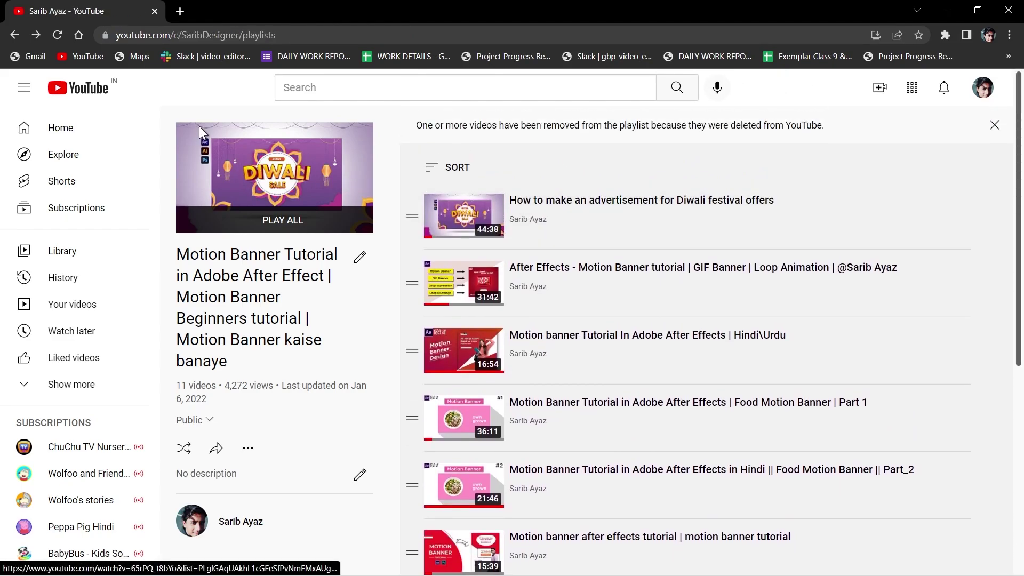